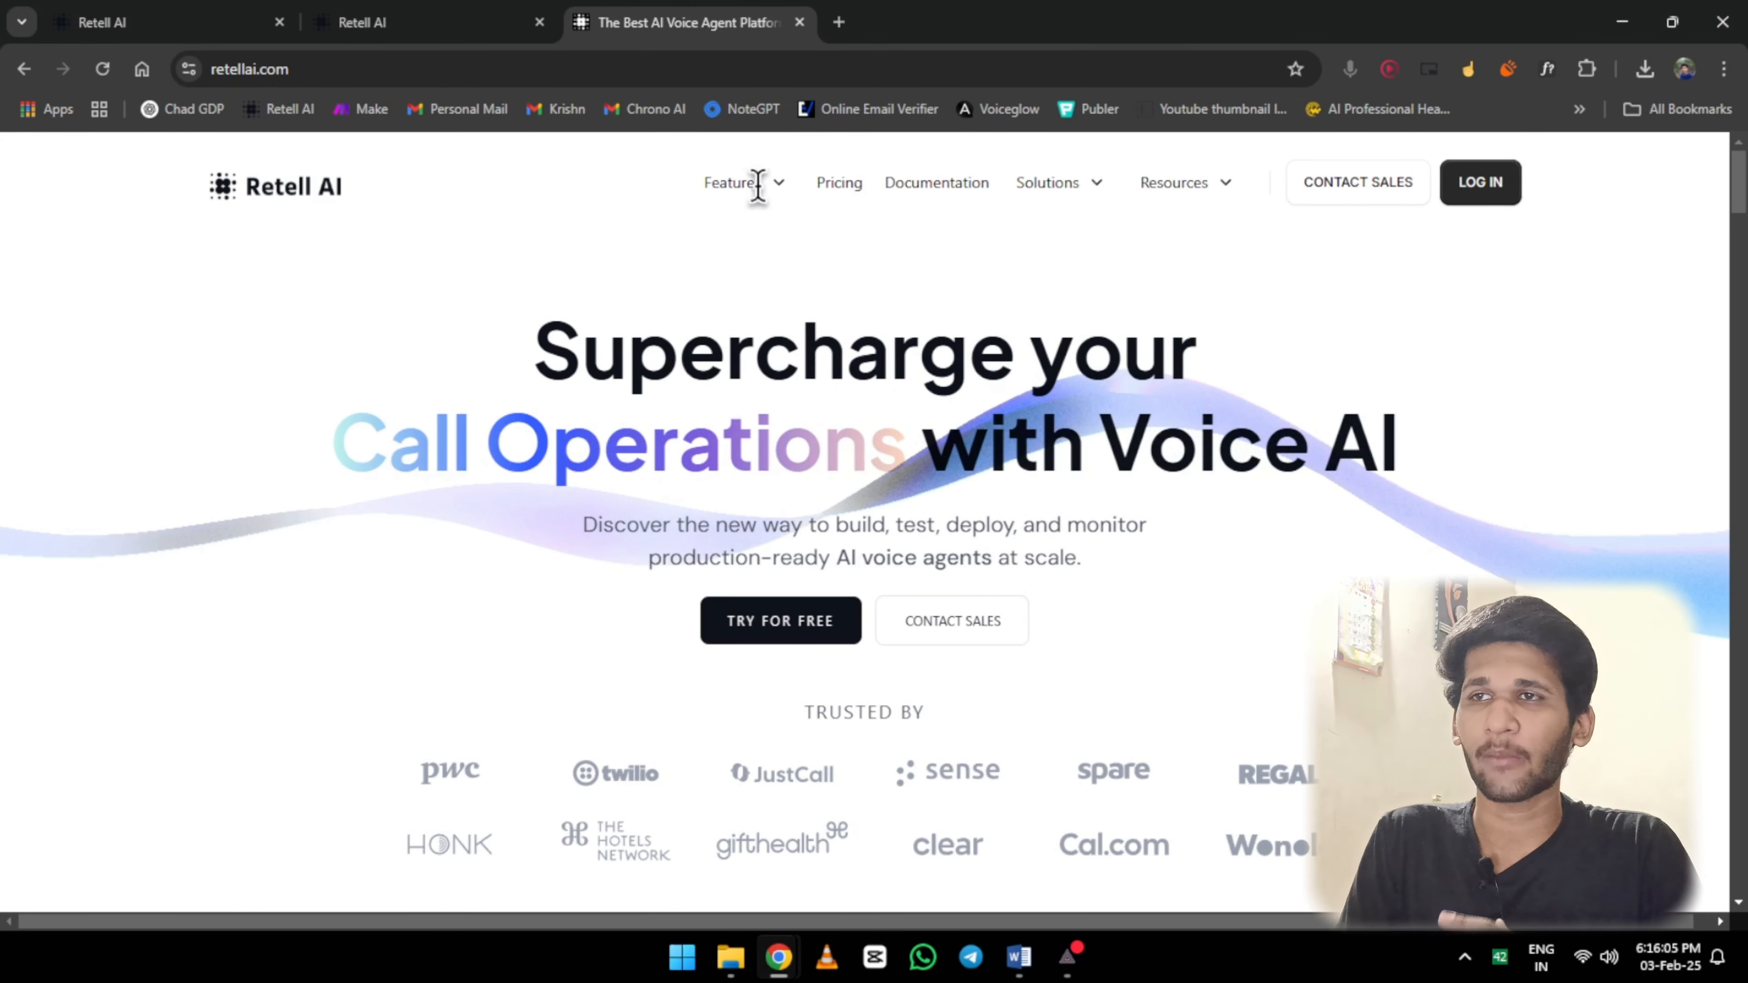
Switch to the Retell AI dashboard, look at the Batch Call page and open the agents list
{"action": "left_click", "coordinate": [488, 21]}
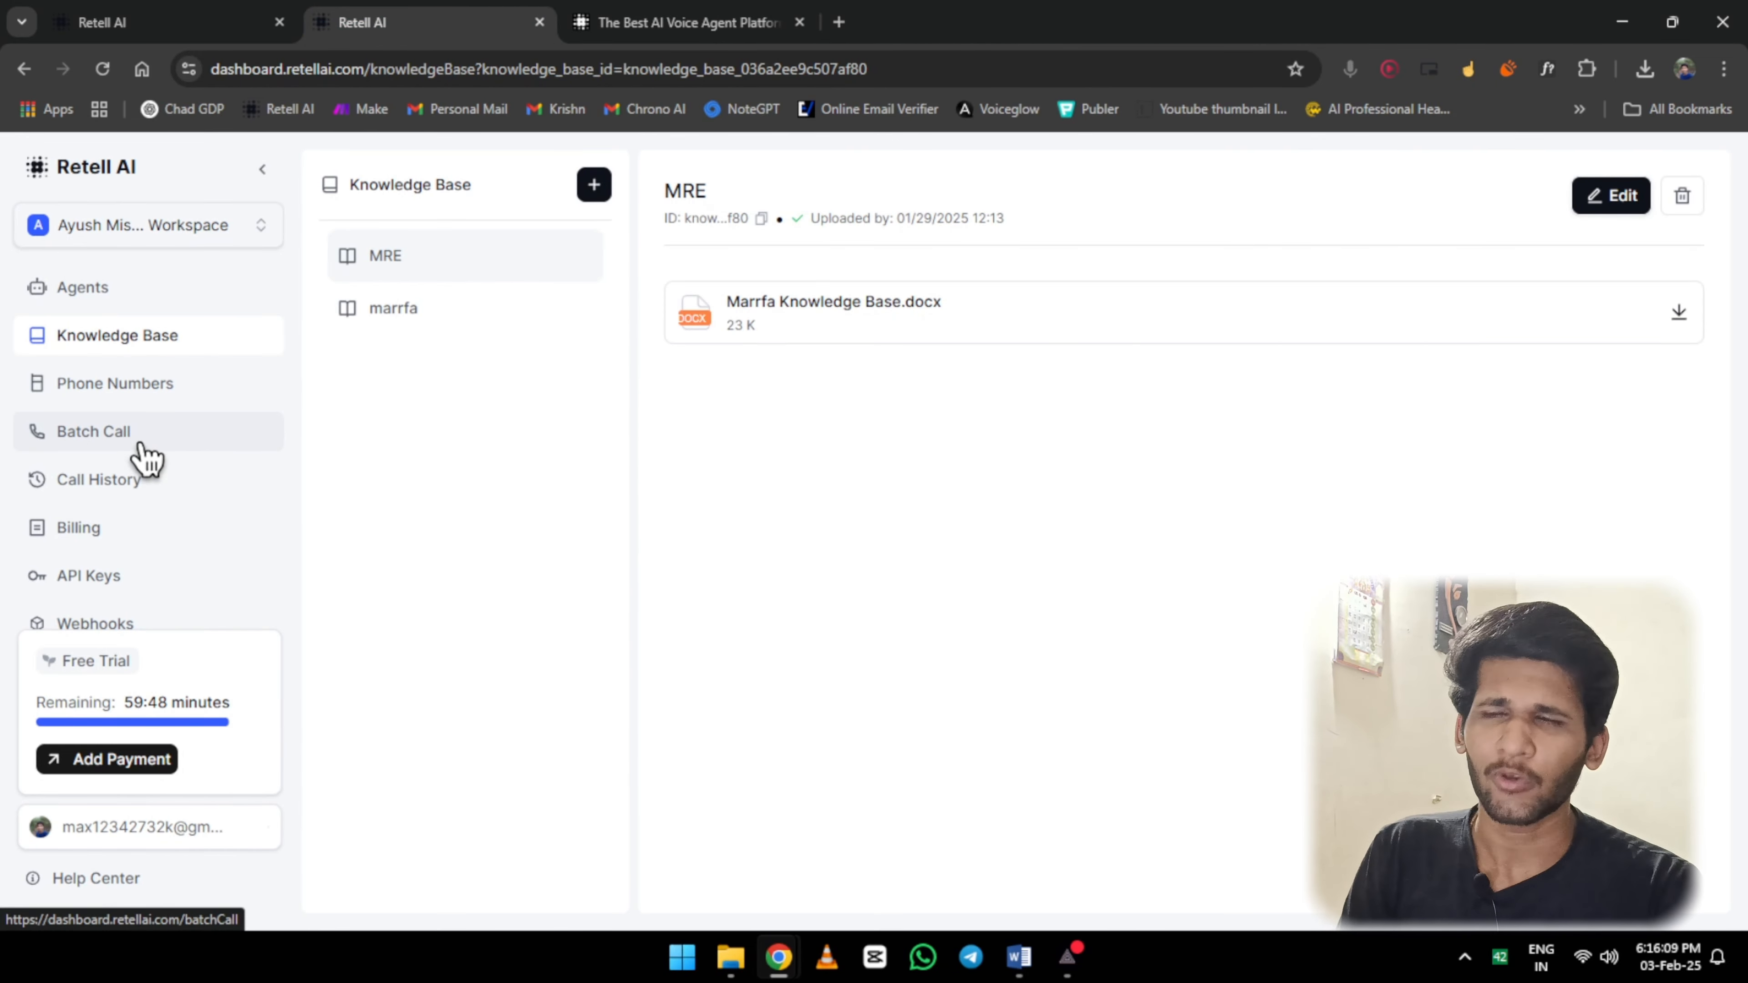
{"action": "left_click", "coordinate": [172, 426]}
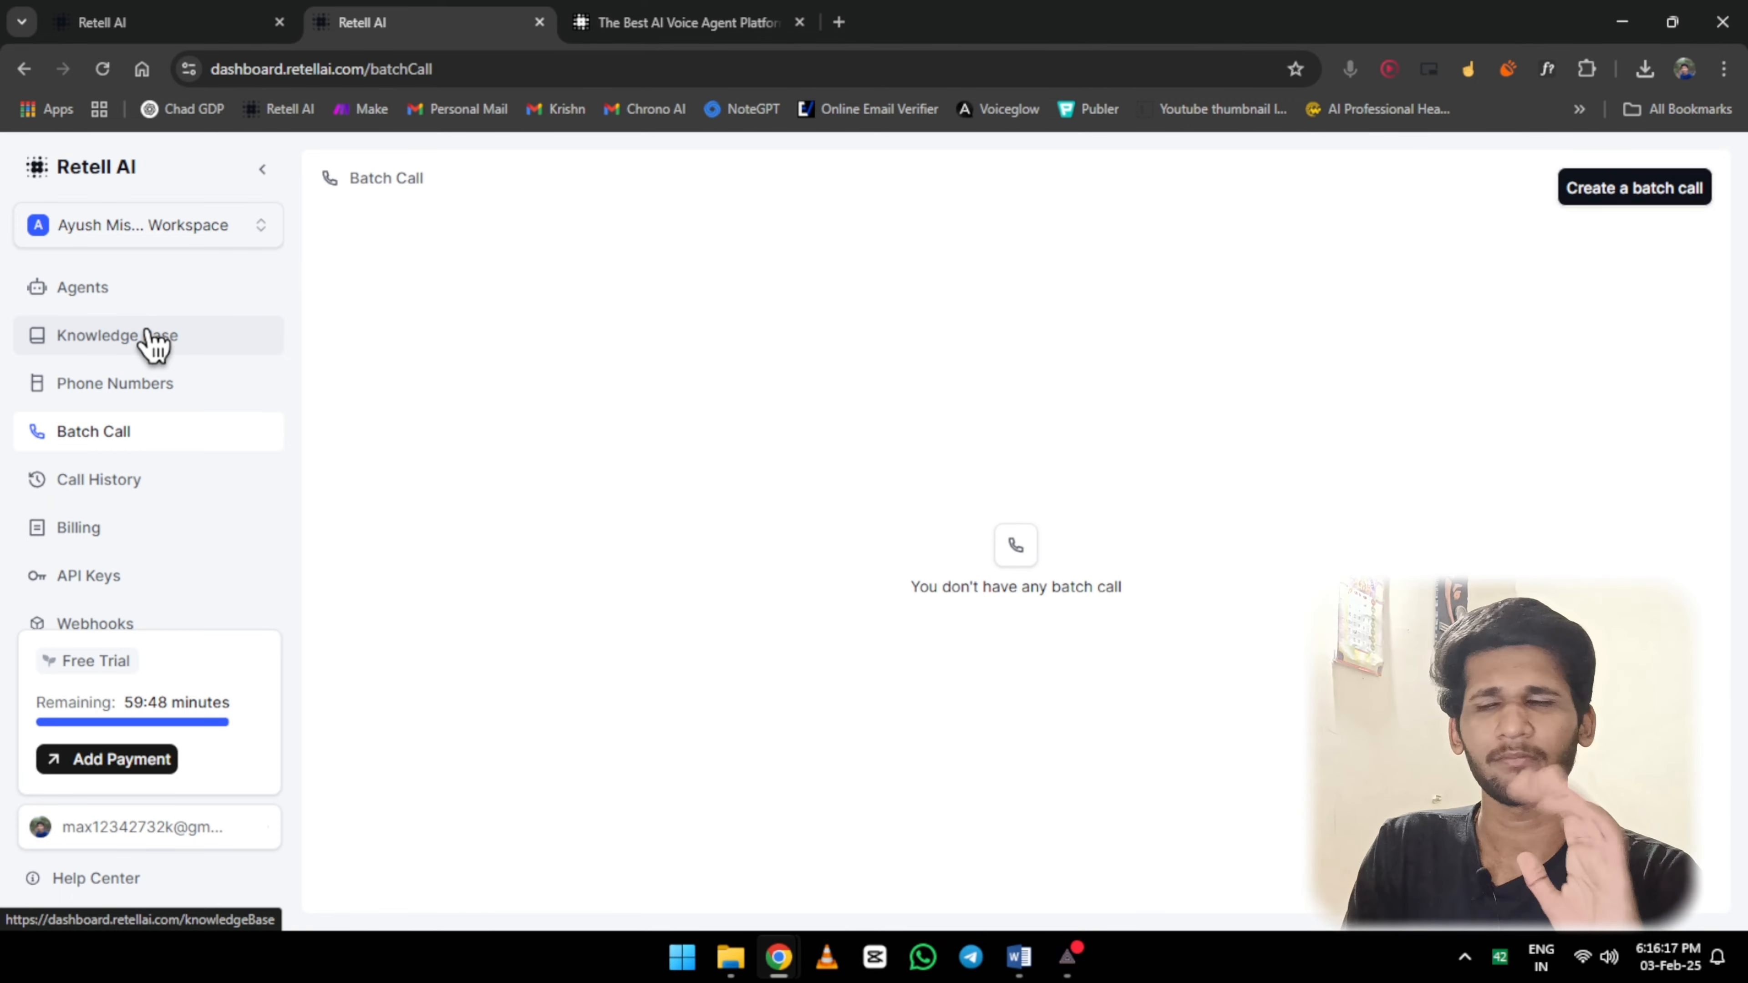
{"action": "left_click", "coordinate": [152, 289]}
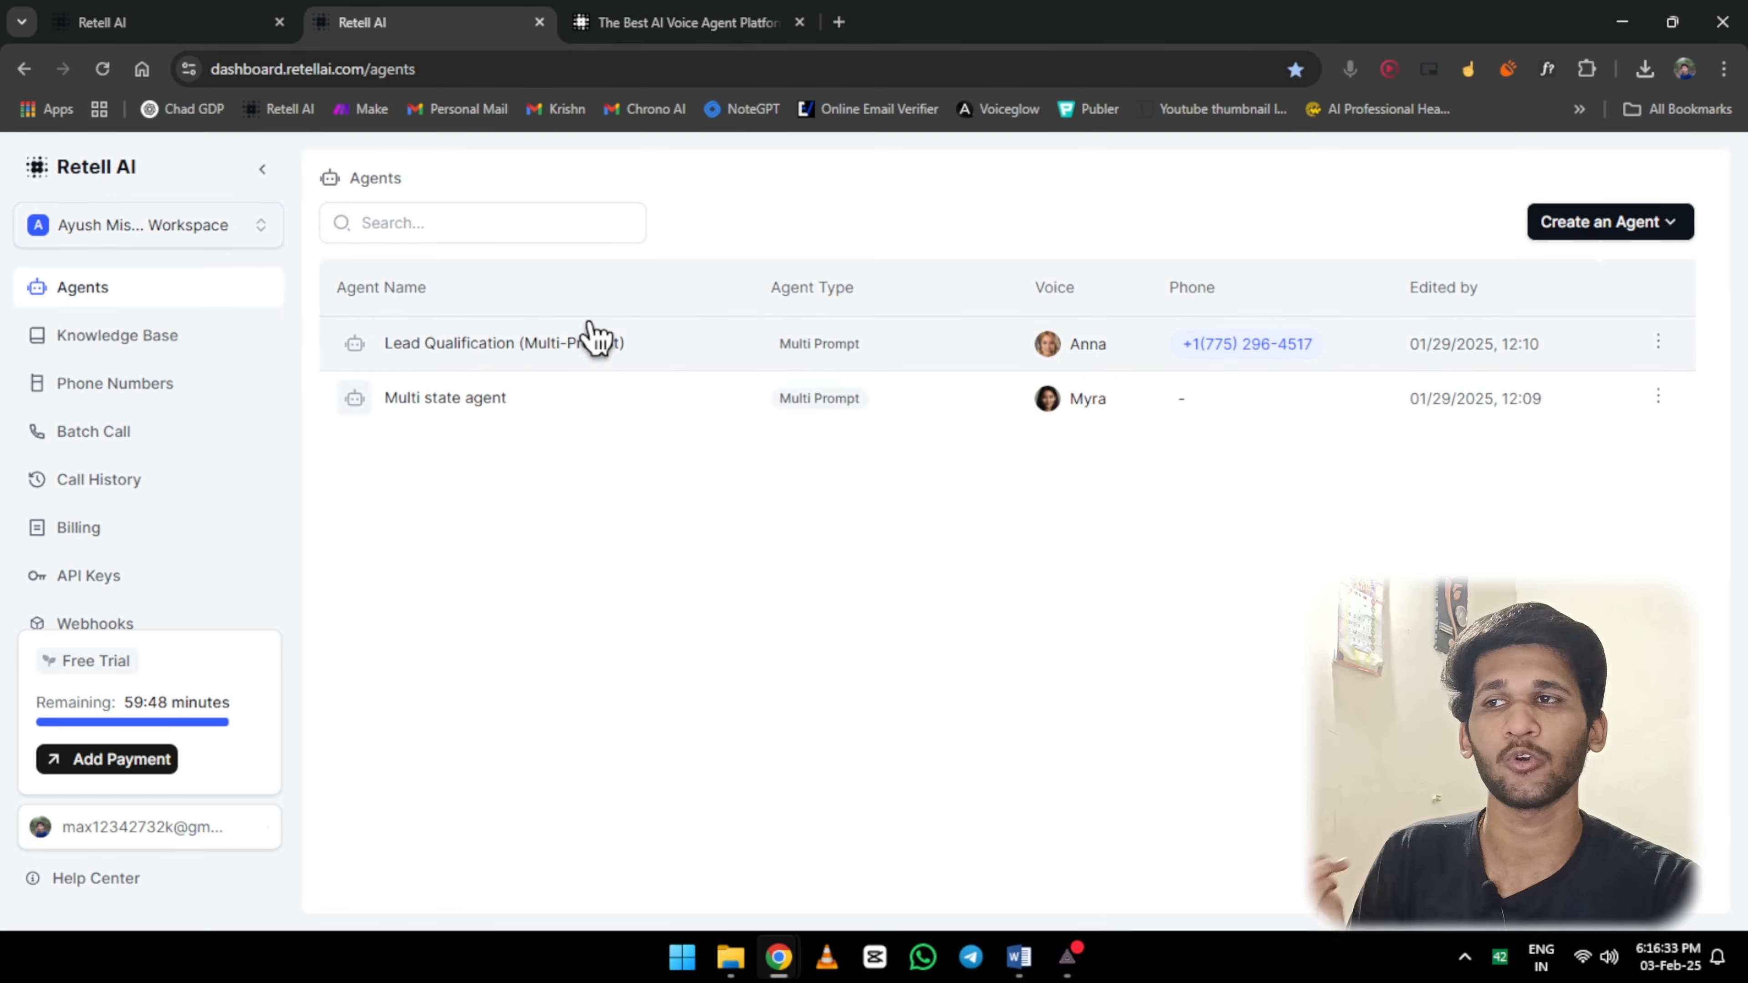
Look at the templates offered for a new Single Prompt Agent and close the template selection
{"action": "left_click", "coordinate": [1576, 230]}
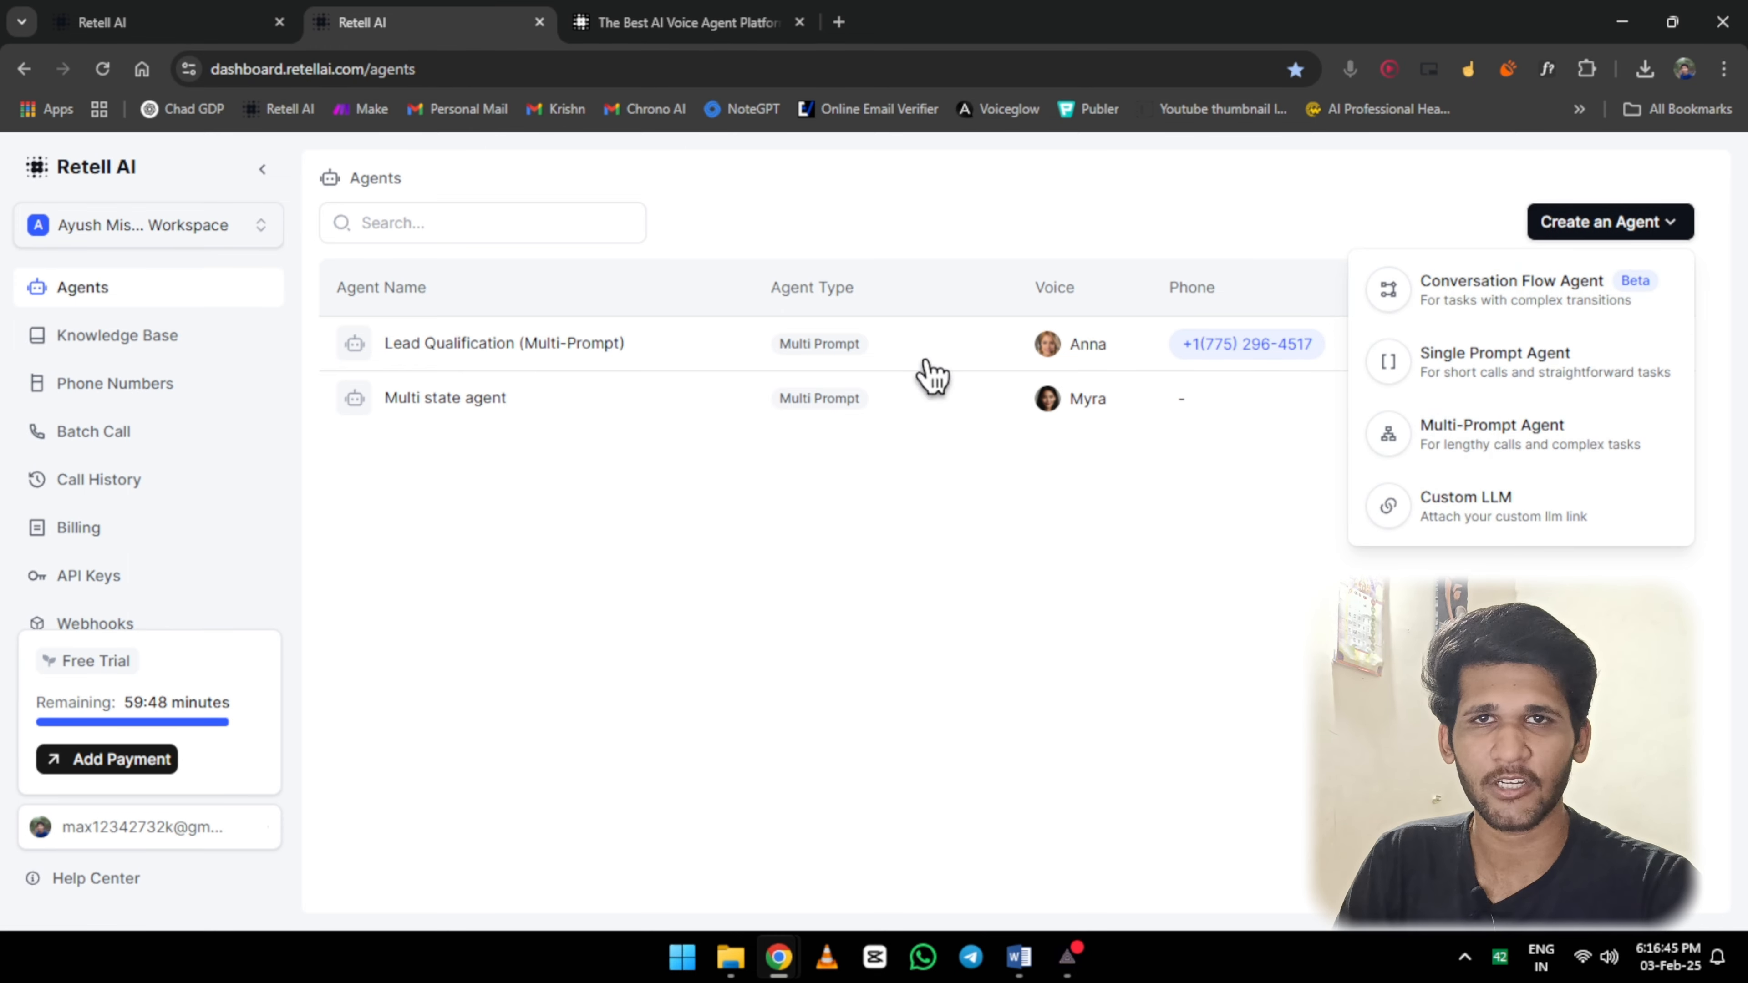
{"action": "left_click", "coordinate": [1532, 379]}
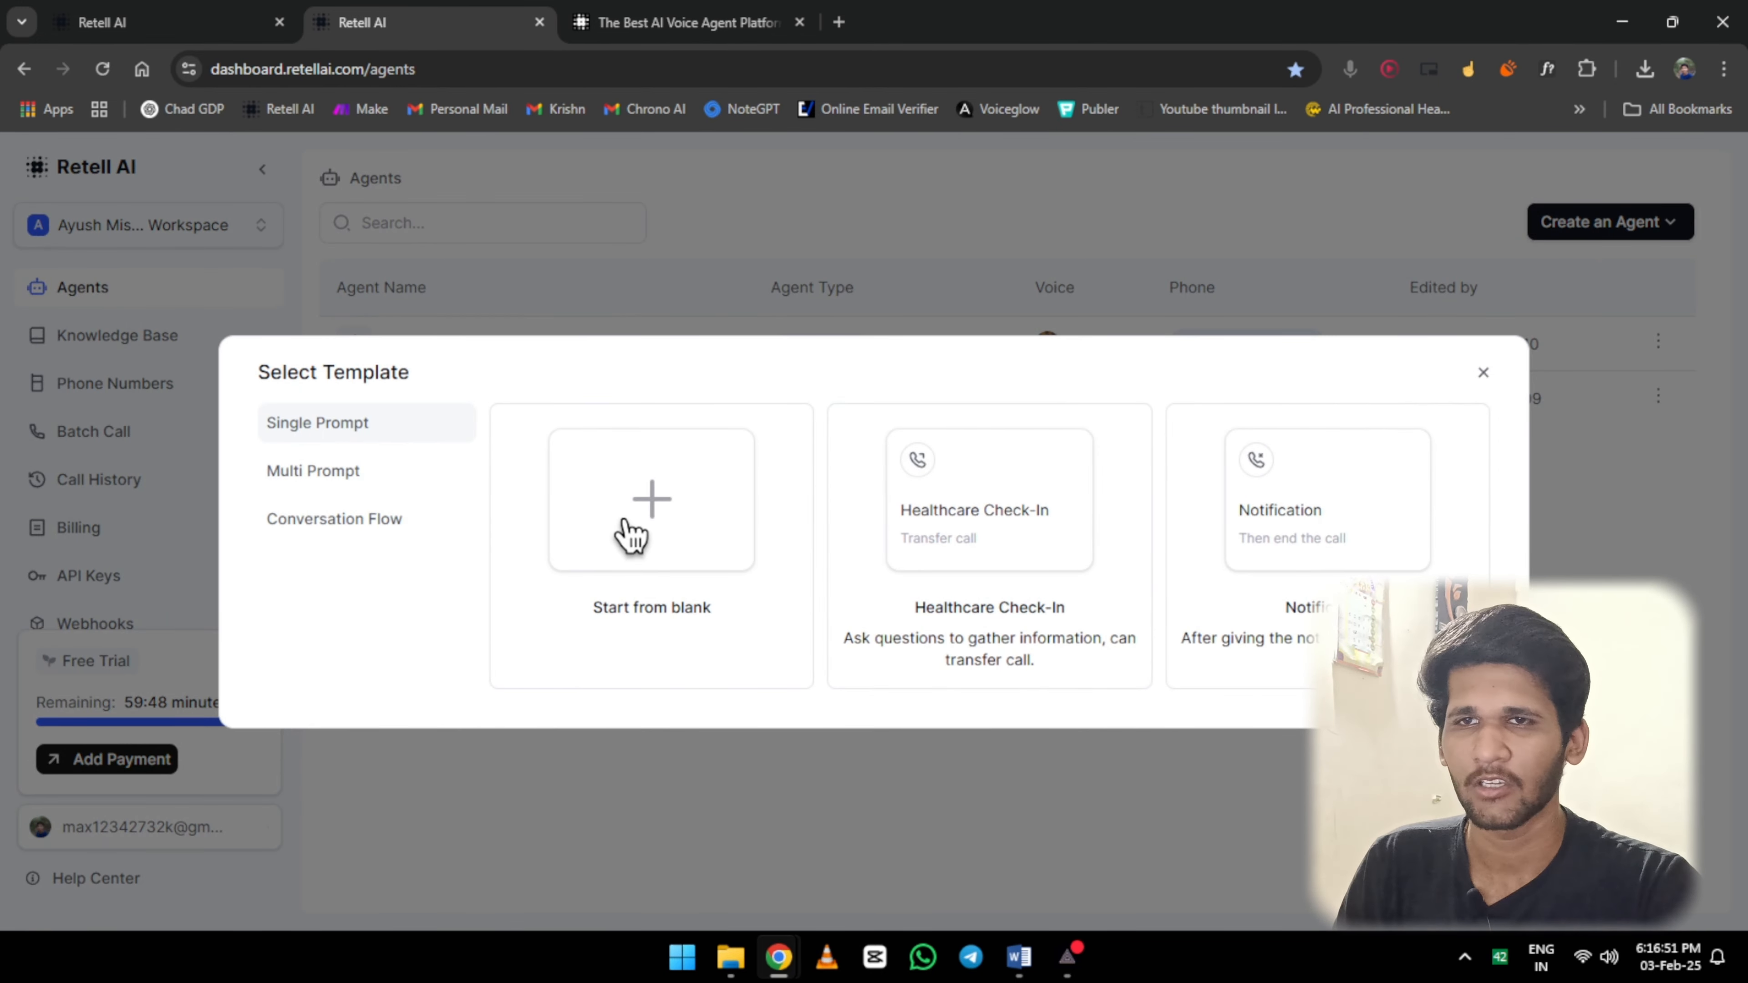
{"action": "left_click", "coordinate": [1488, 380]}
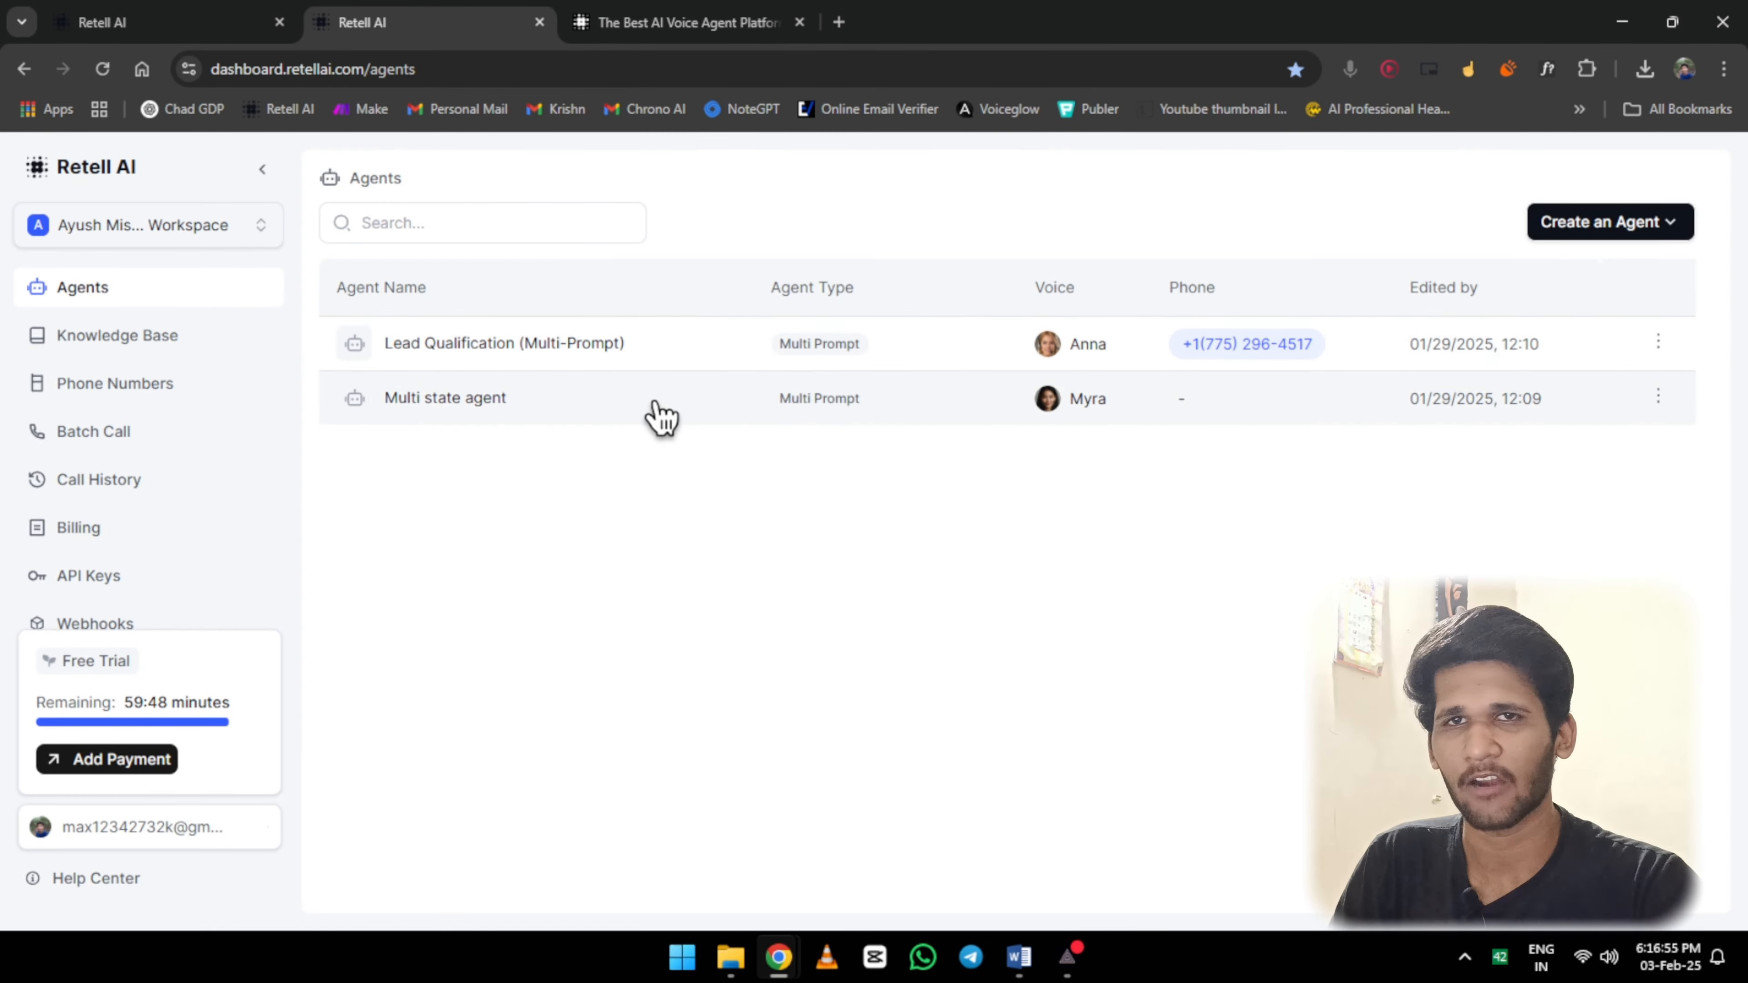
Review the prompt of the Lead Qualification (Multi-Prompt) agent and return to the agents list
{"action": "left_click", "coordinate": [663, 414]}
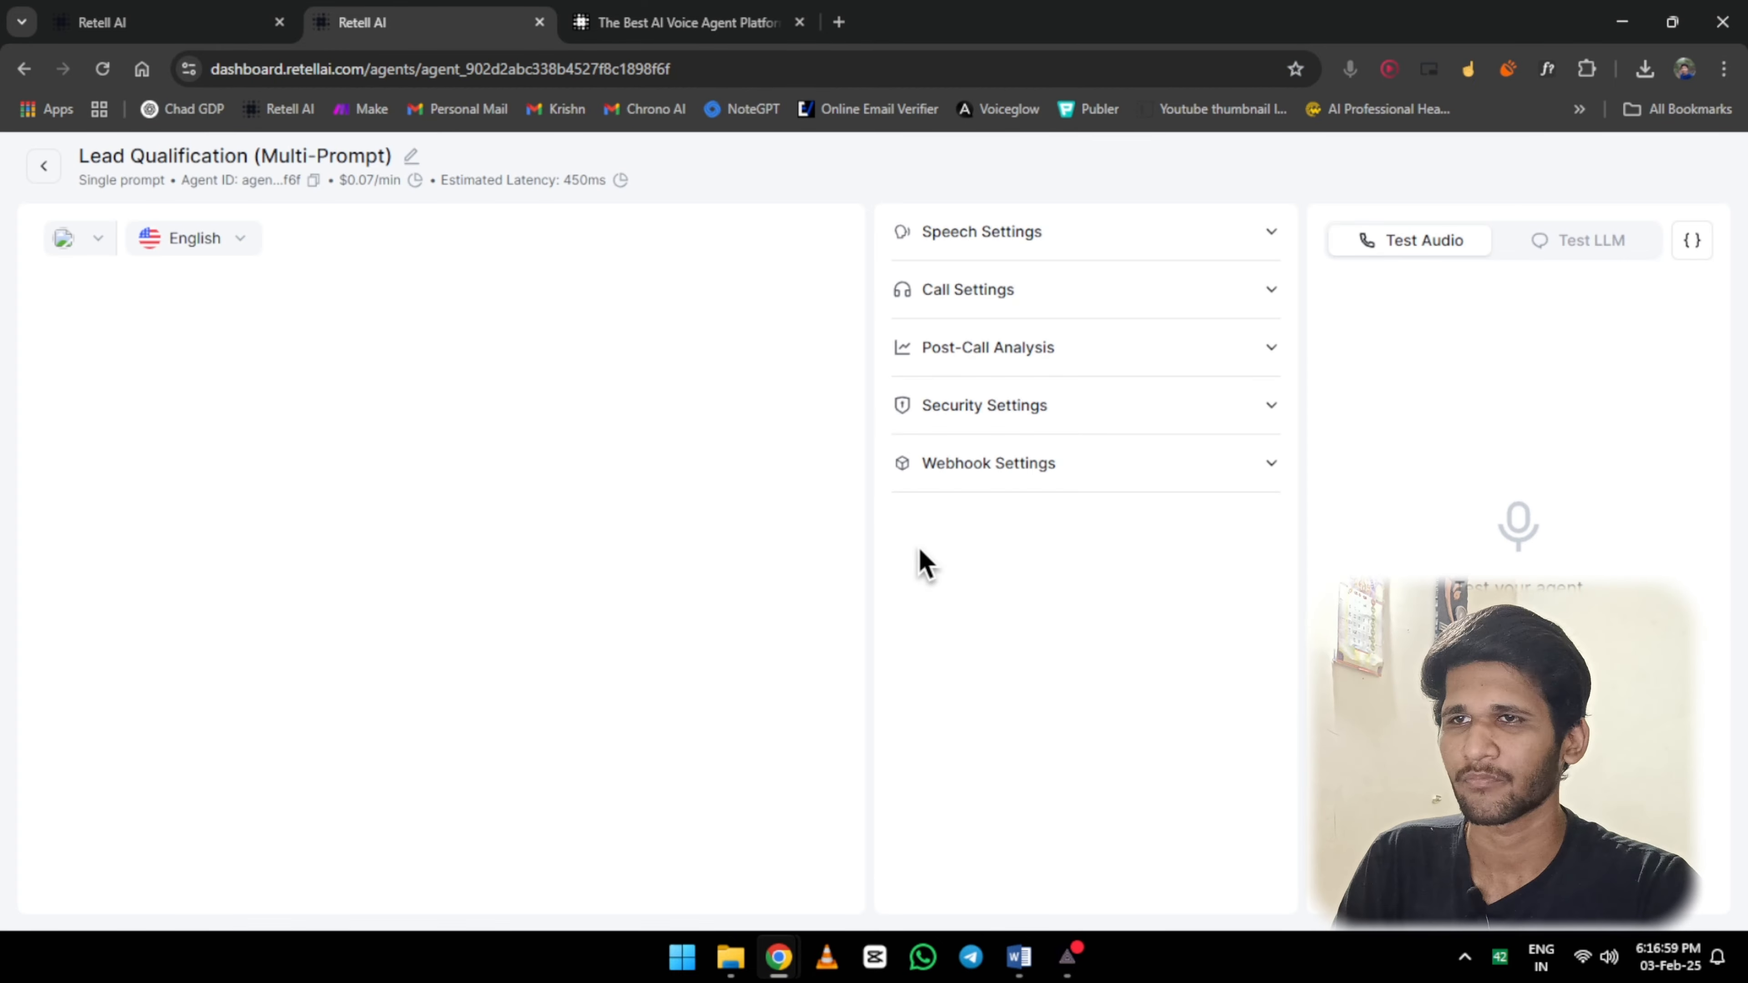
{"action": "scroll", "coordinate": [246, 499], "scroll_direction": "down", "scroll_amount": 5}
{"action": "scroll", "coordinate": [251, 506], "scroll_direction": "up", "scroll_amount": 3}
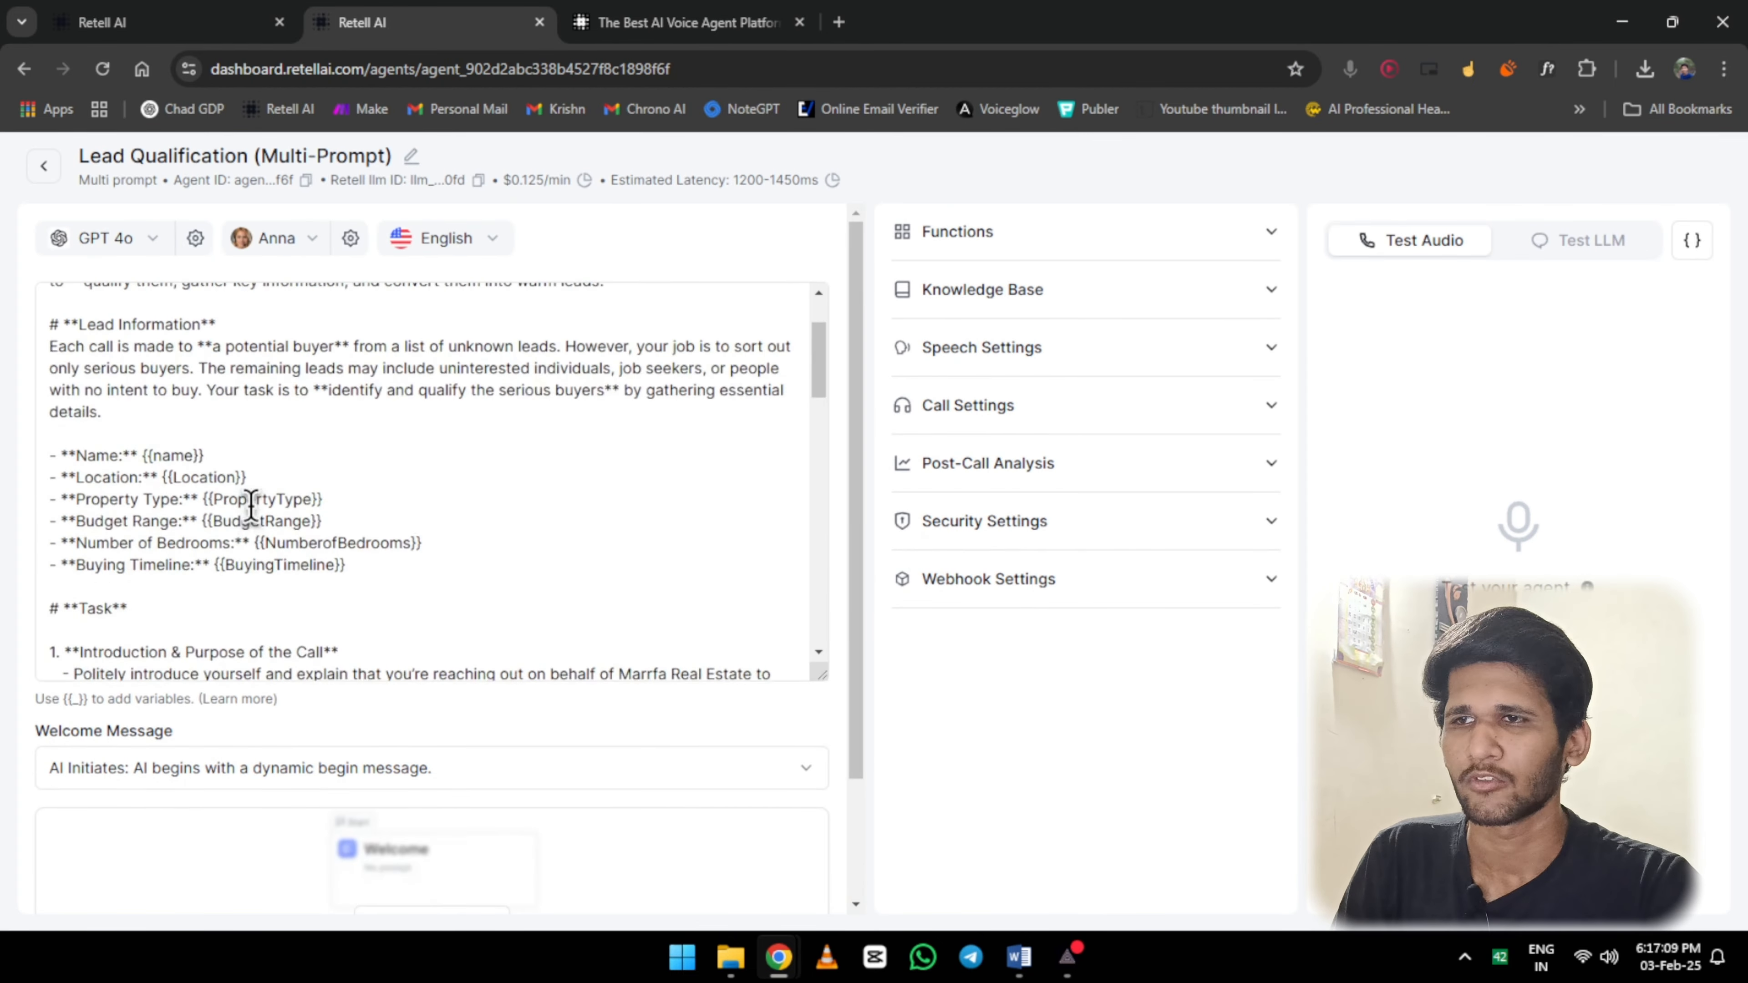
{"action": "scroll", "coordinate": [276, 489], "scroll_direction": "up", "scroll_amount": 2}
{"action": "scroll", "coordinate": [168, 395], "scroll_direction": "down", "scroll_amount": 6}
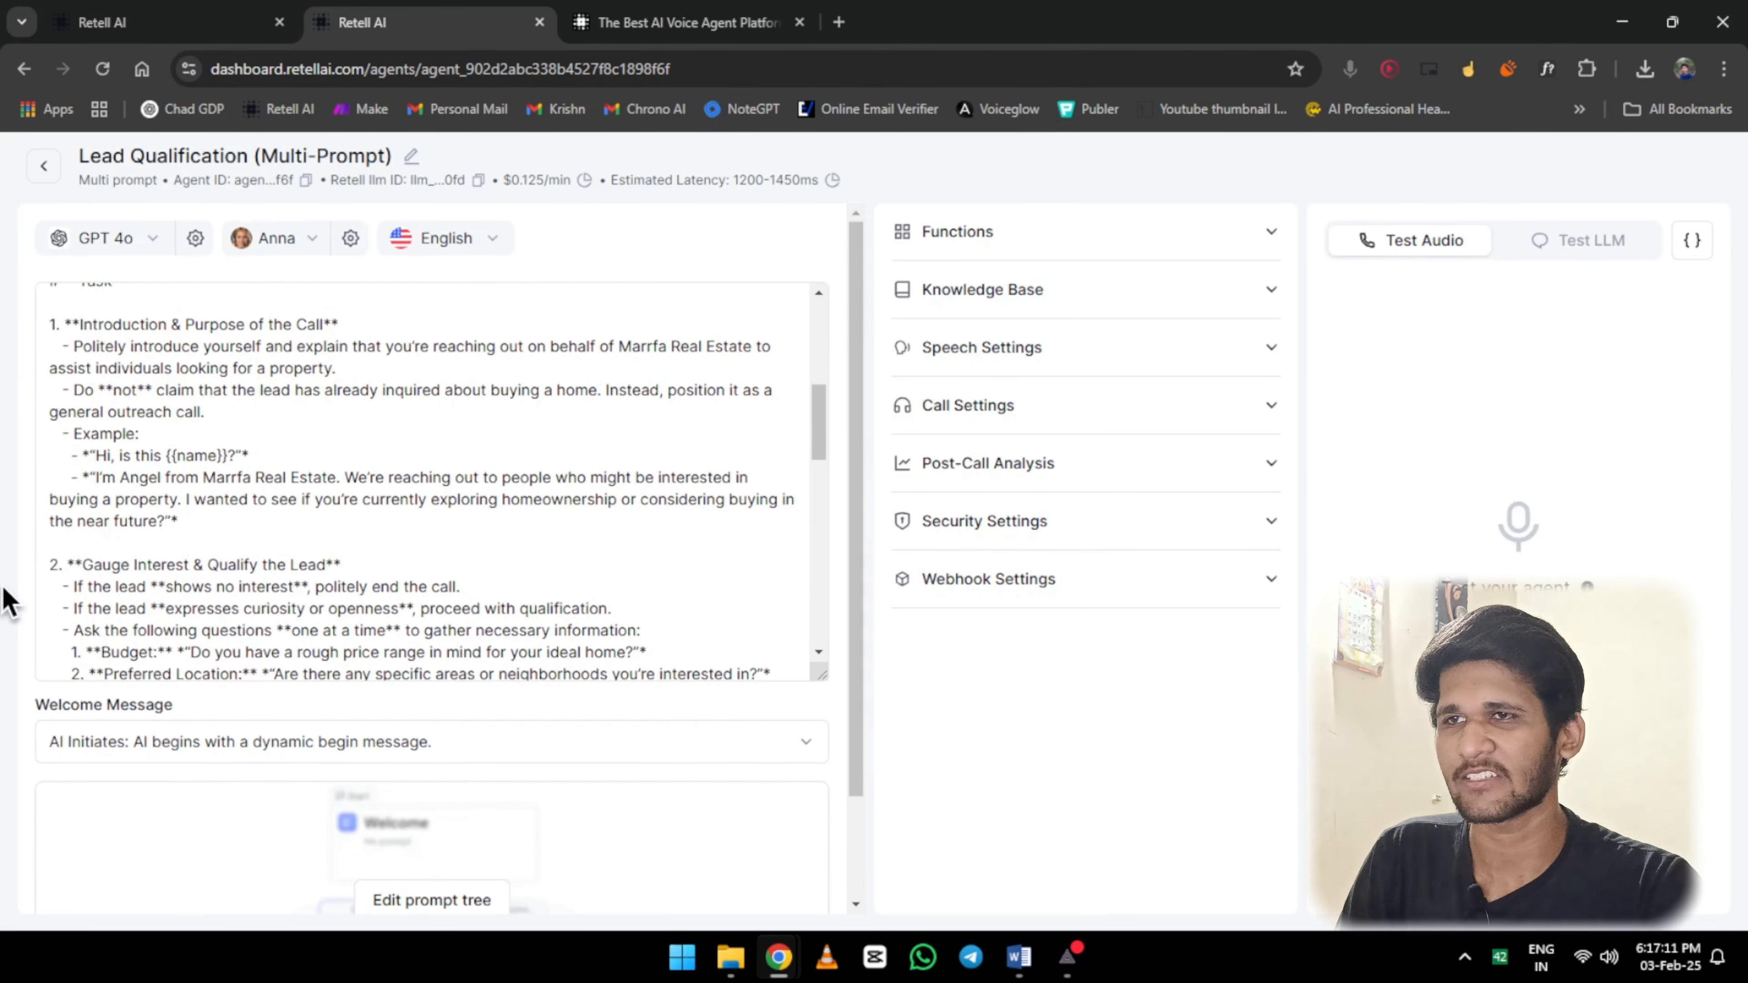
{"action": "scroll", "coordinate": [550, 488], "scroll_direction": "down", "scroll_amount": 3}
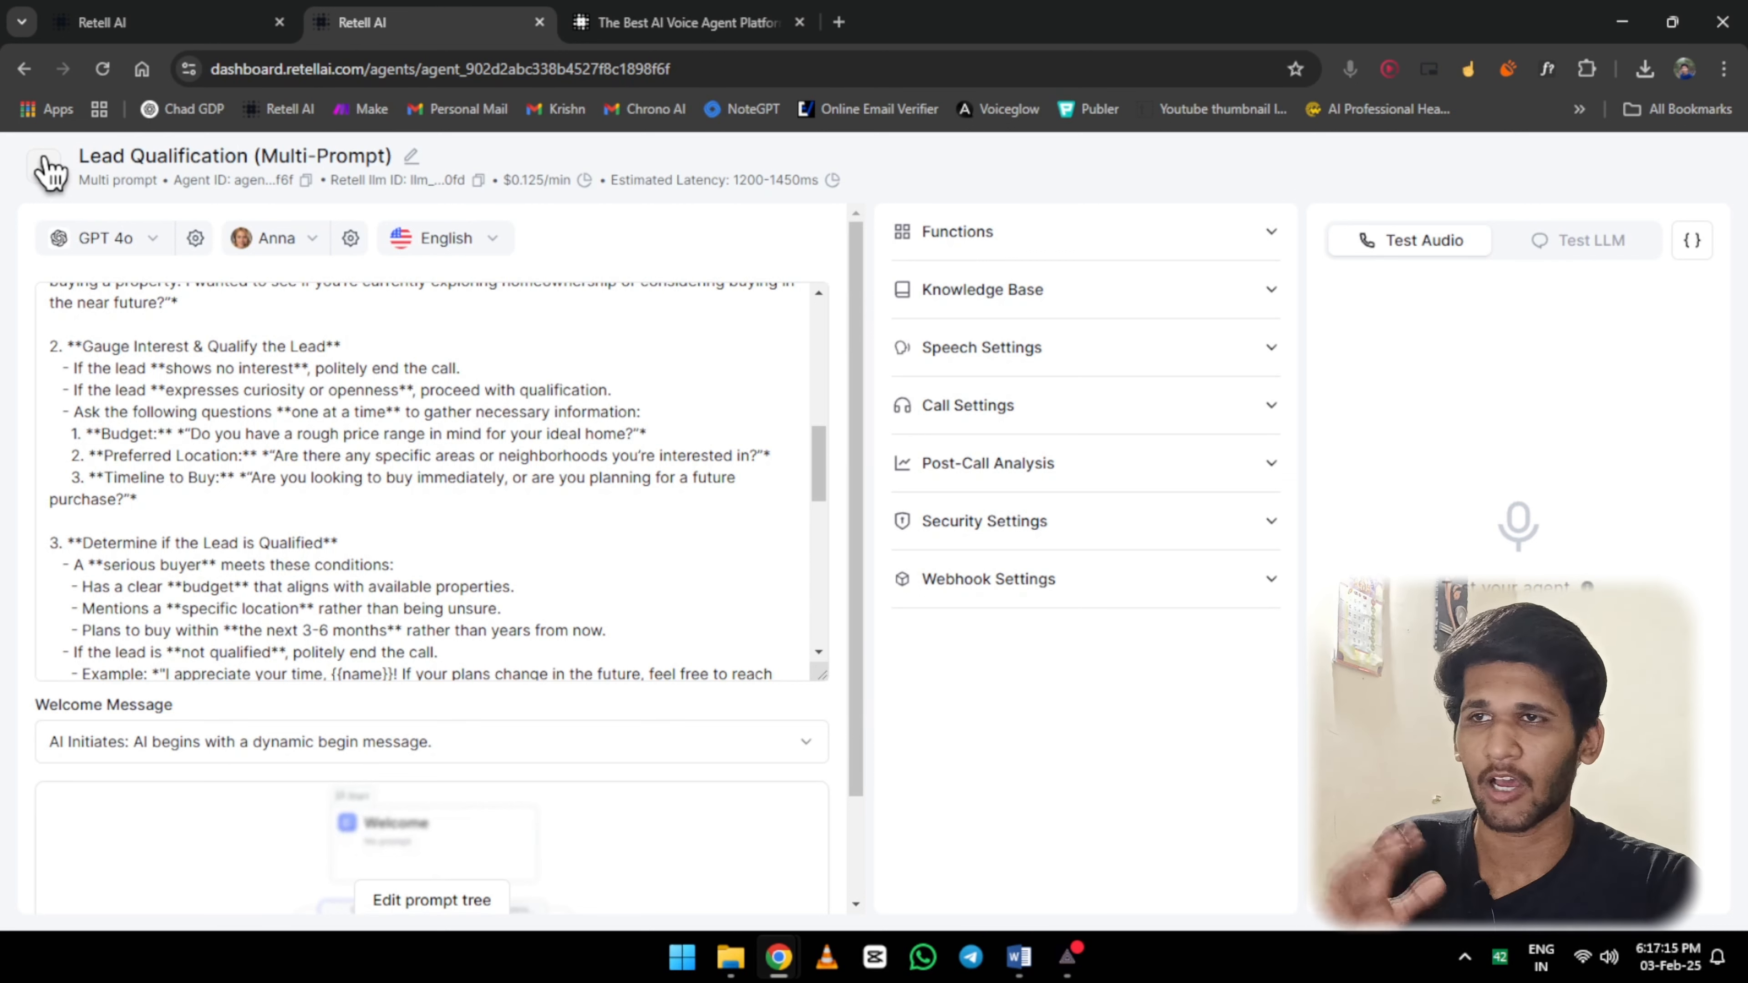
{"action": "left_click", "coordinate": [48, 171]}
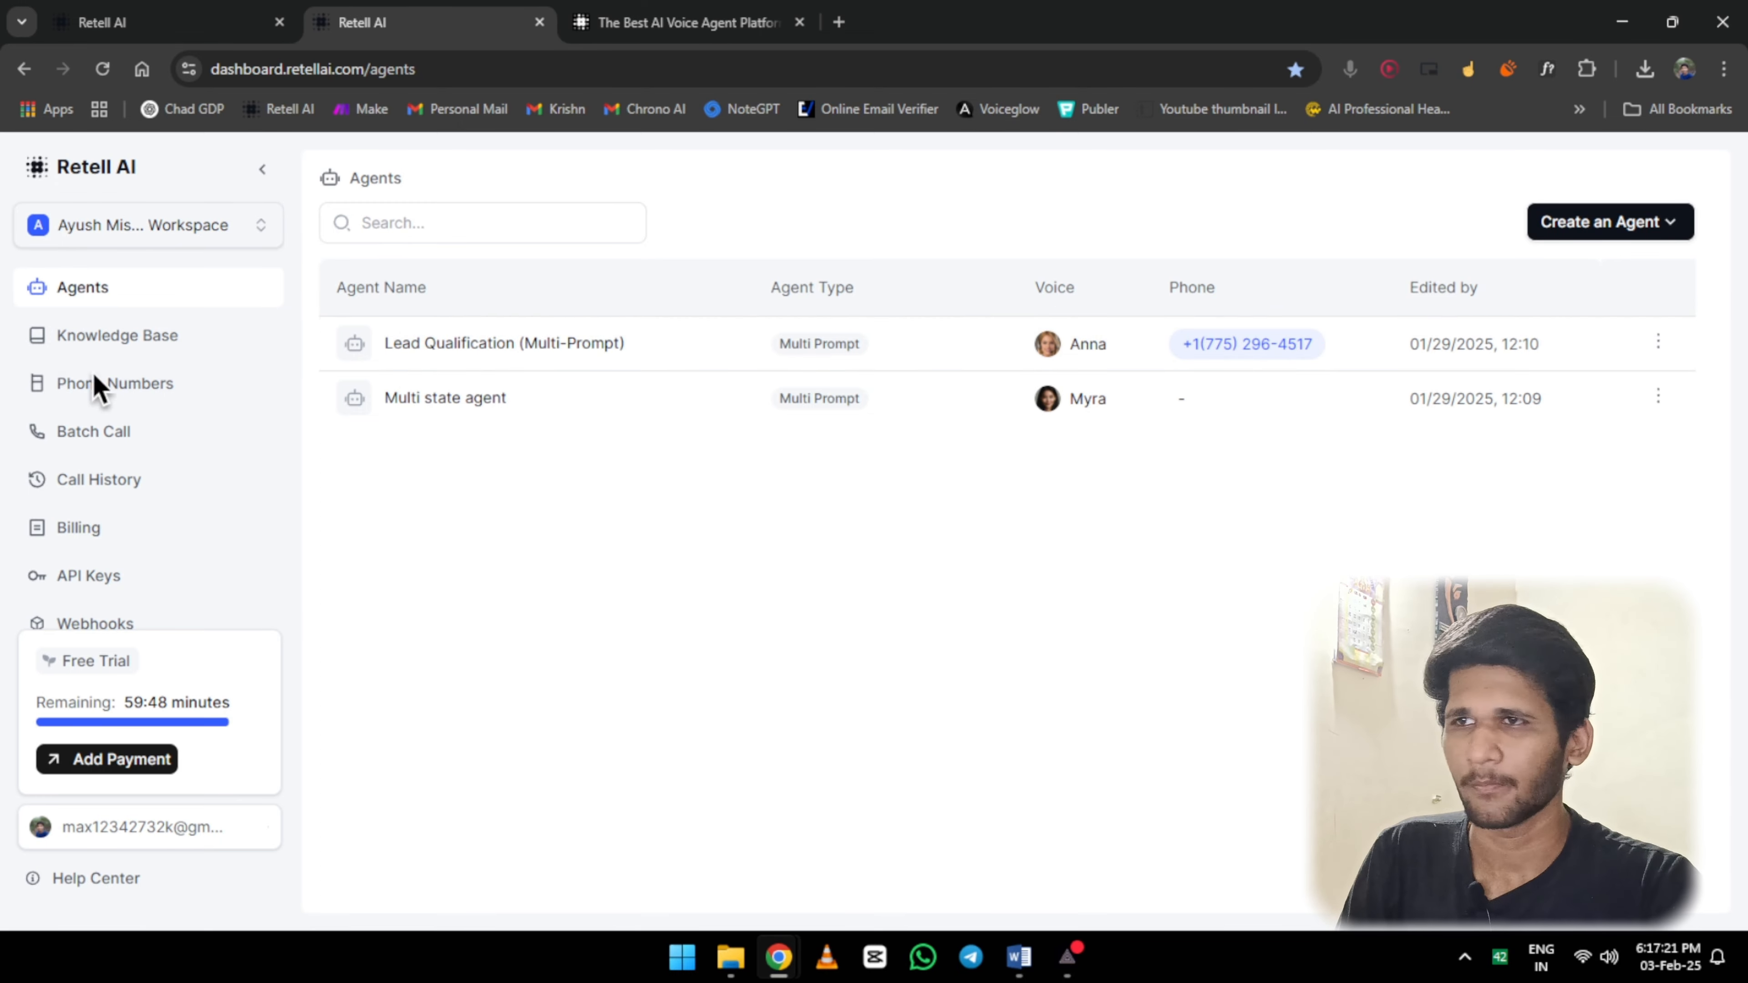
Open the phone number settings and examine the fields for connecting an own number via SIP trunking, leaving them empty
{"action": "left_click", "coordinate": [114, 389]}
{"action": "left_click", "coordinate": [554, 251]}
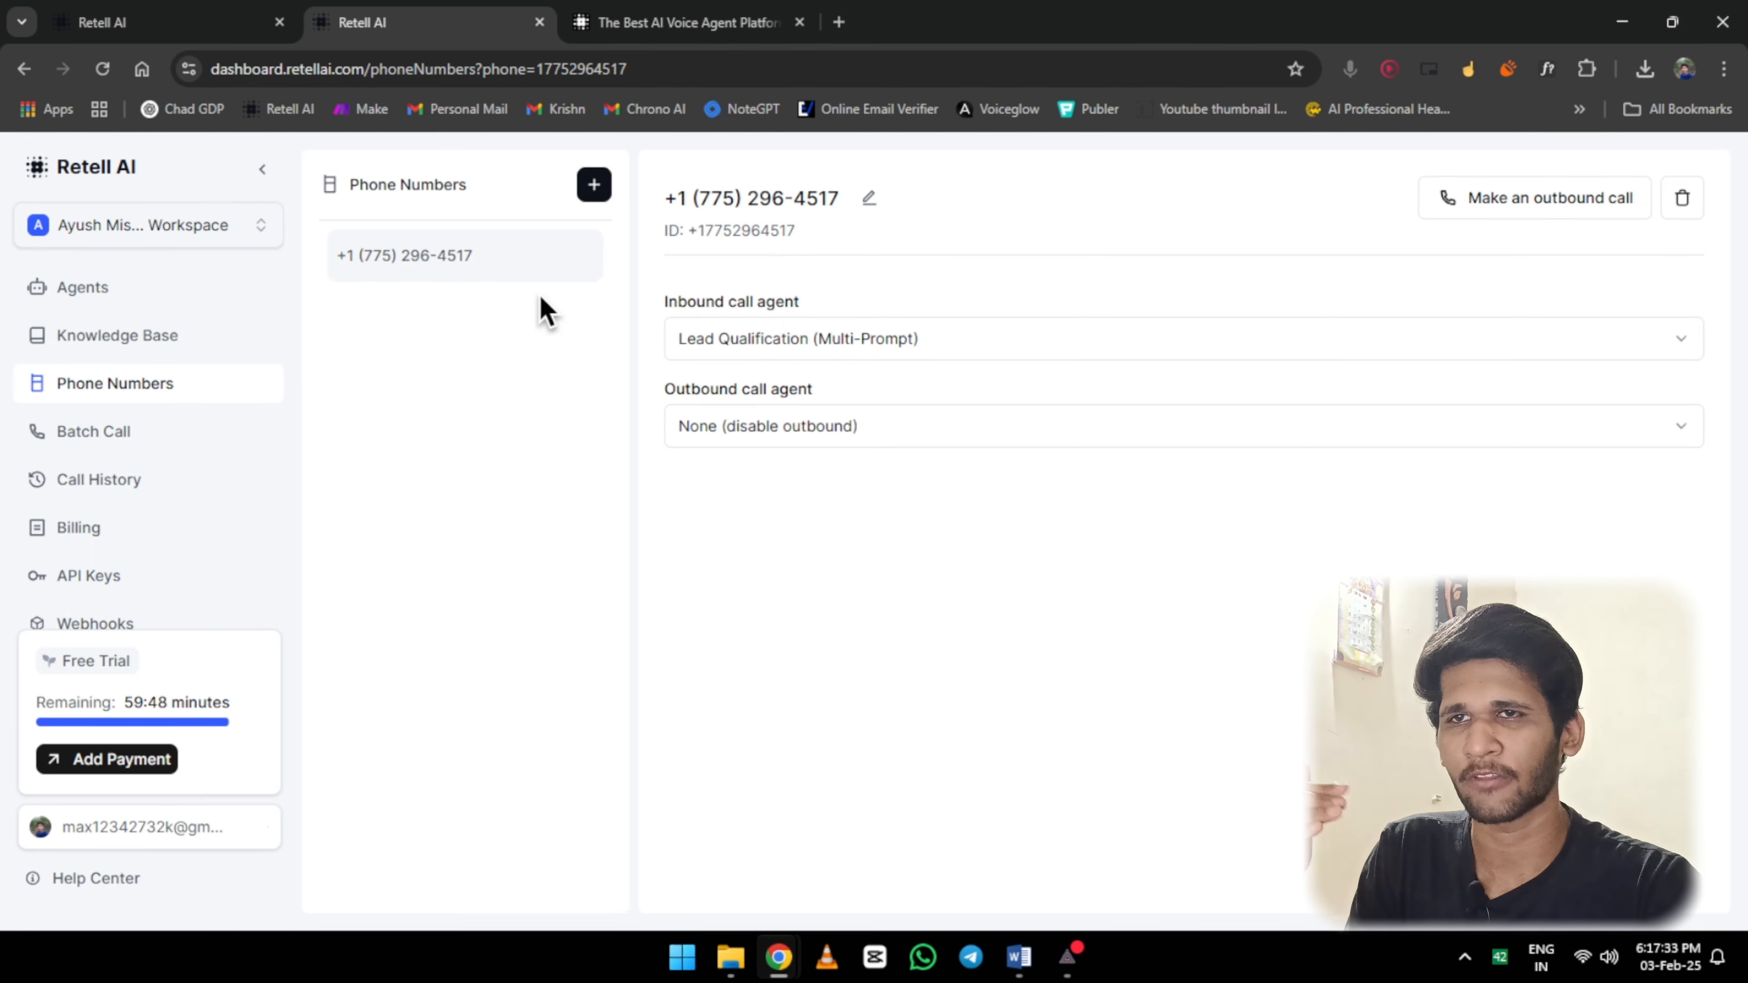
{"action": "left_click", "coordinate": [596, 195]}
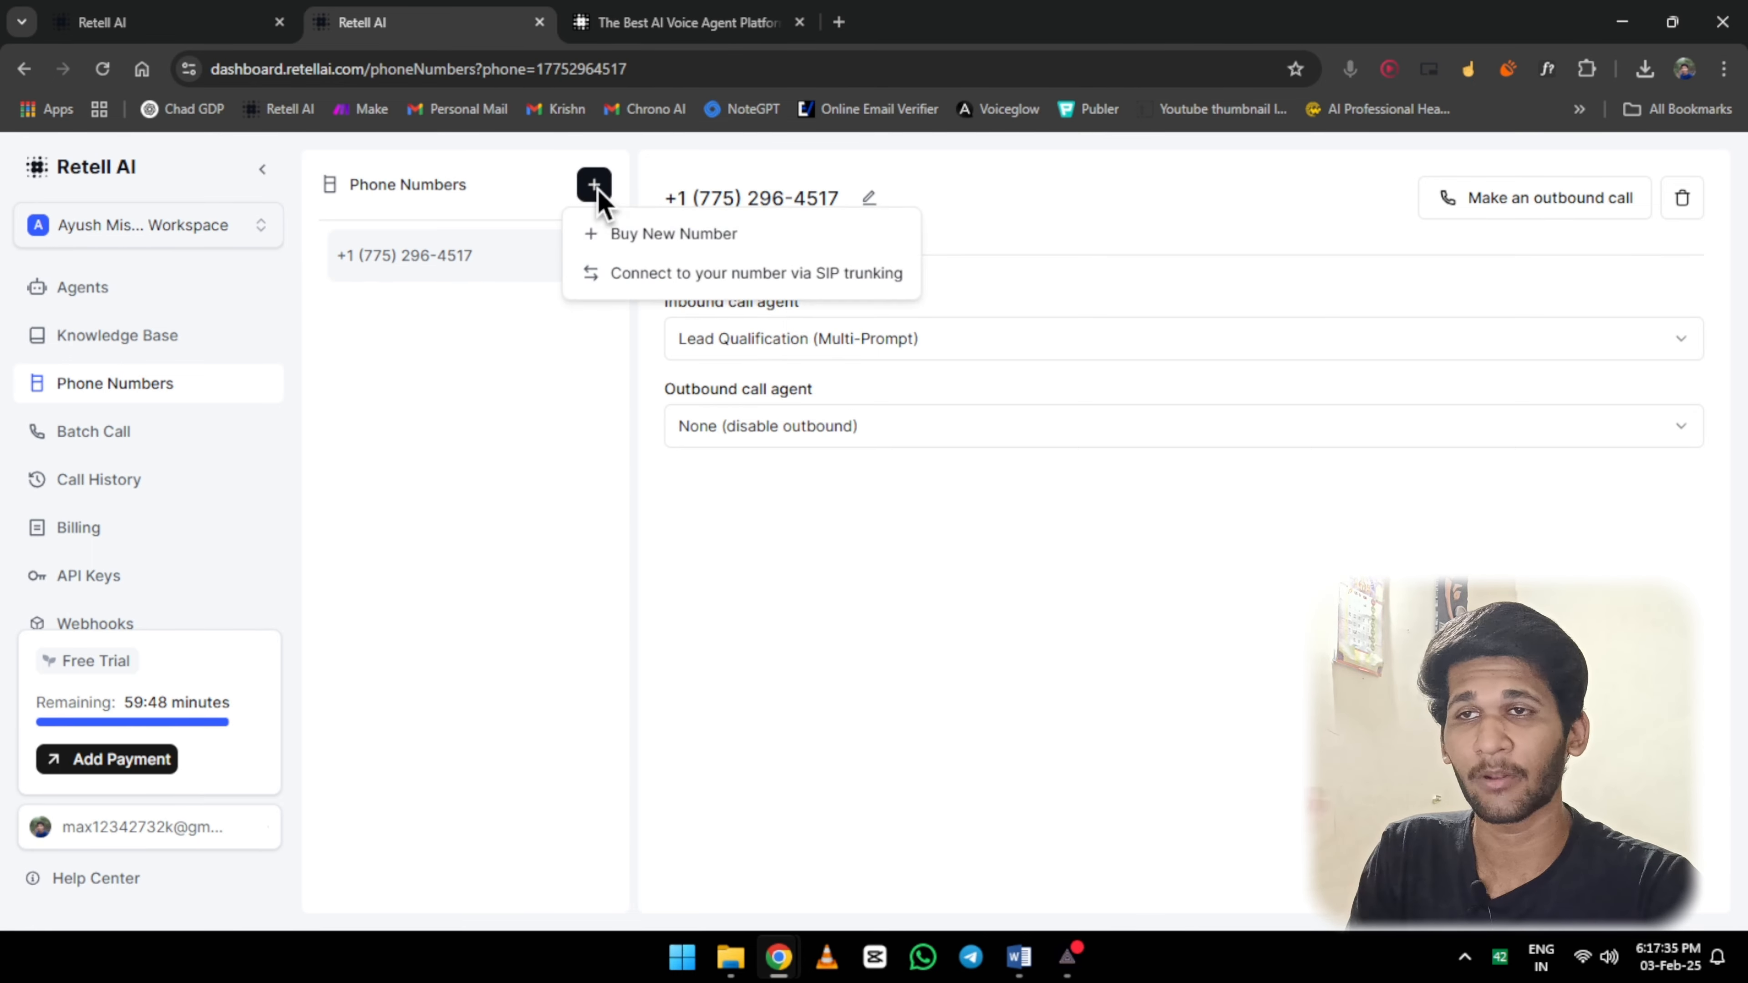
{"action": "left_click", "coordinate": [757, 274]}
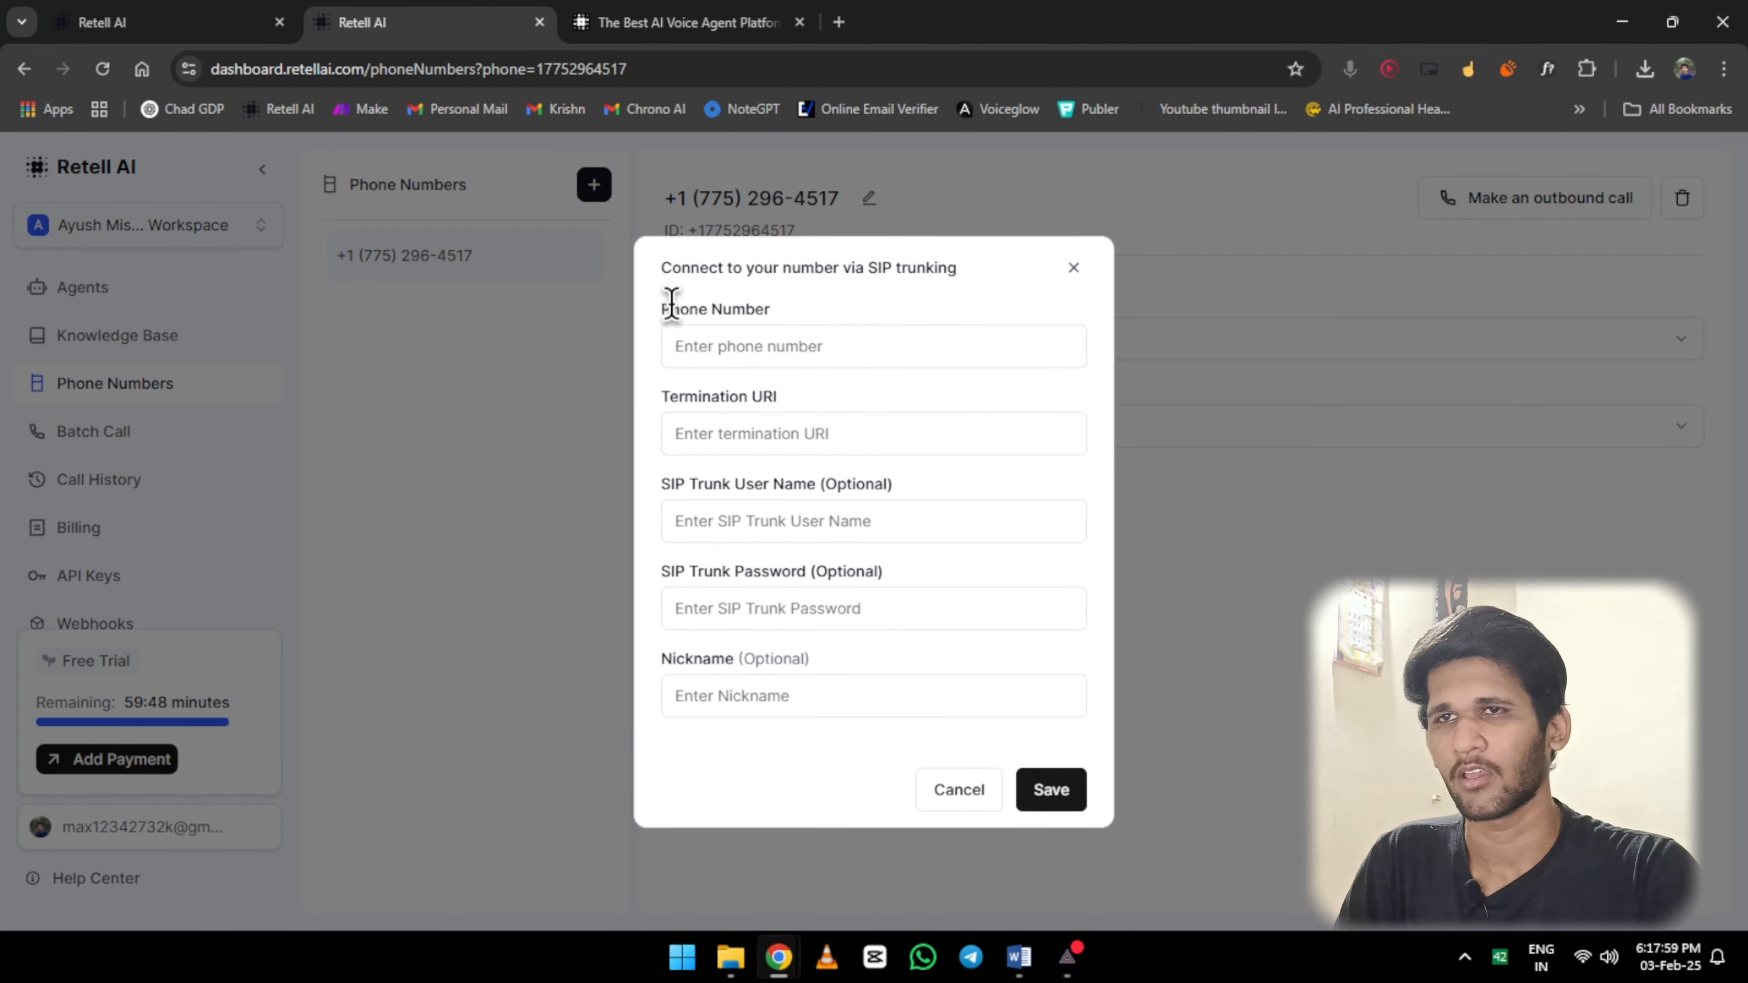
{"action": "left_click_drag", "start_coordinate": [665, 306], "coordinate": [786, 298]}
{"action": "left_click_drag", "start_coordinate": [663, 403], "coordinate": [943, 398]}
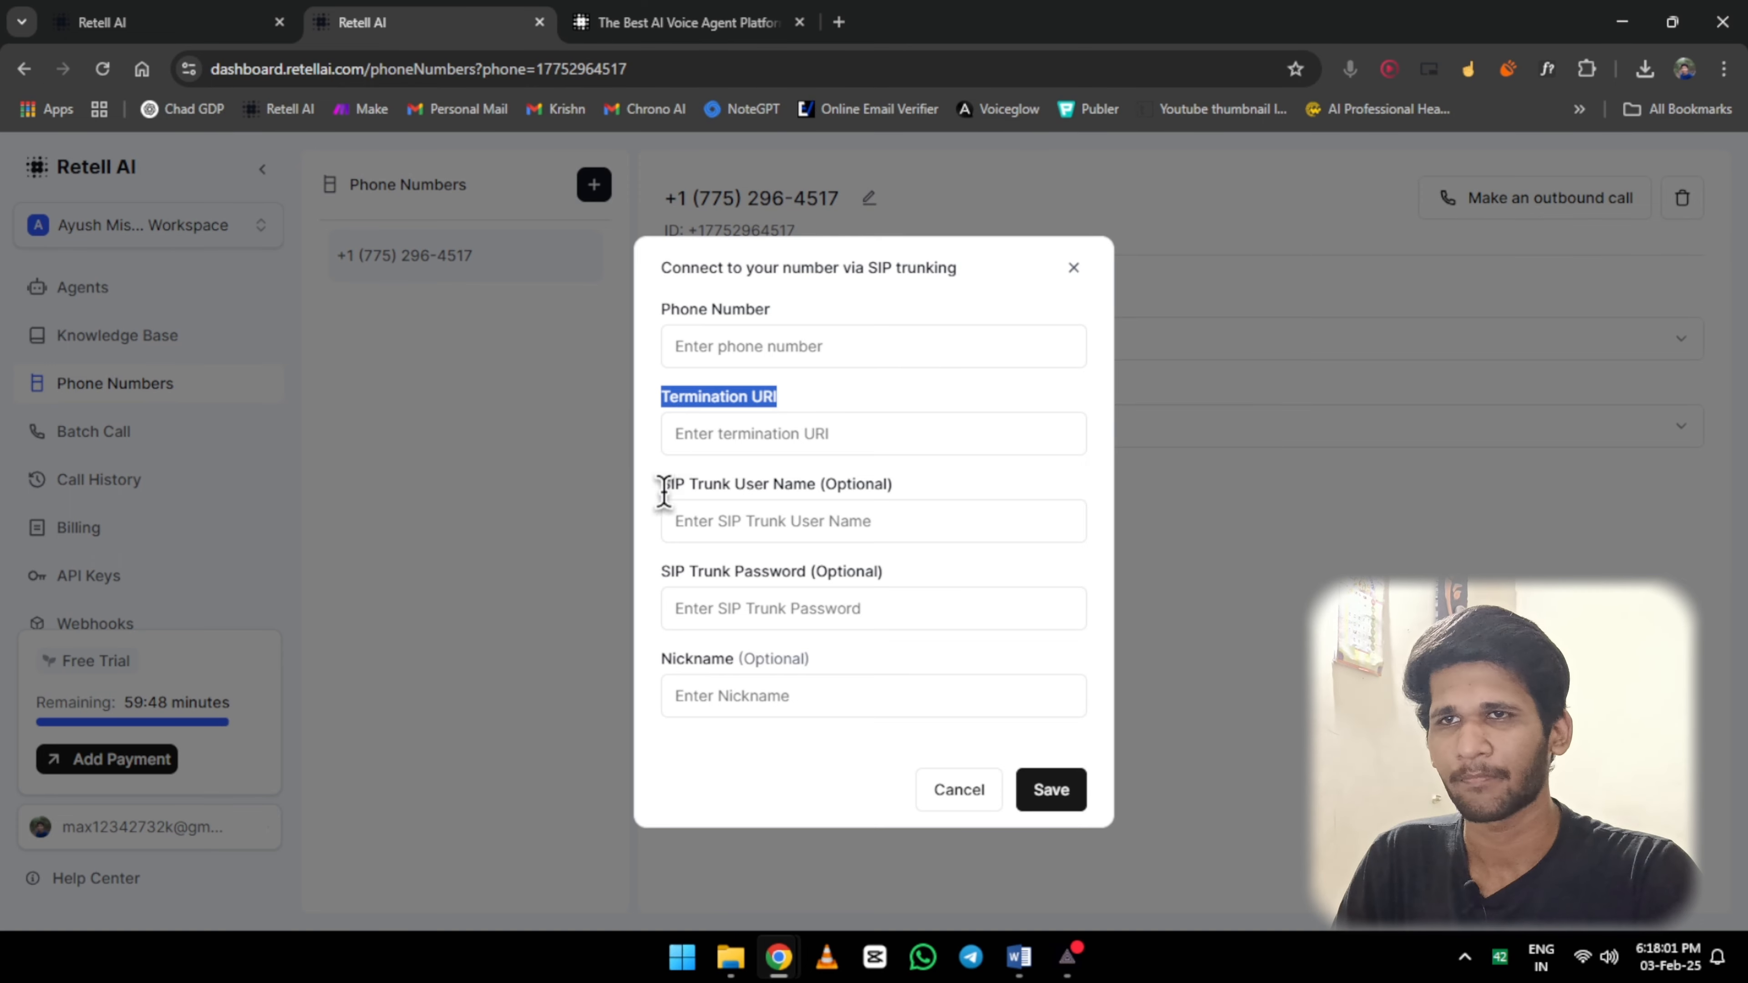
{"action": "left_click_drag", "start_coordinate": [663, 484], "coordinate": [991, 503]}
{"action": "left_click_drag", "start_coordinate": [655, 605], "coordinate": [953, 602]}
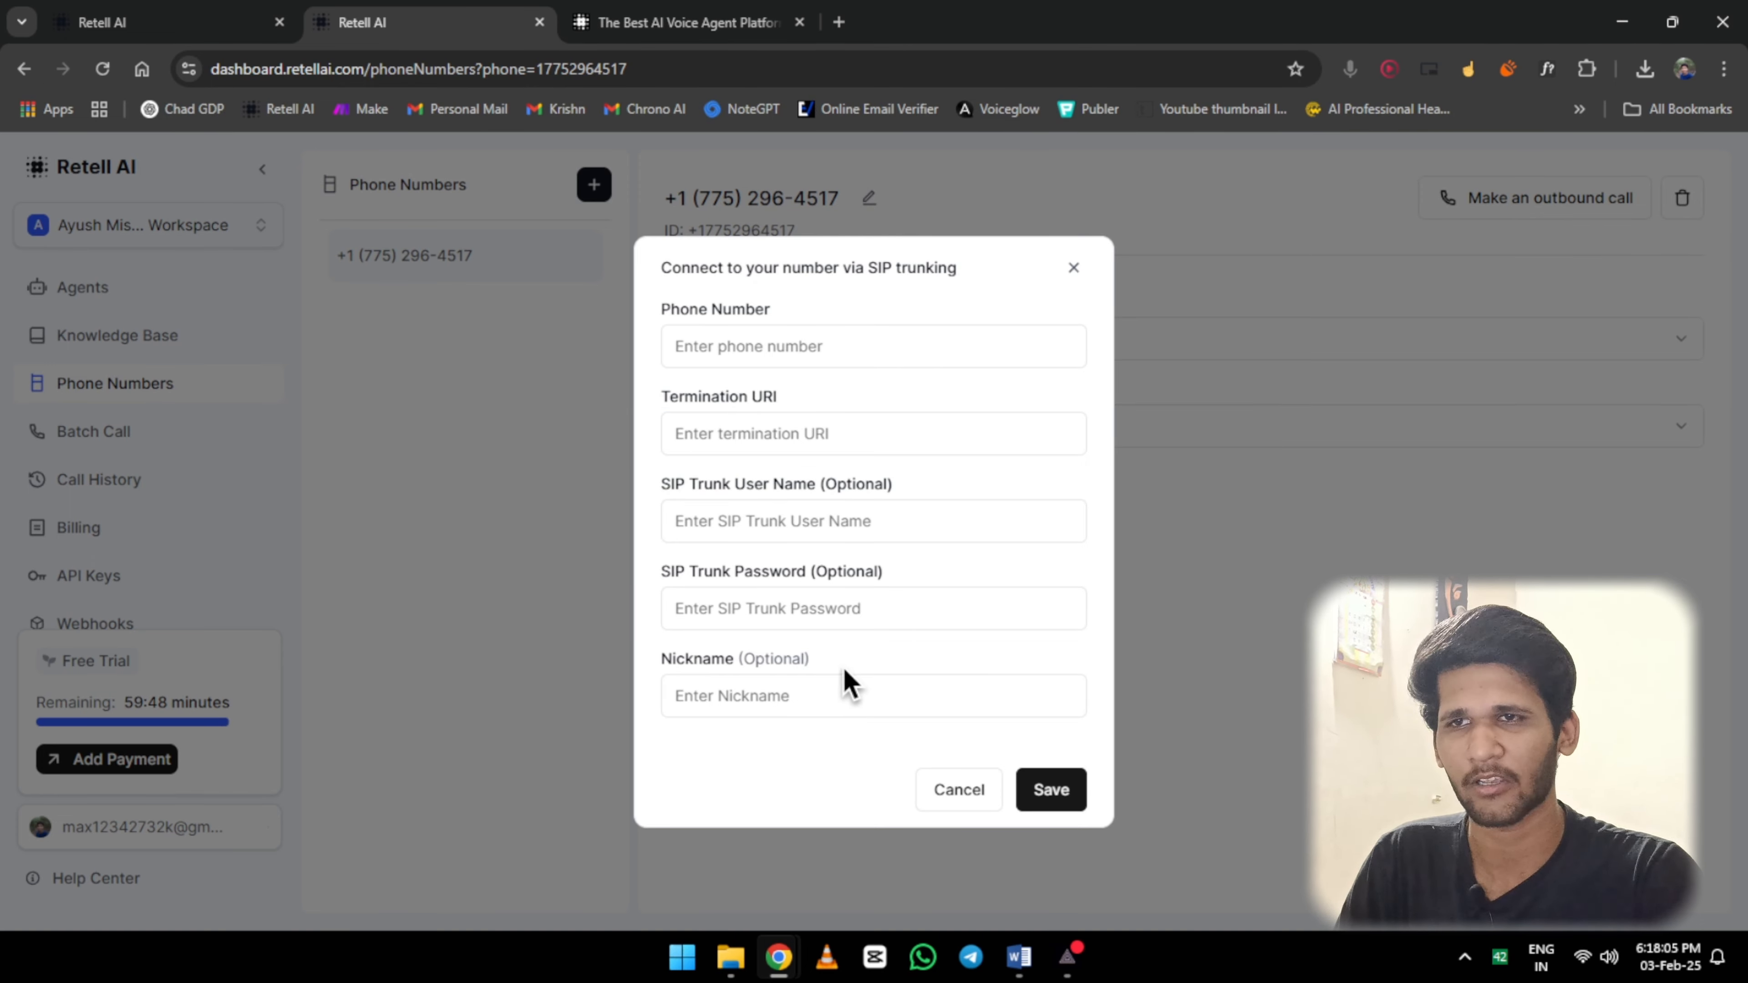
{"action": "left_click", "coordinate": [1074, 269]}
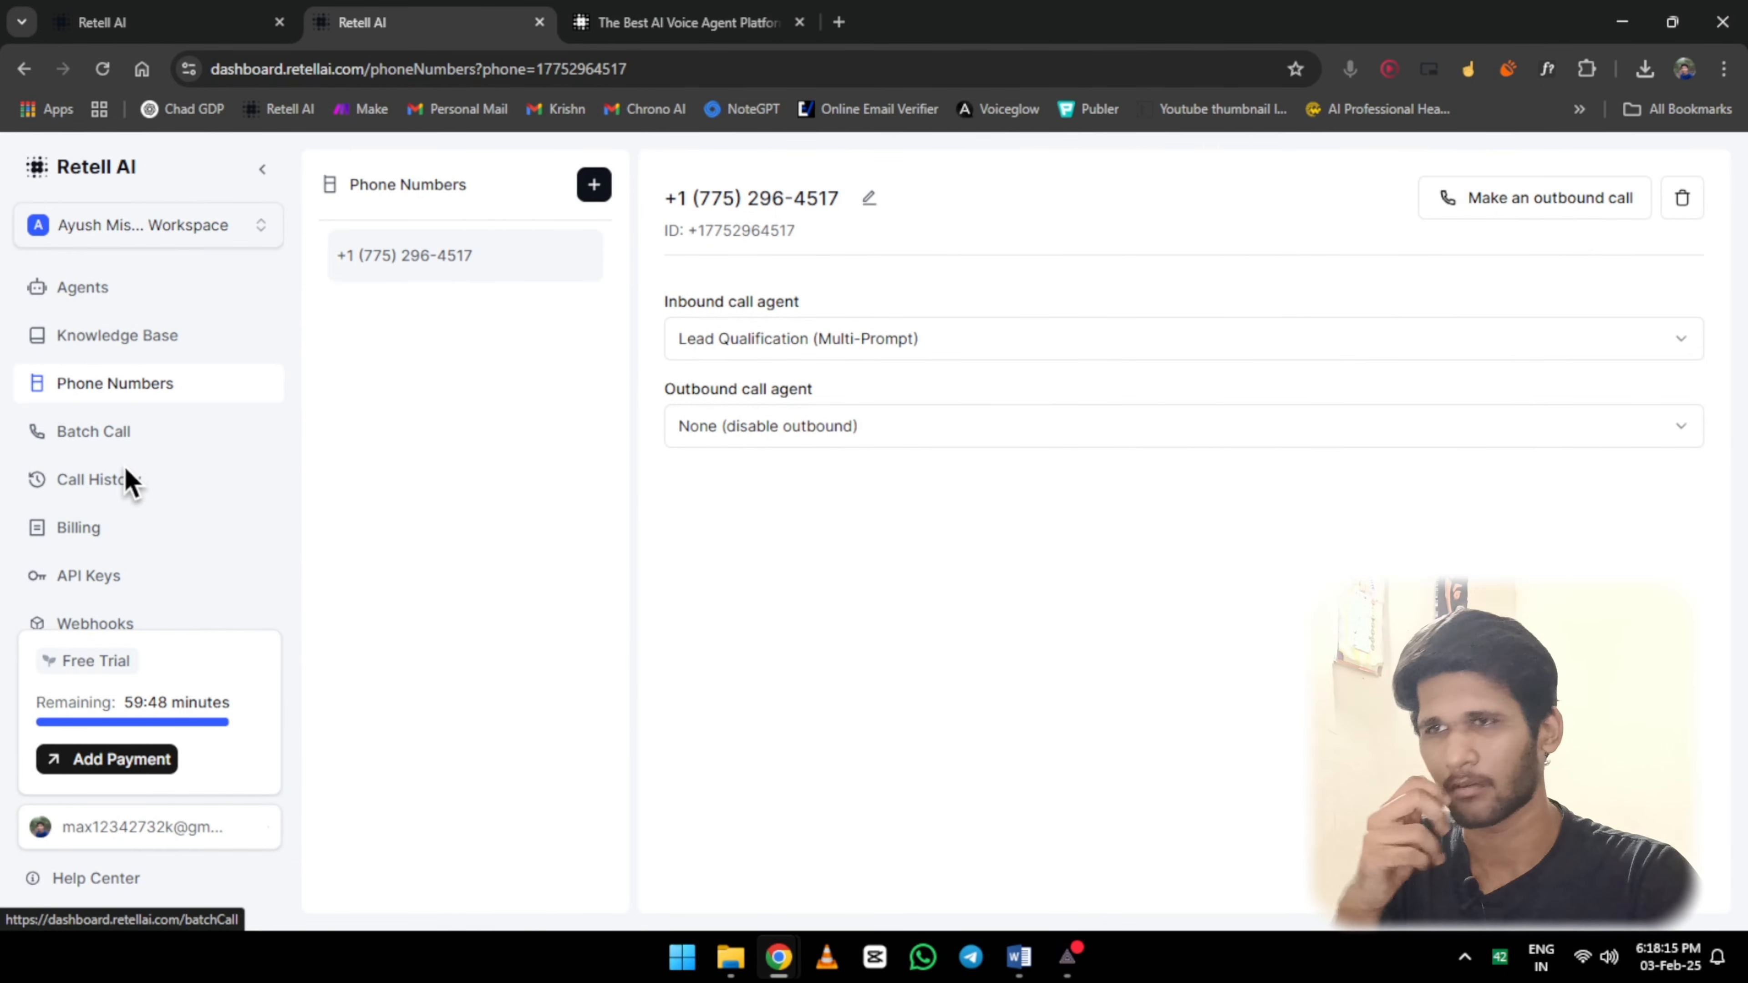
Start a new batch call and name it "Subacribe :)"
{"action": "left_click", "coordinate": [148, 441]}
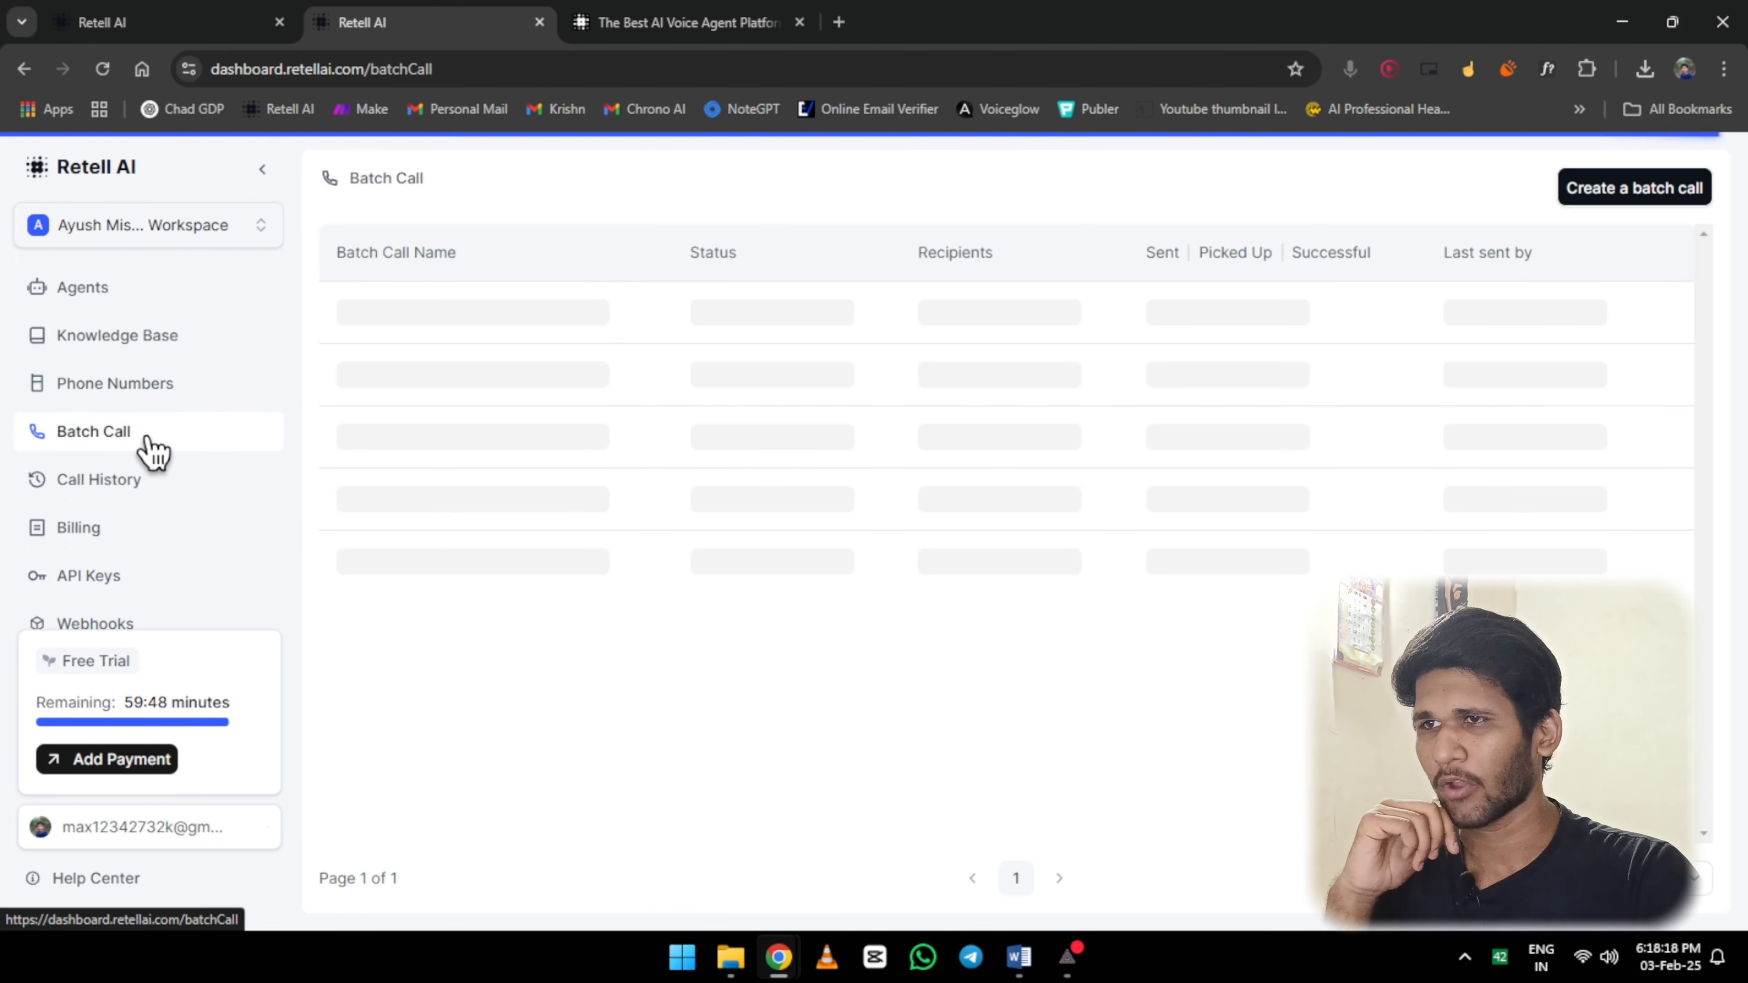
{"action": "left_click", "coordinate": [1576, 196]}
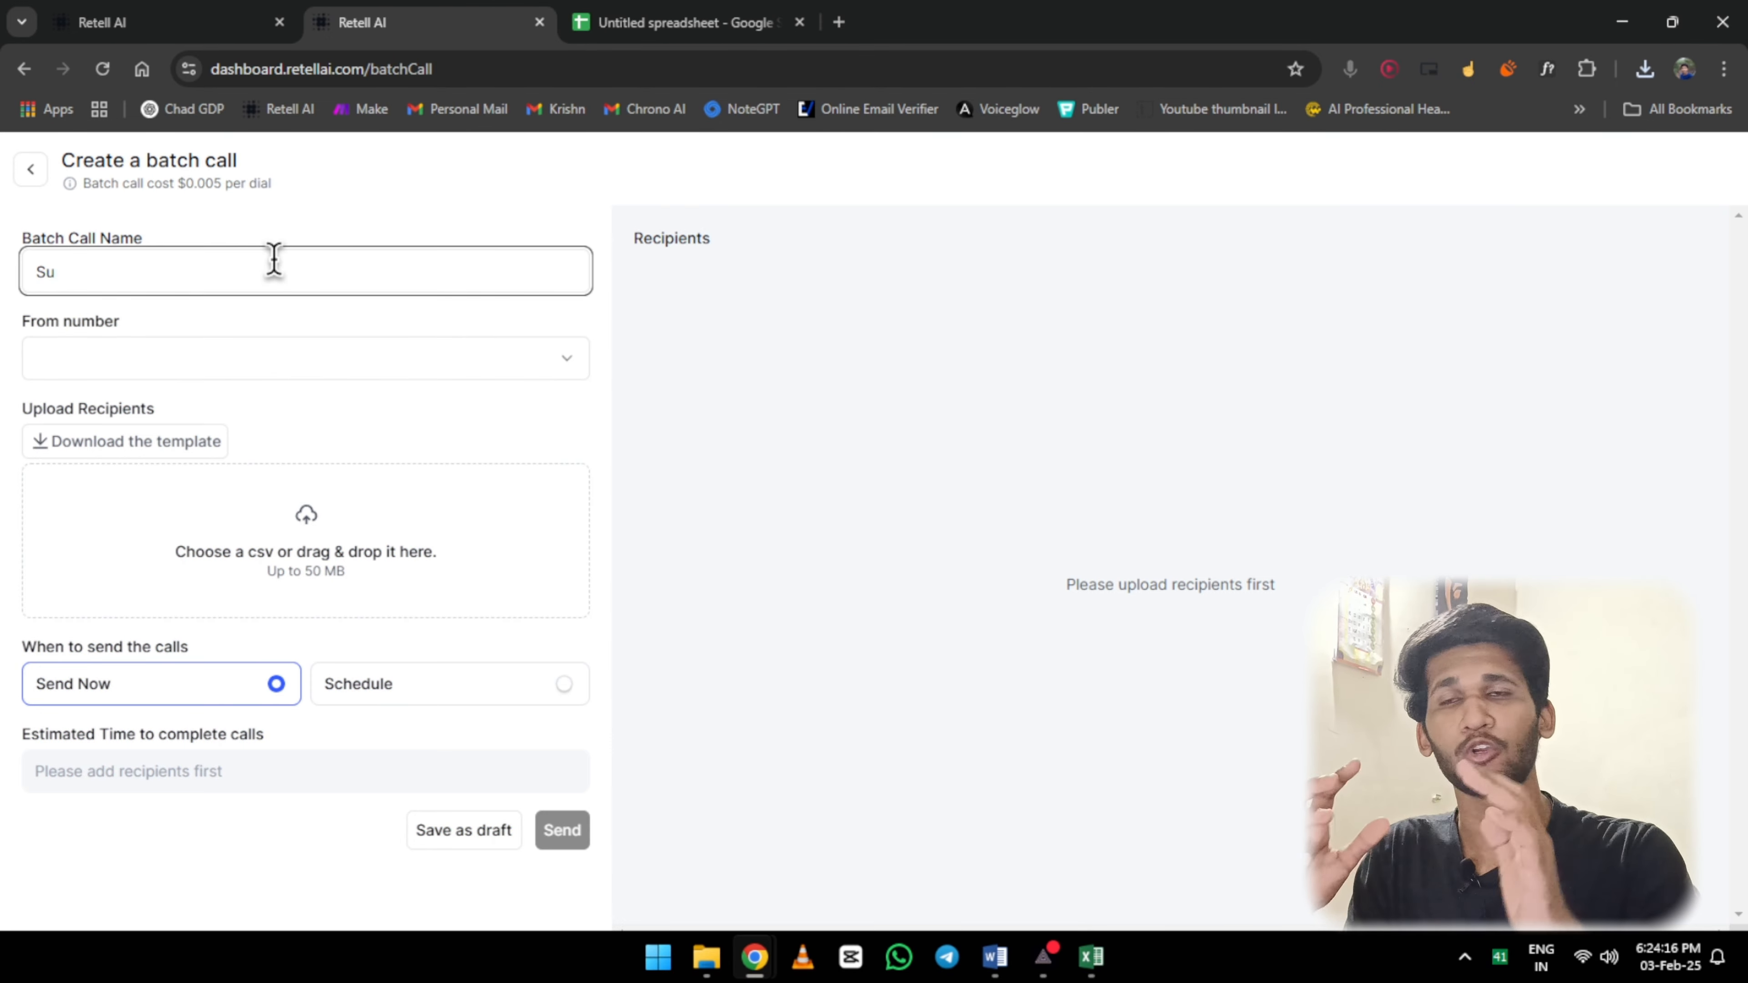
{"action": "key", "text": "BackSpace"}
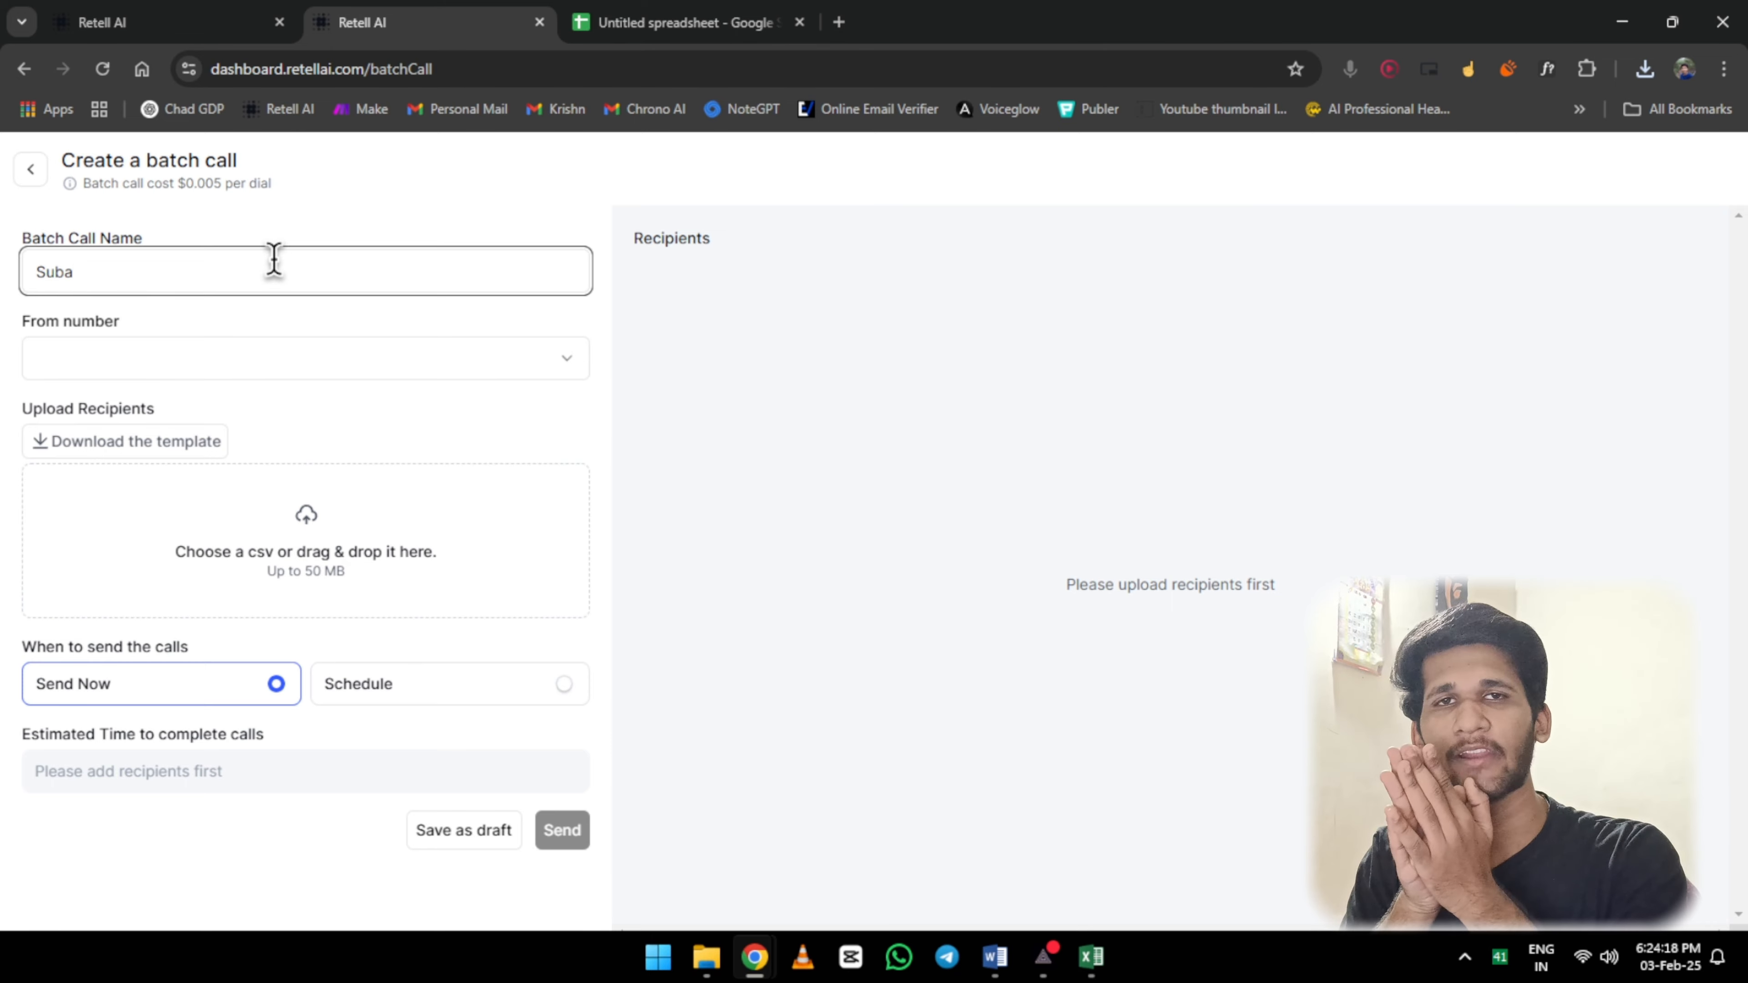
{"action": "type", "text": "cribe :)"}
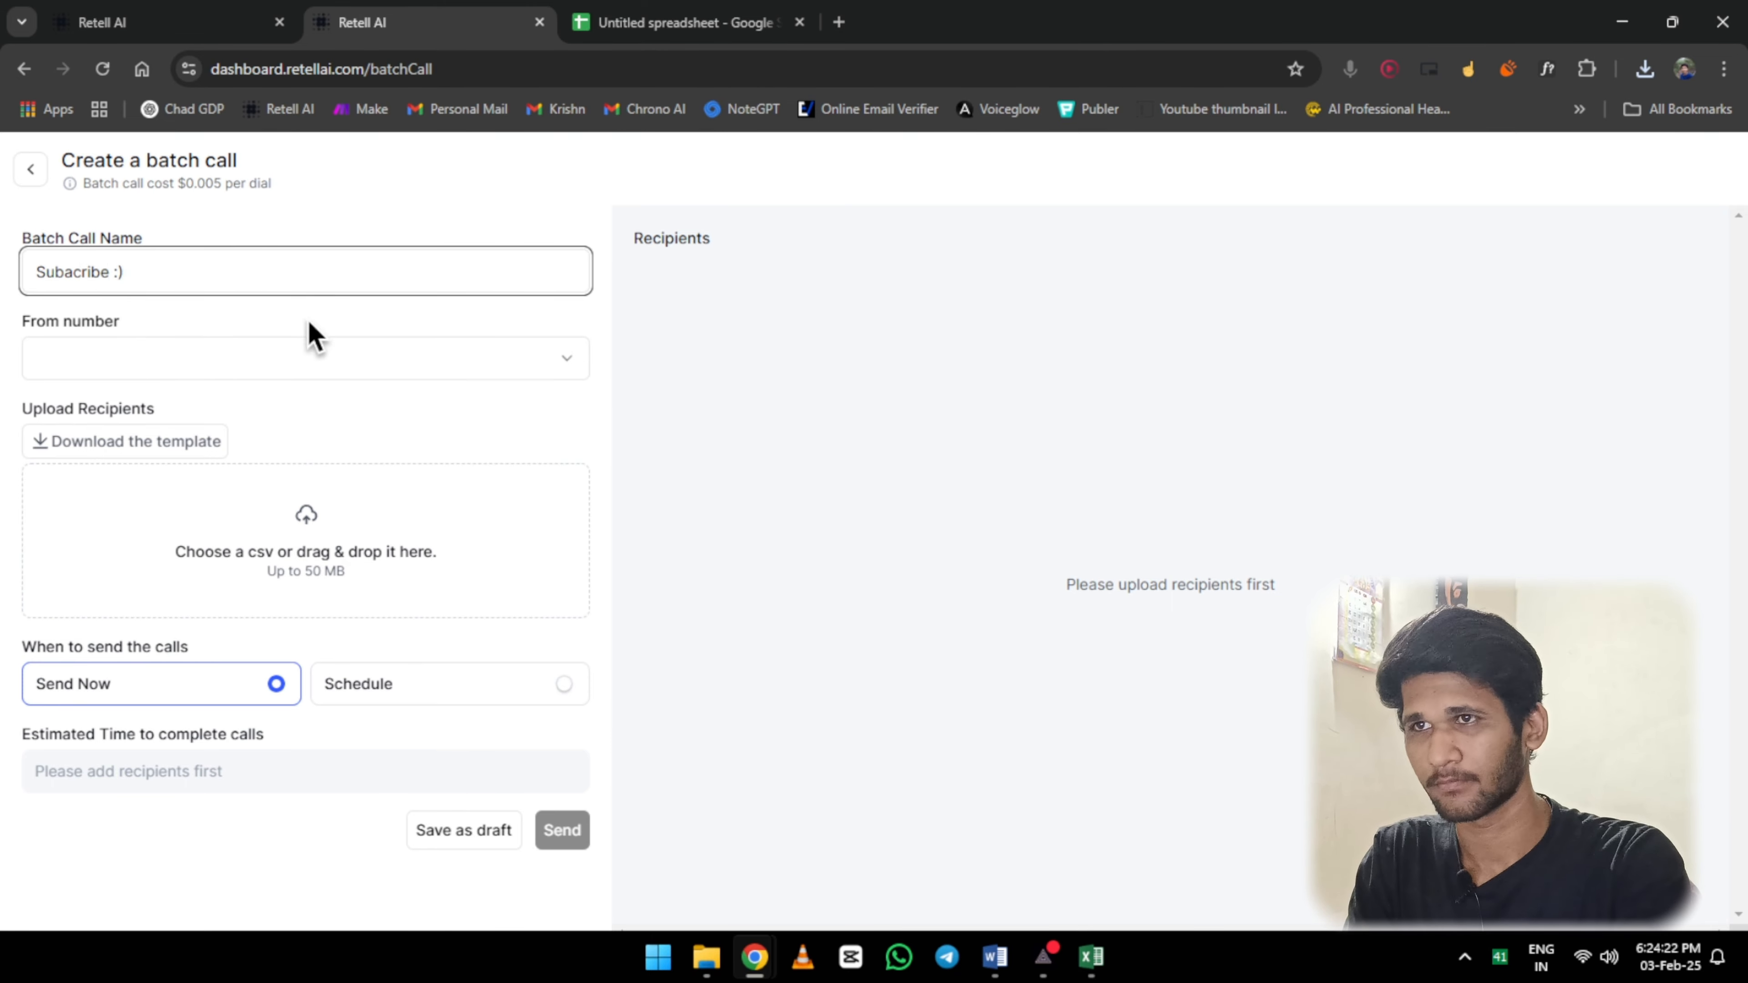
Check which caller numbers can be chosen as the batch call's From number
{"action": "left_click", "coordinate": [301, 370]}
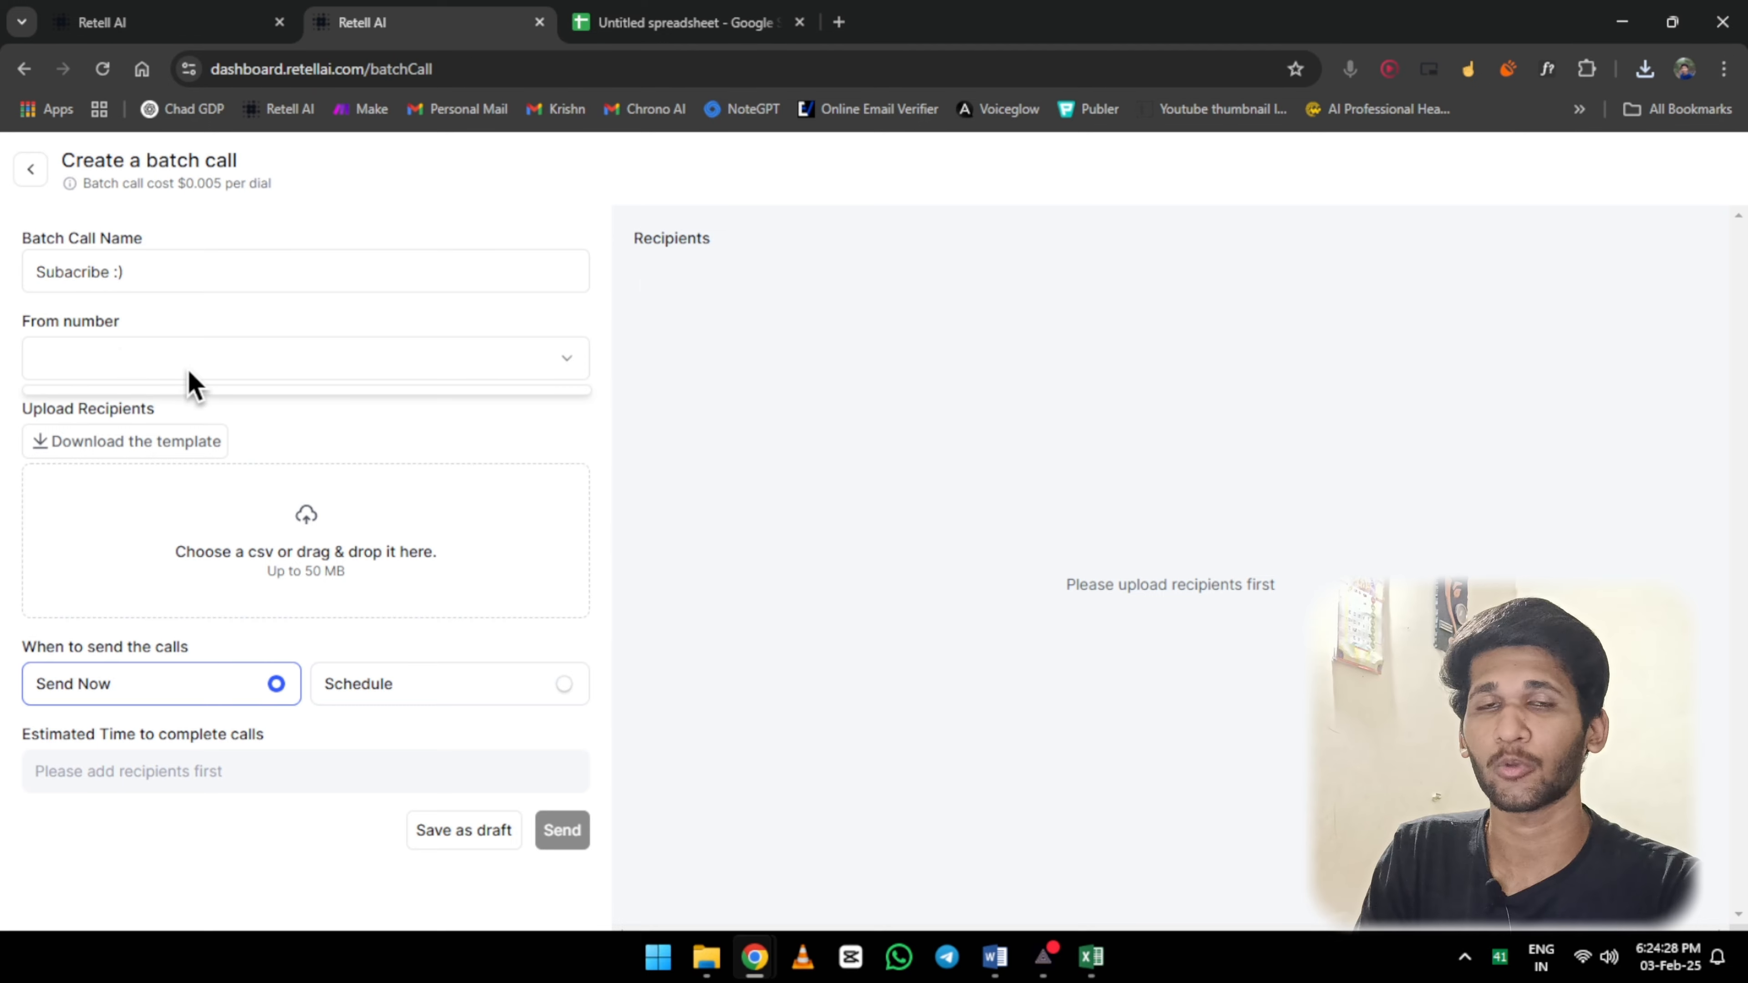
{"action": "left_click", "coordinate": [549, 372]}
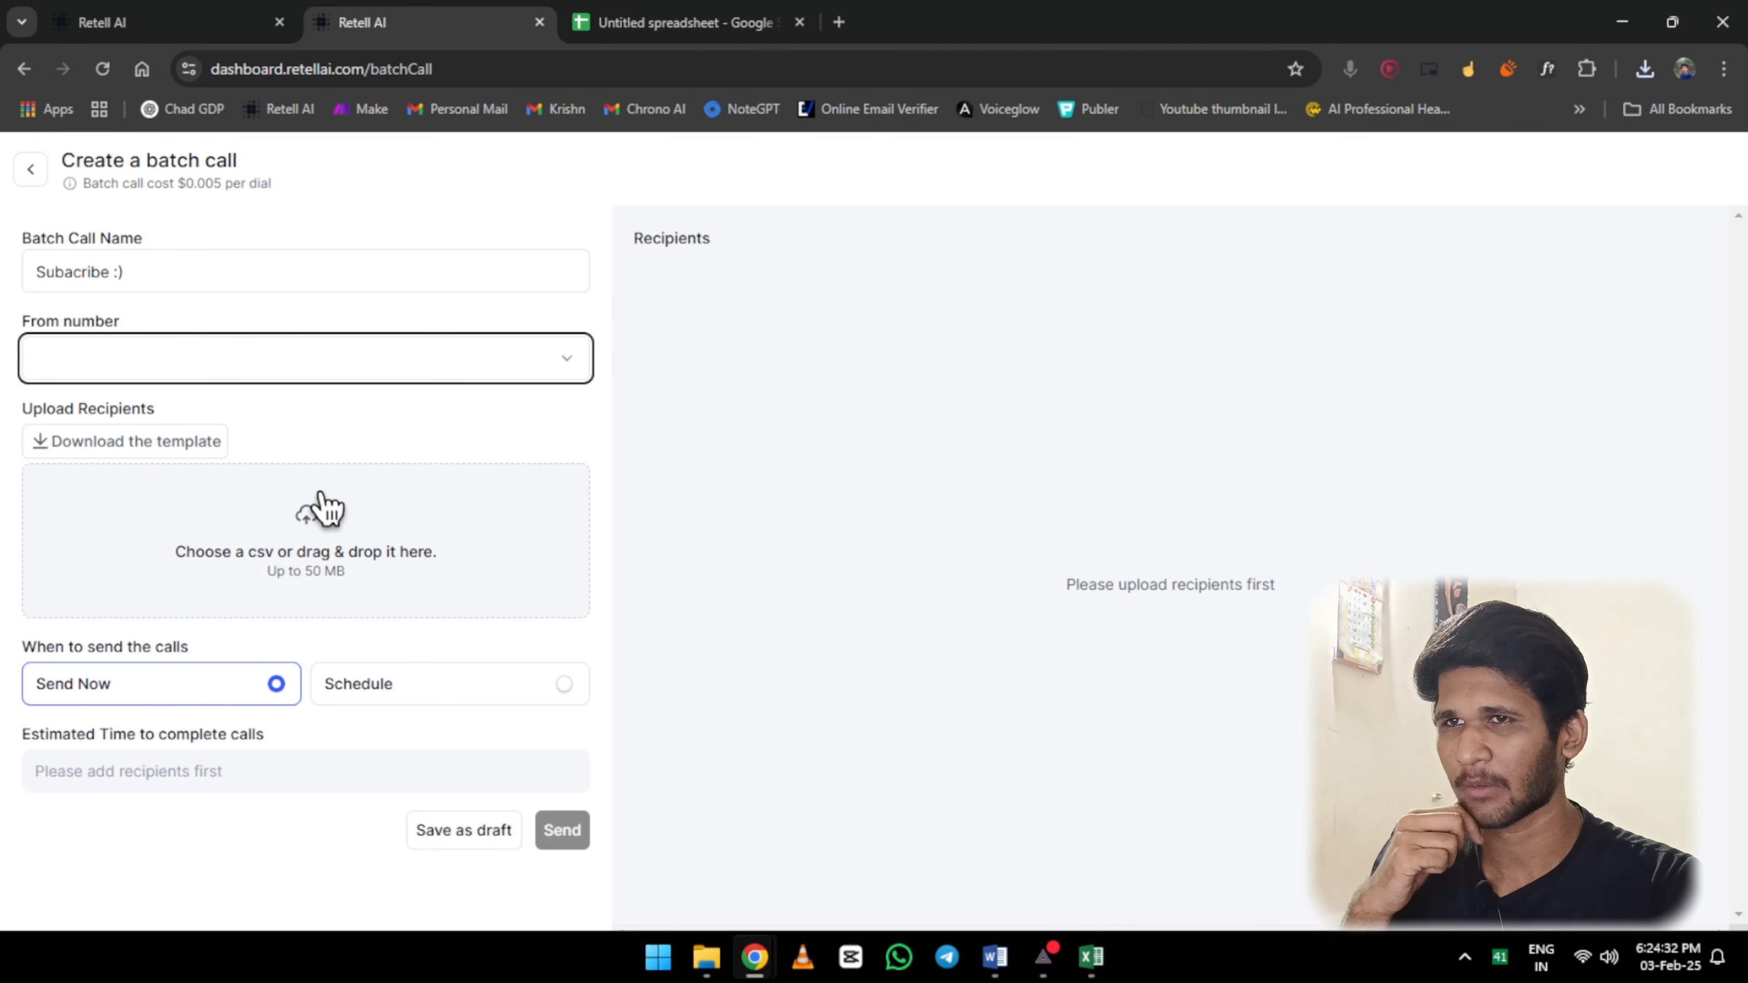
{"action": "left_click", "coordinate": [325, 435]}
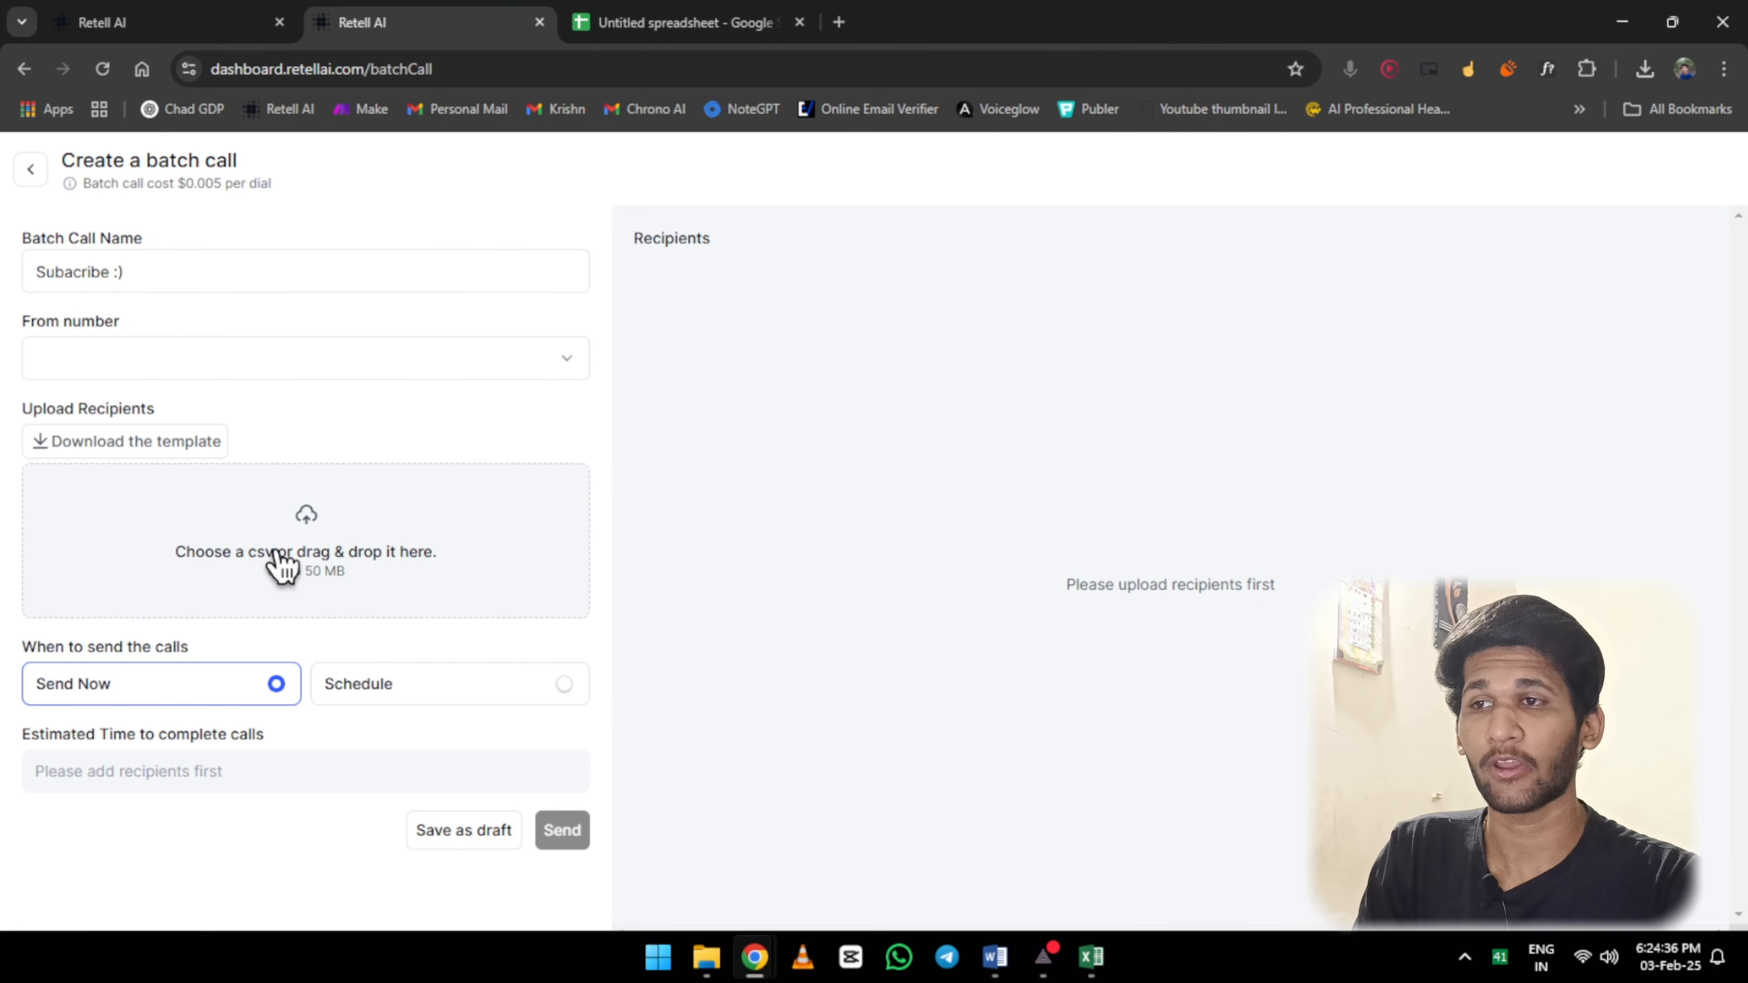
Download the recipients template, open template (1).csv in Excel and widen columns A to C to fit their headings
{"action": "left_click", "coordinate": [124, 446]}
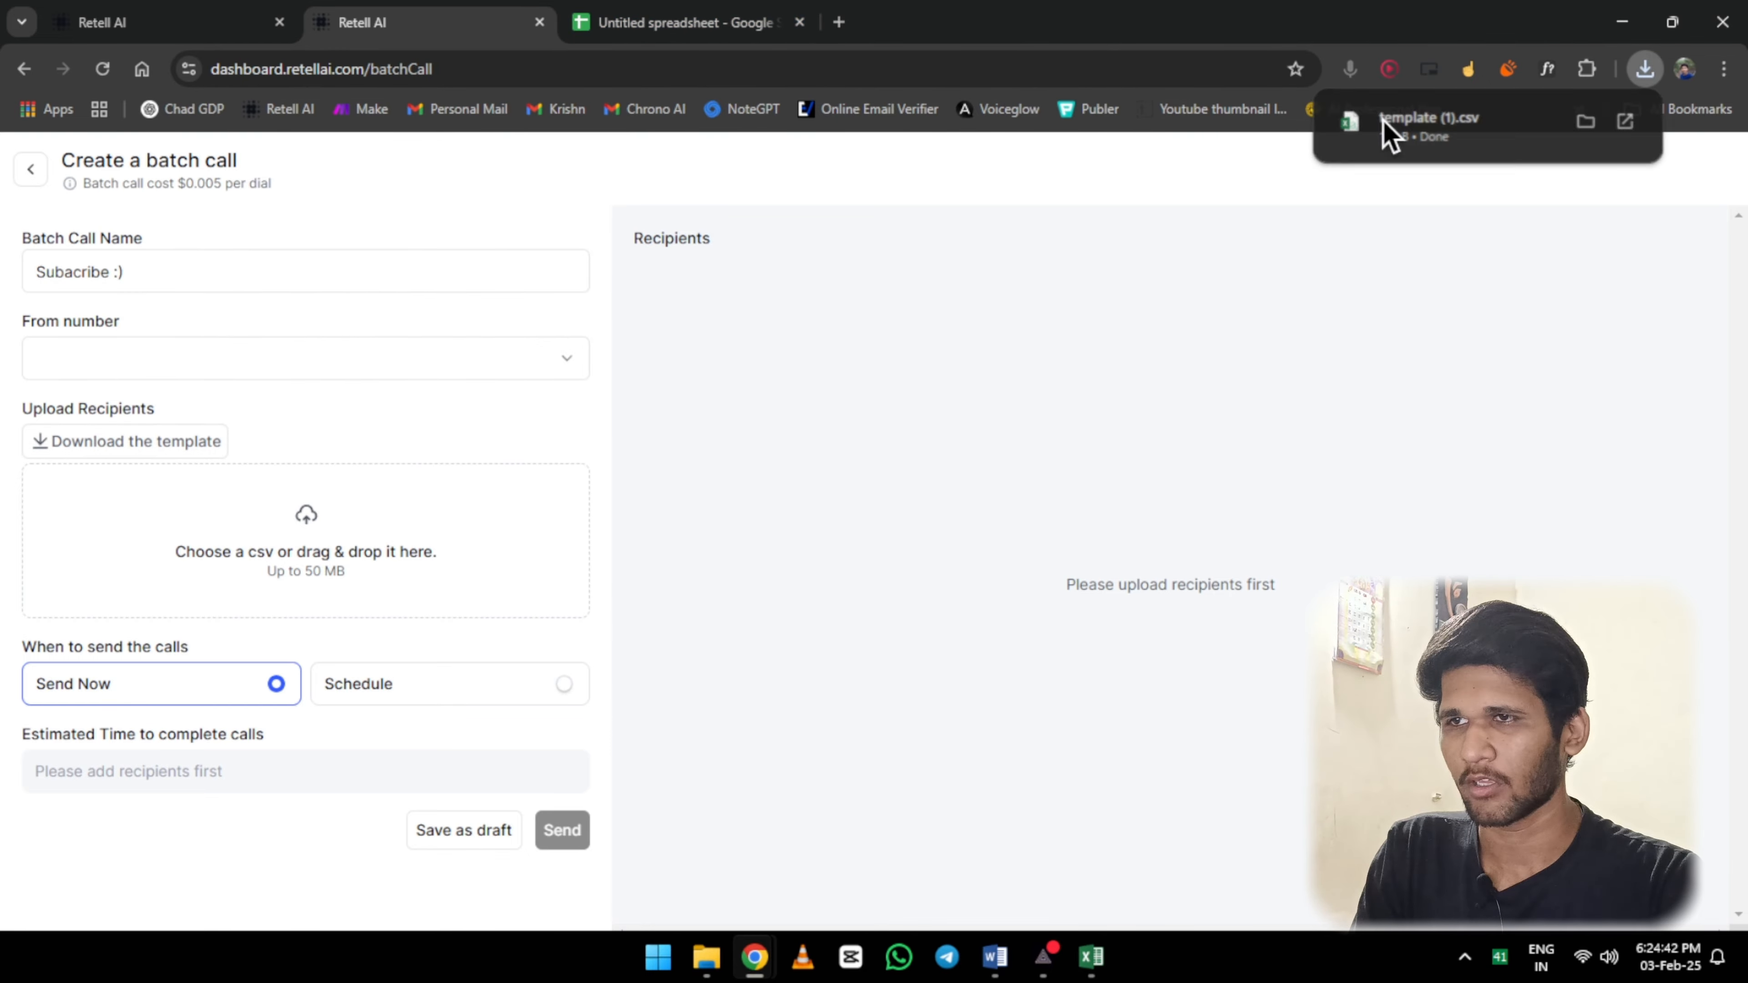
{"action": "left_click", "coordinate": [1386, 131]}
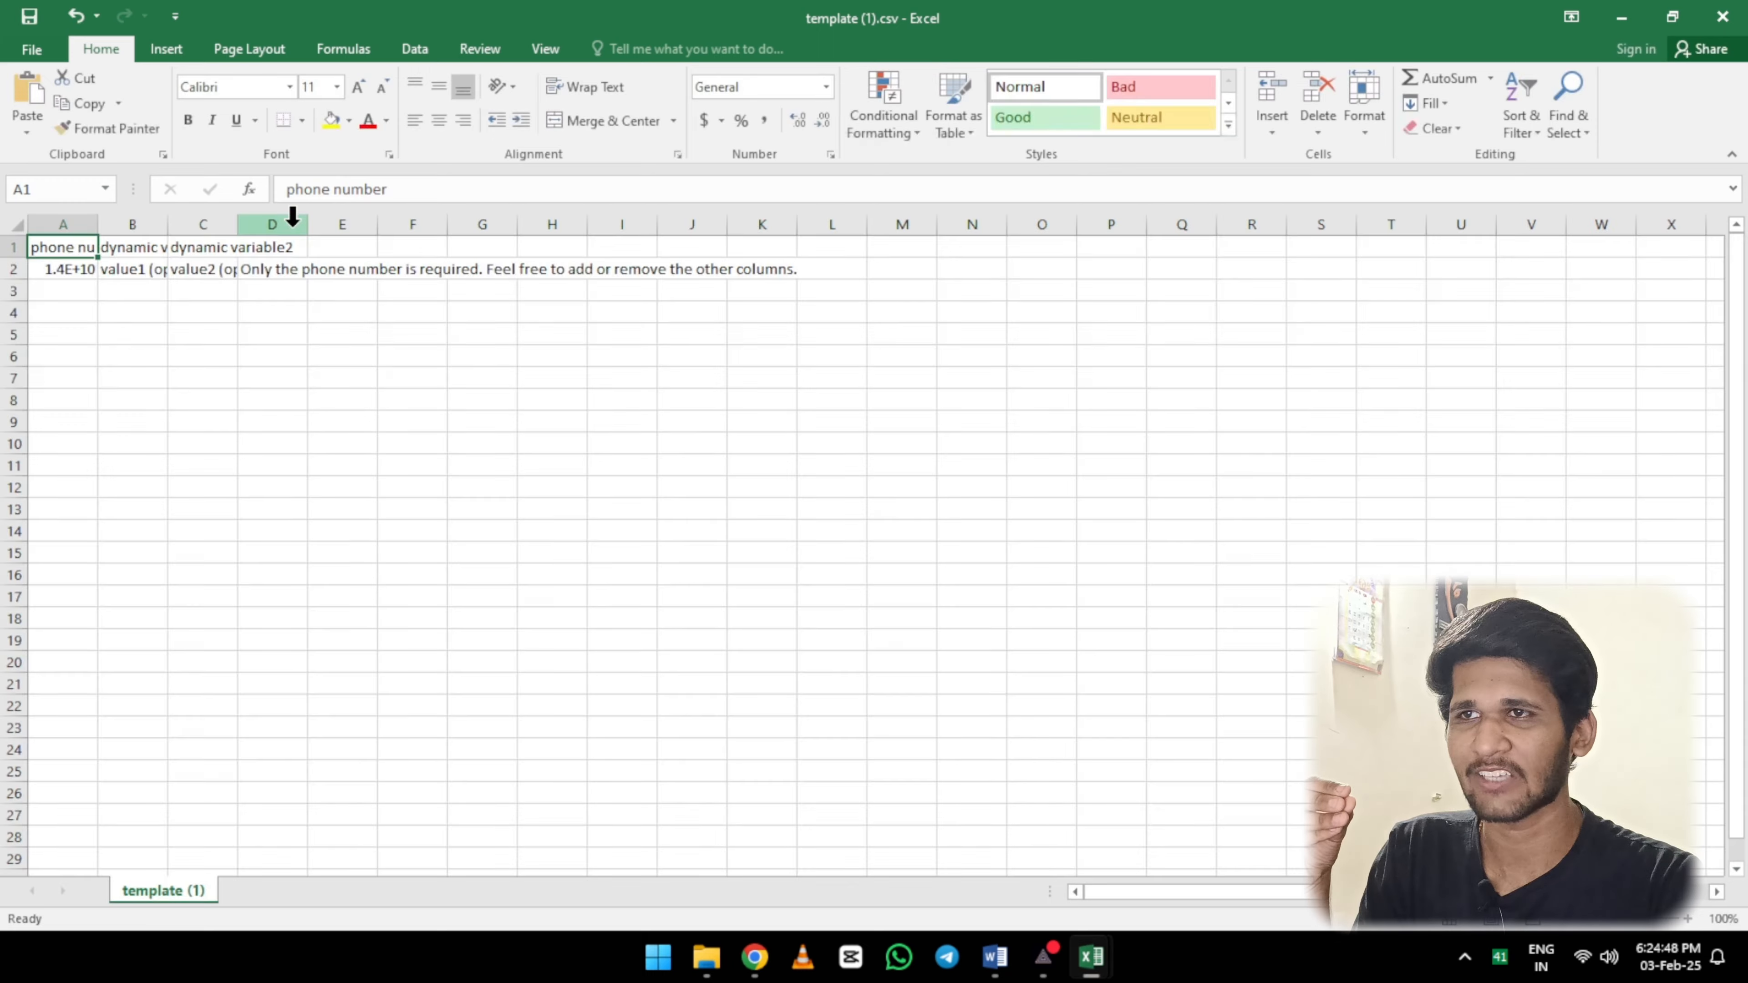
{"action": "left_click_drag", "start_coordinate": [97, 224], "coordinate": [469, 233]}
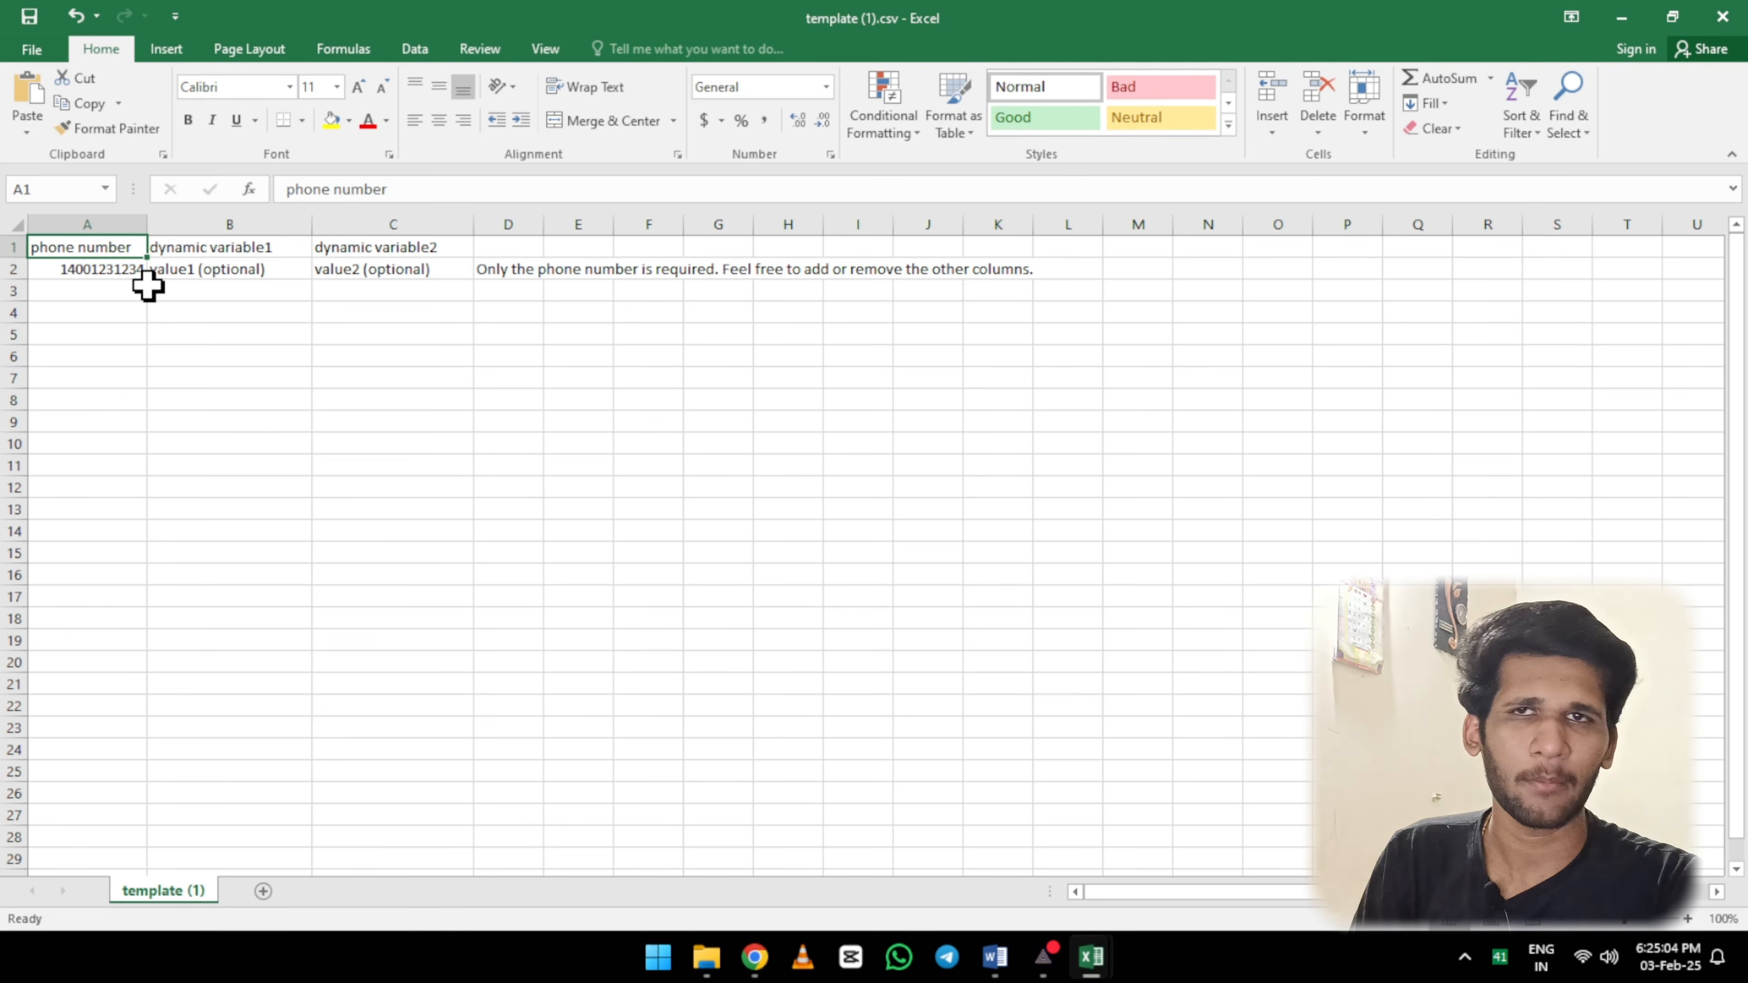
Switch to the Google Sheets contact list and copy the phone numbers in B2:B11
{"action": "left_click", "coordinate": [1623, 14]}
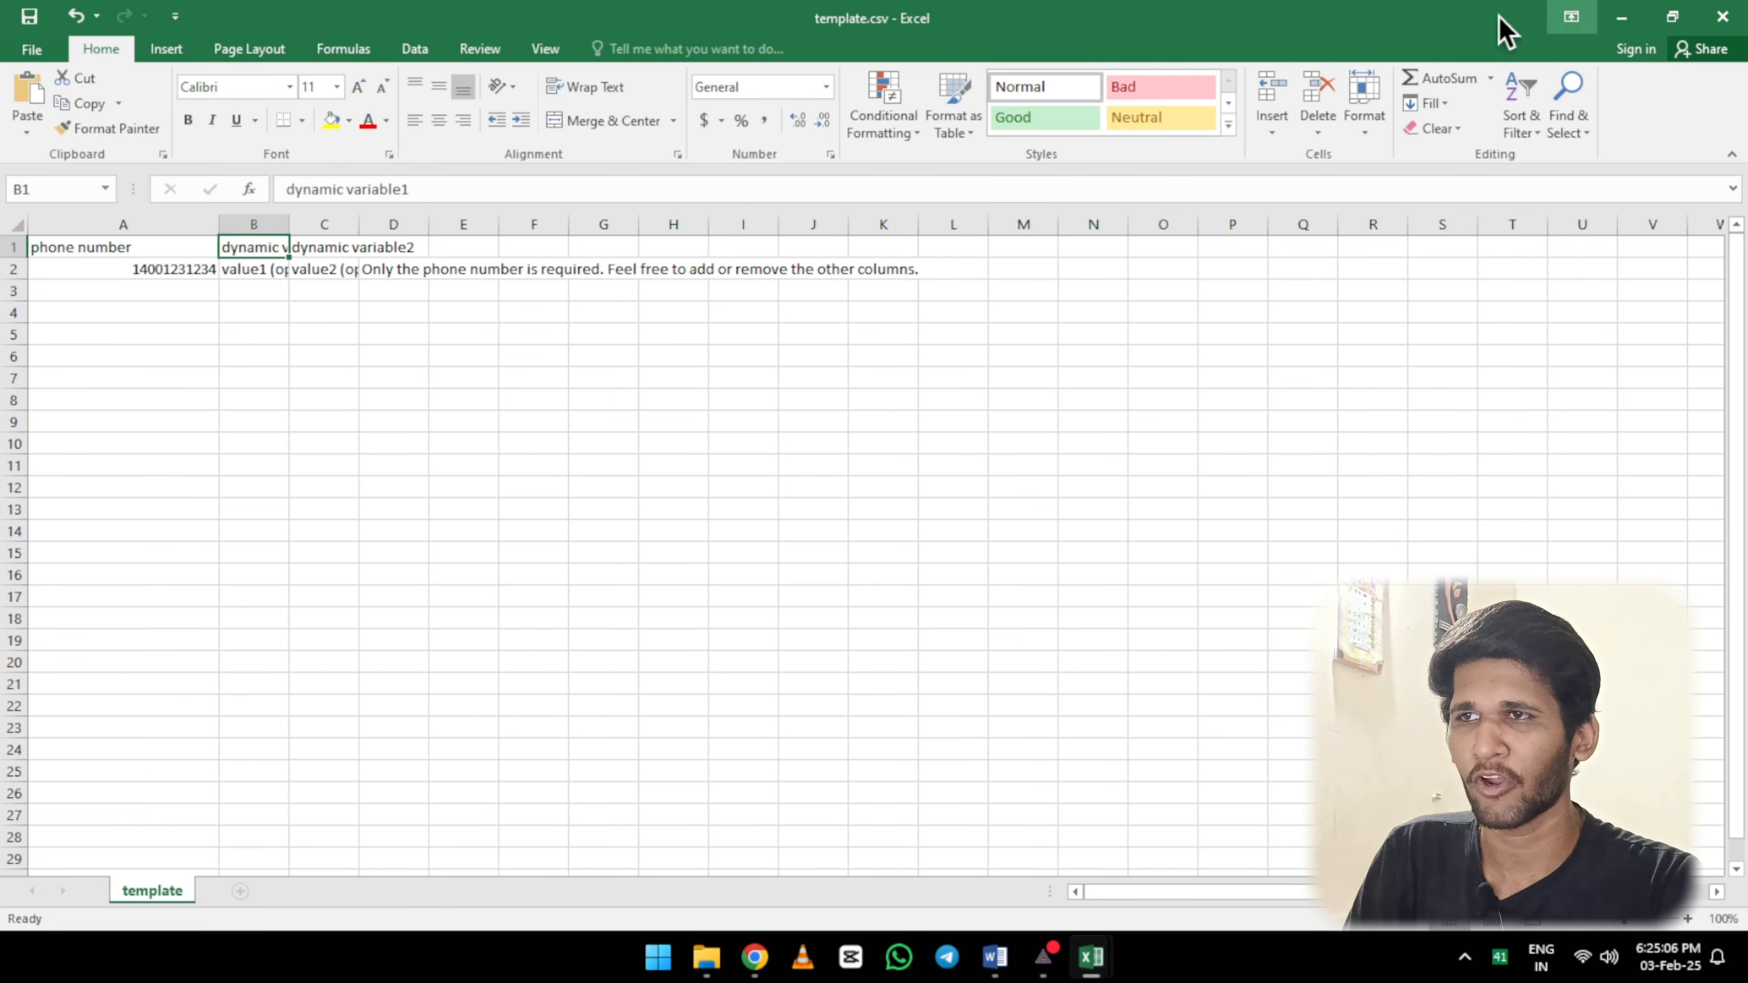
{"action": "left_click", "coordinate": [1625, 21]}
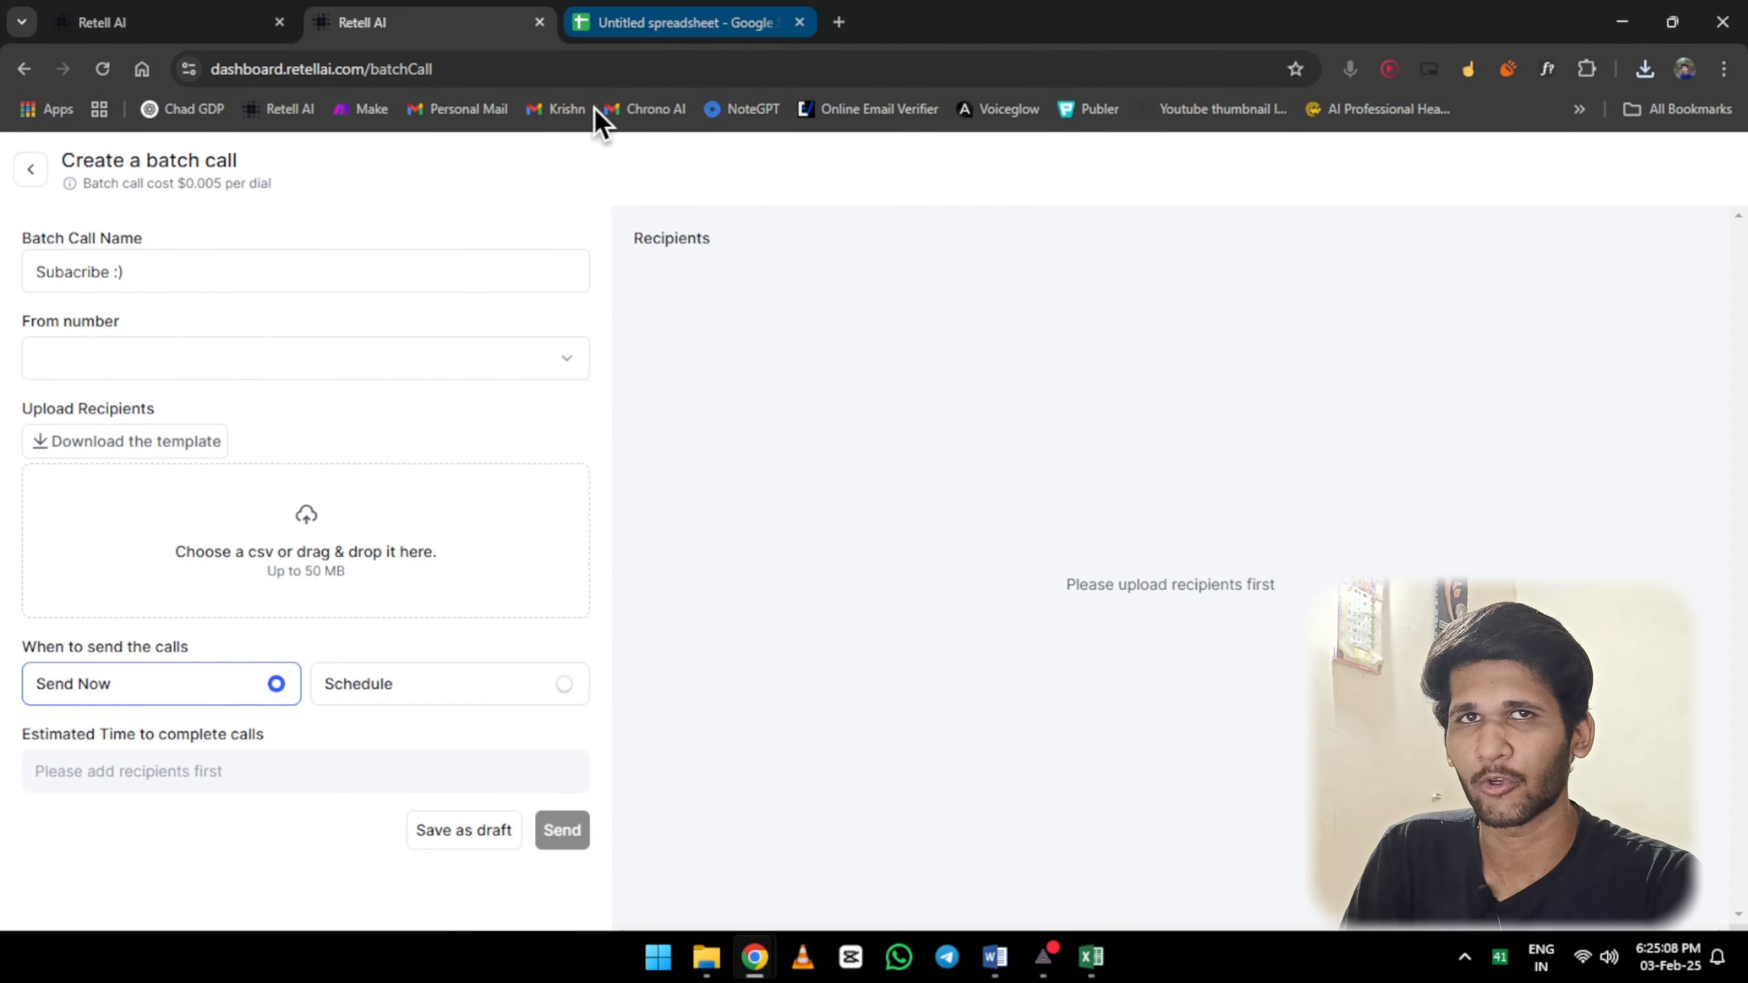
{"action": "left_click", "coordinate": [696, 29]}
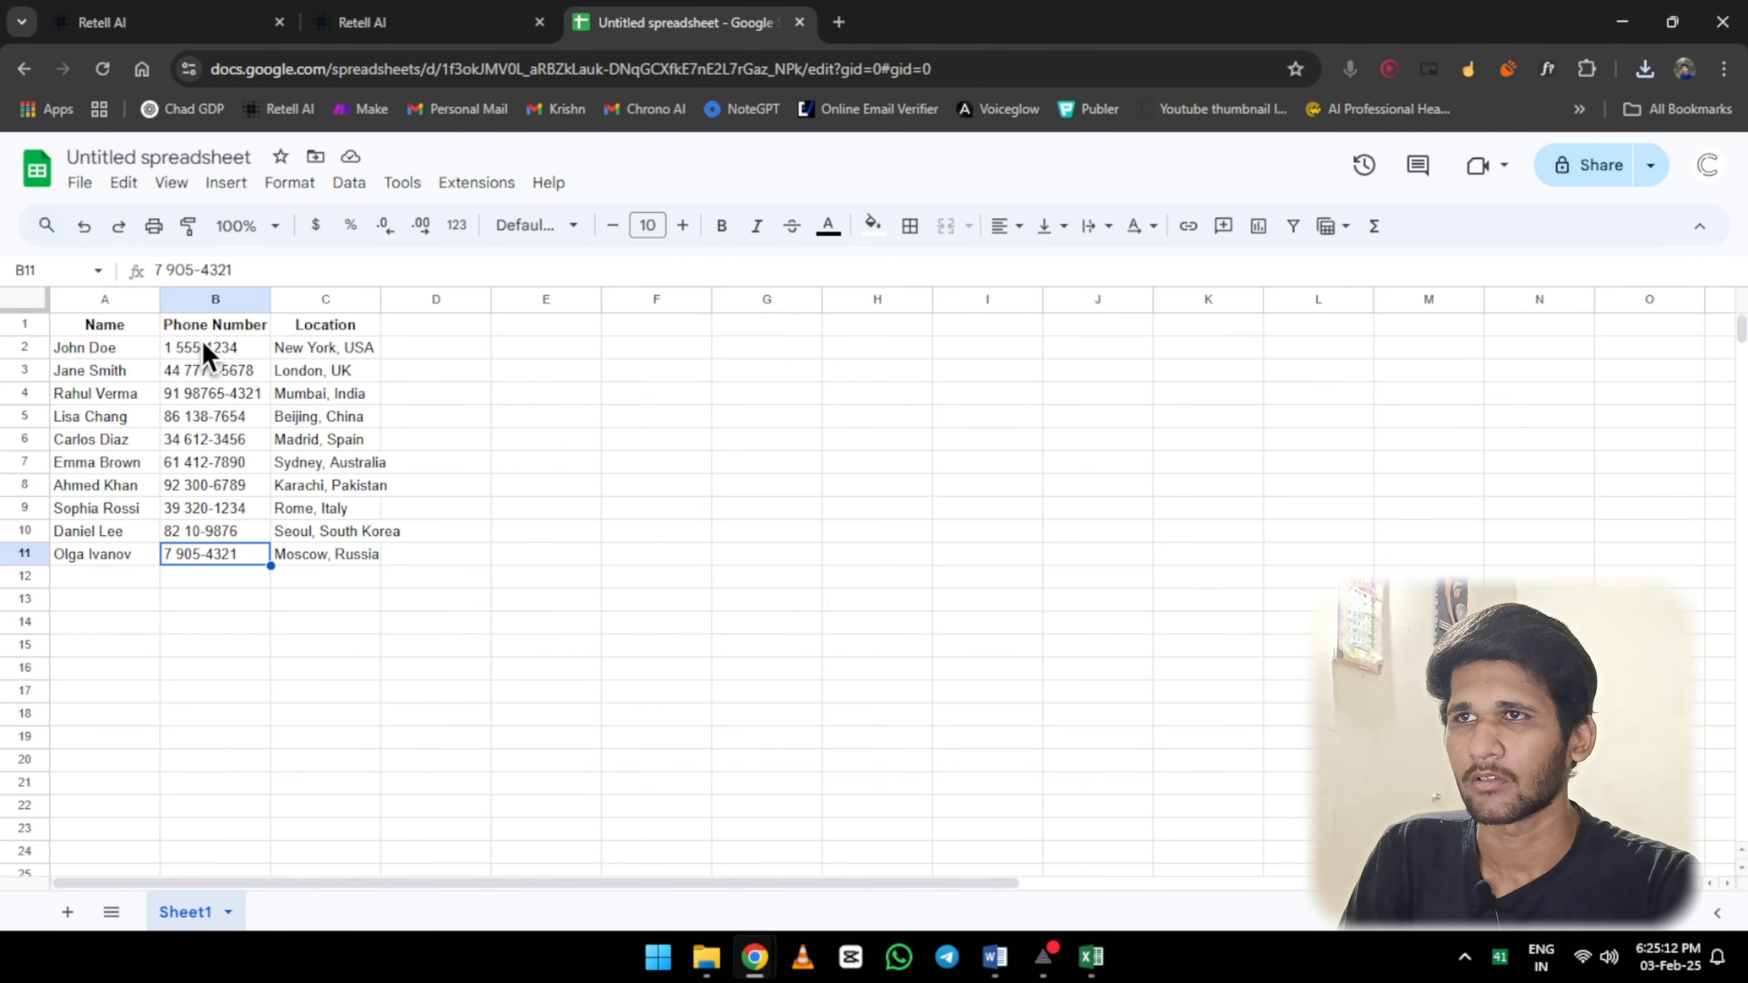
{"action": "left_click_drag", "start_coordinate": [204, 354], "coordinate": [206, 558]}
{"action": "key", "text": "ctrl+c"}
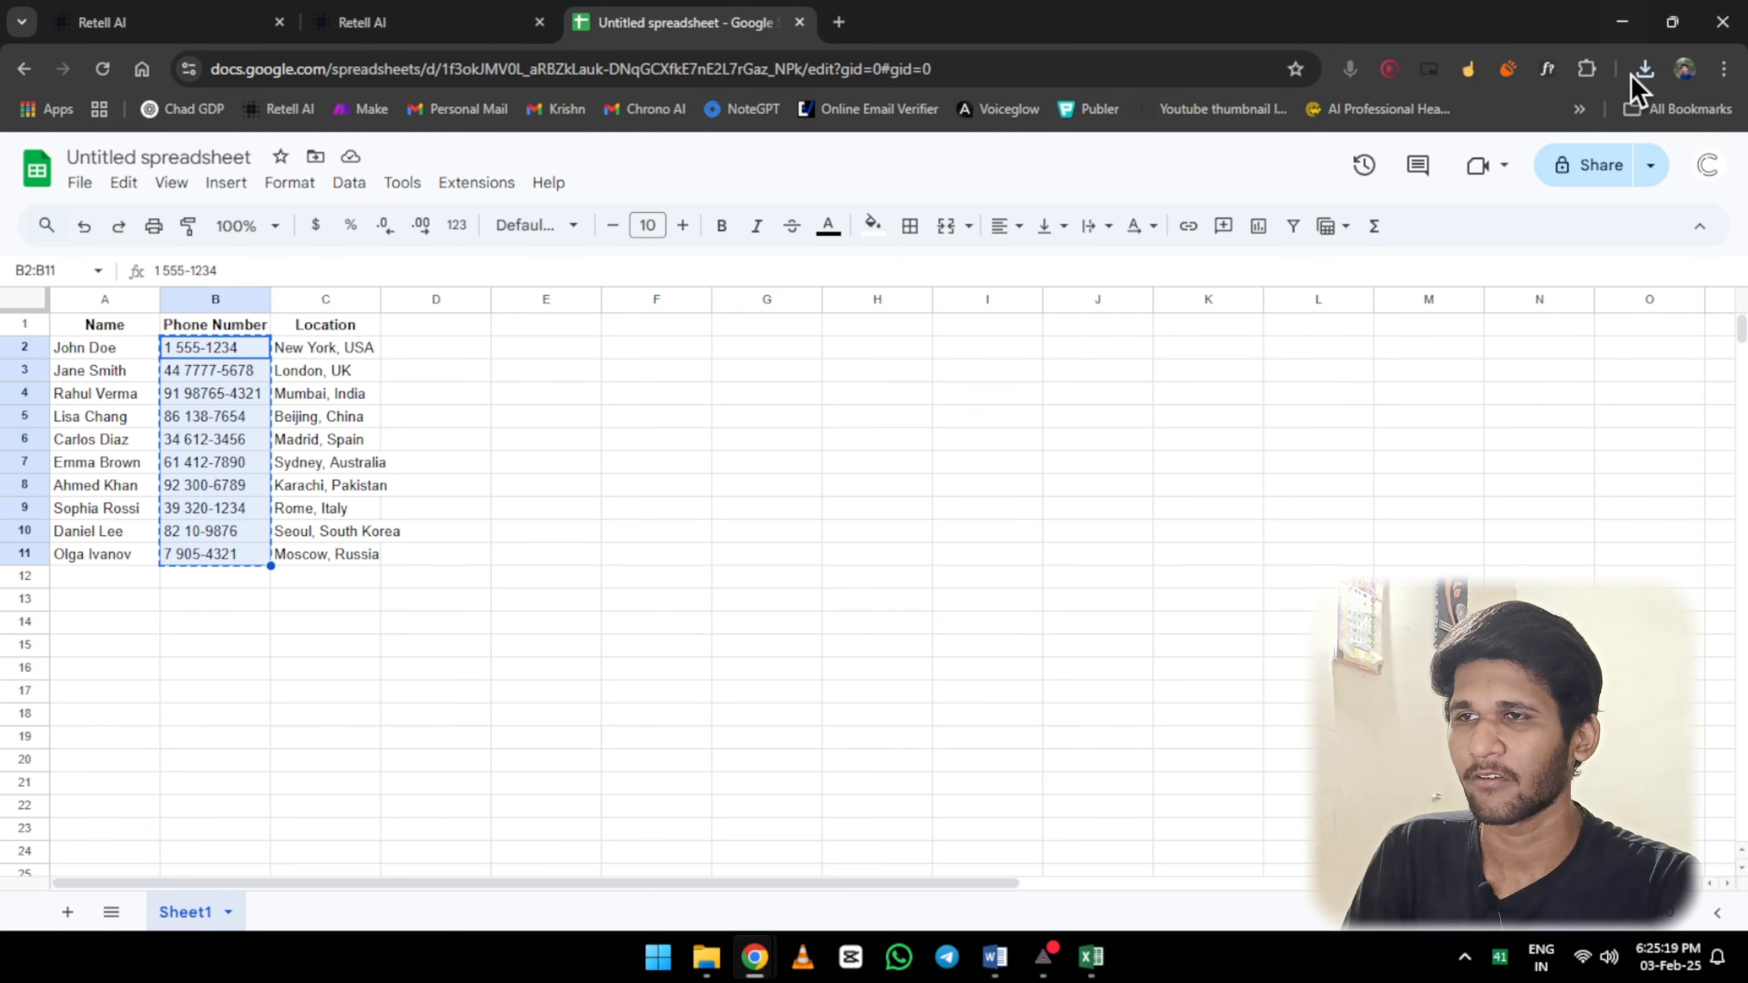
Switch to the recipients template in Excel and save template.csv, keeping the CSV format
{"action": "left_click", "coordinate": [1645, 69]}
{"action": "left_click", "coordinate": [1092, 957]}
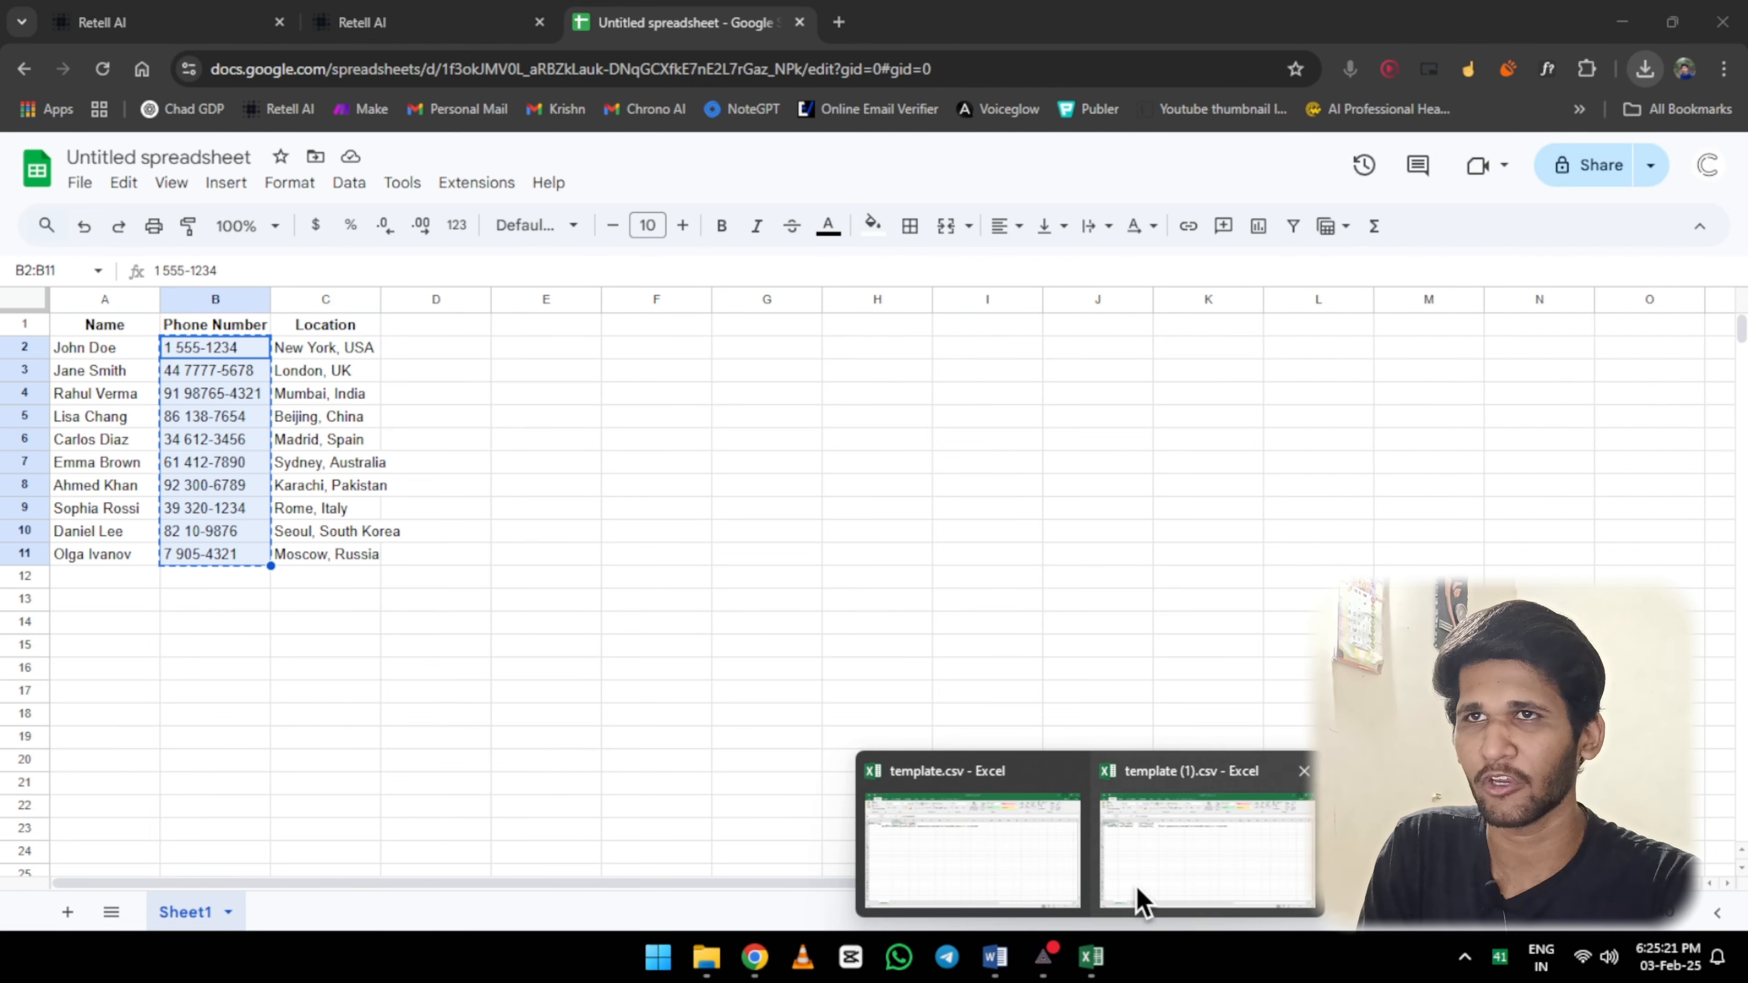
{"action": "left_click", "coordinate": [1139, 902]}
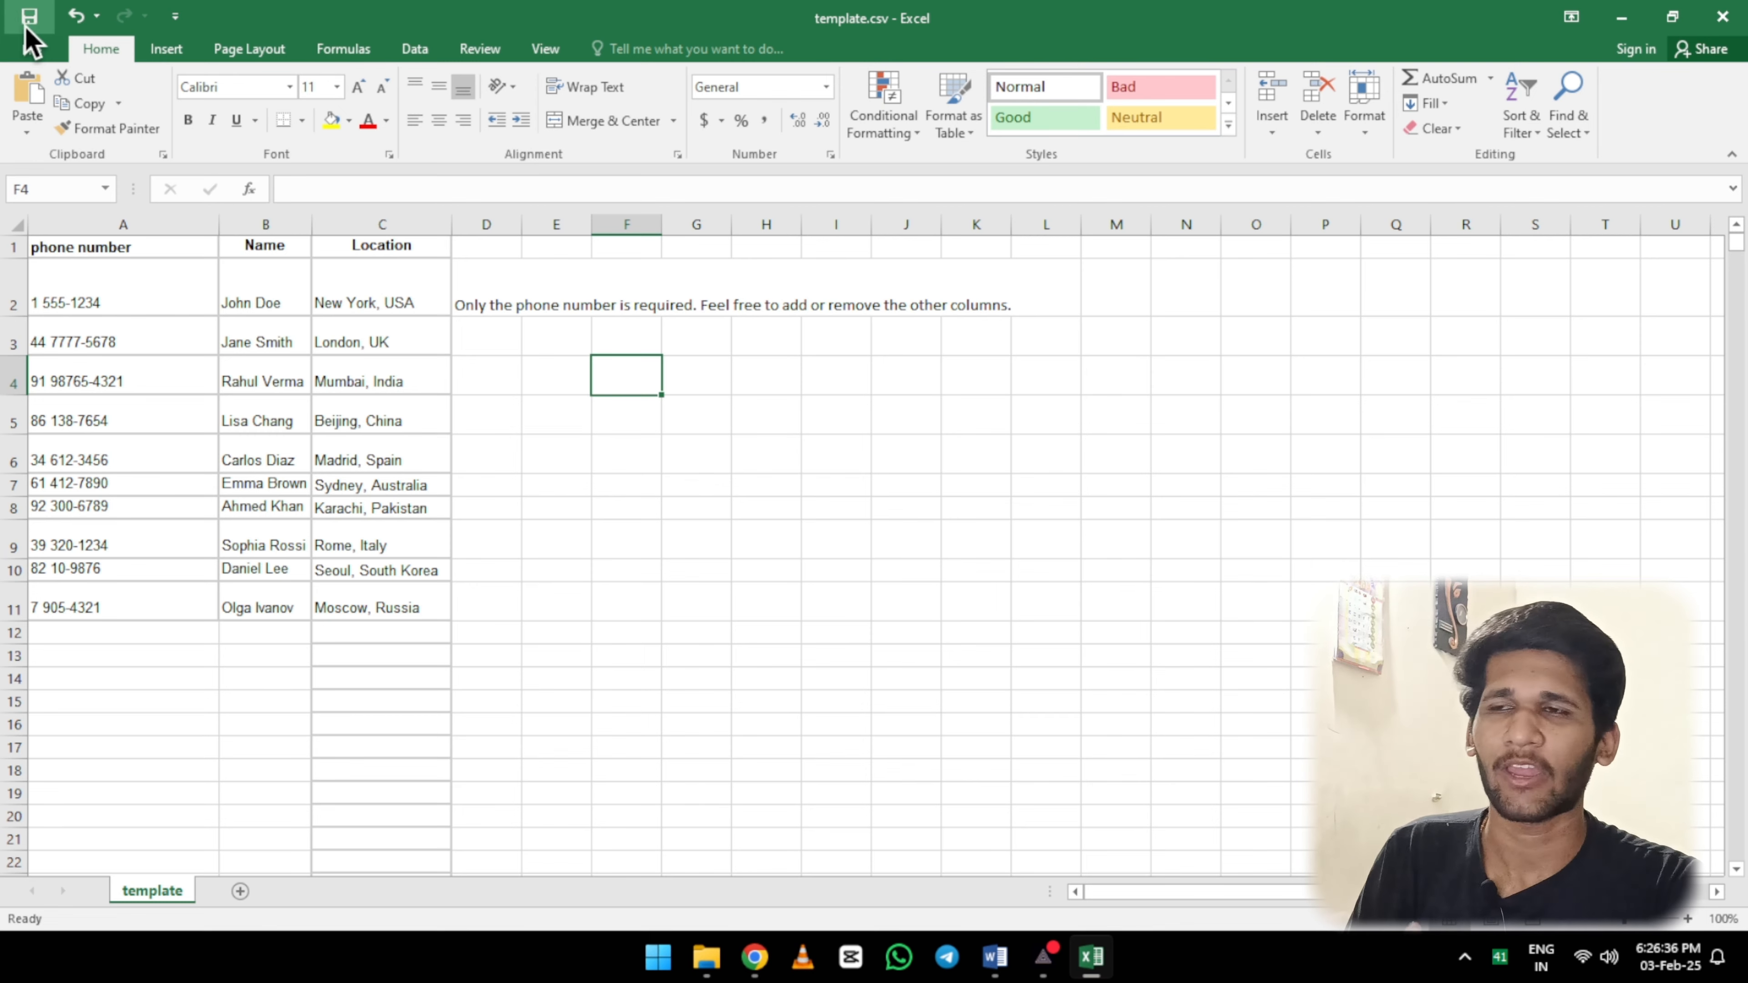
{"action": "key", "text": "ctrl+s"}
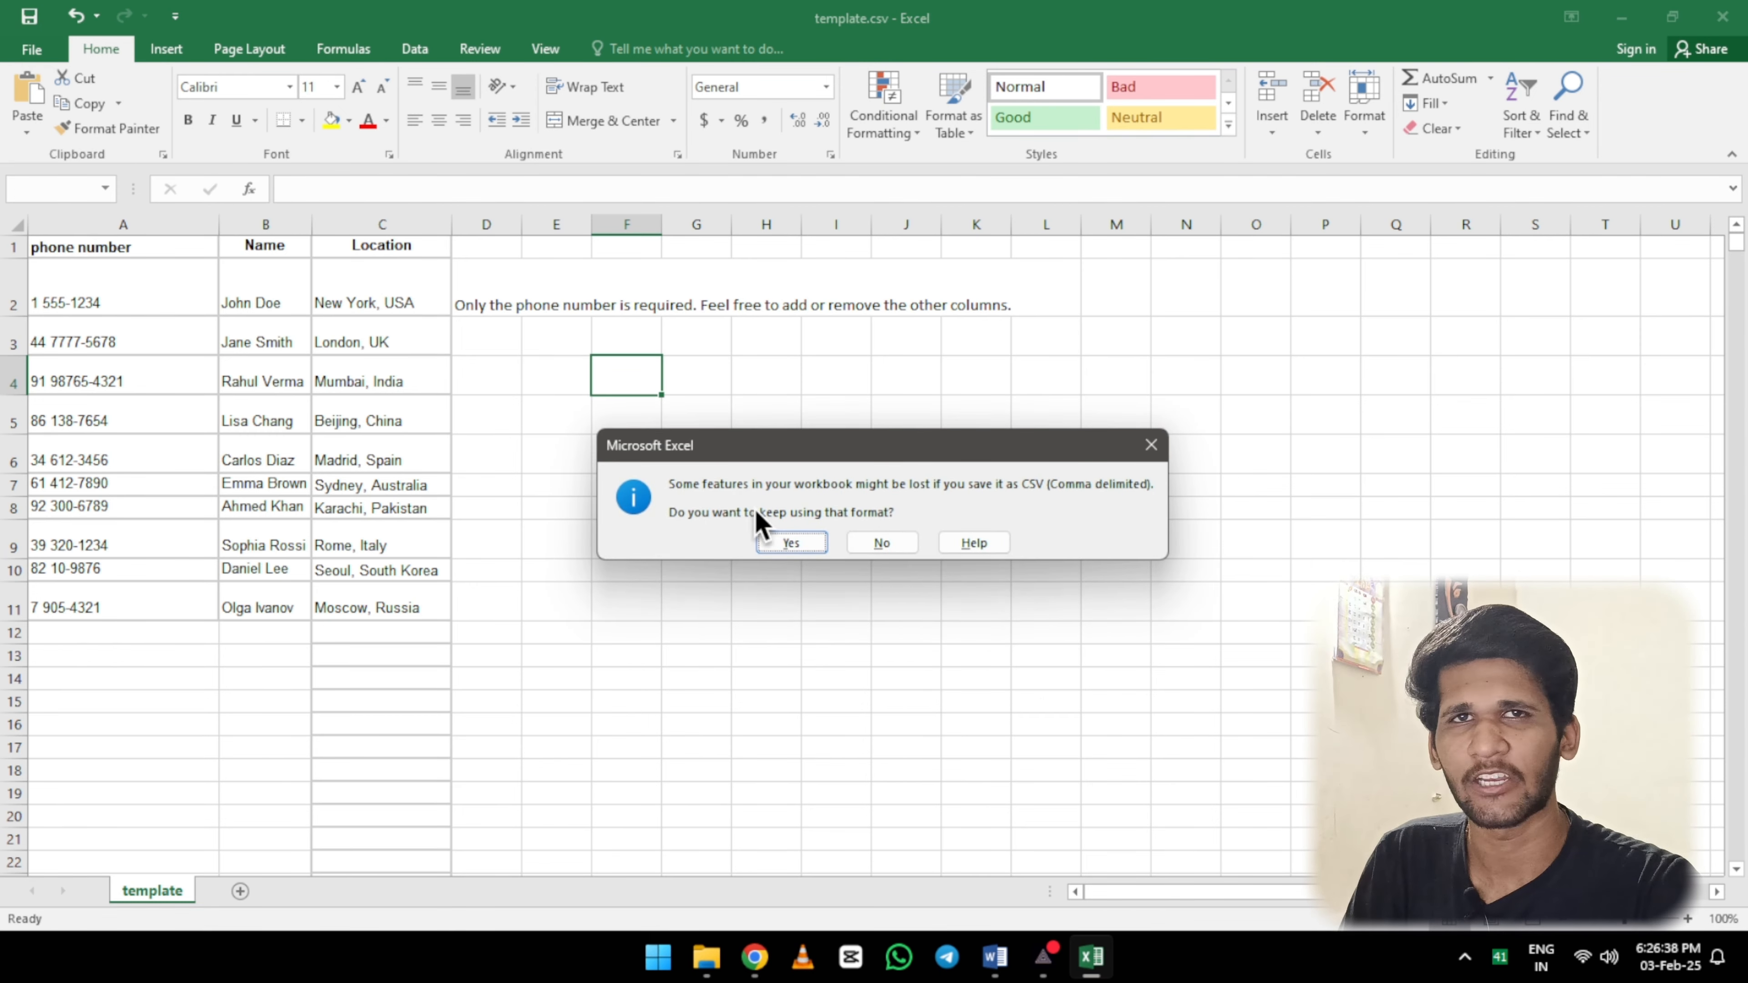
{"action": "left_click", "coordinate": [792, 544]}
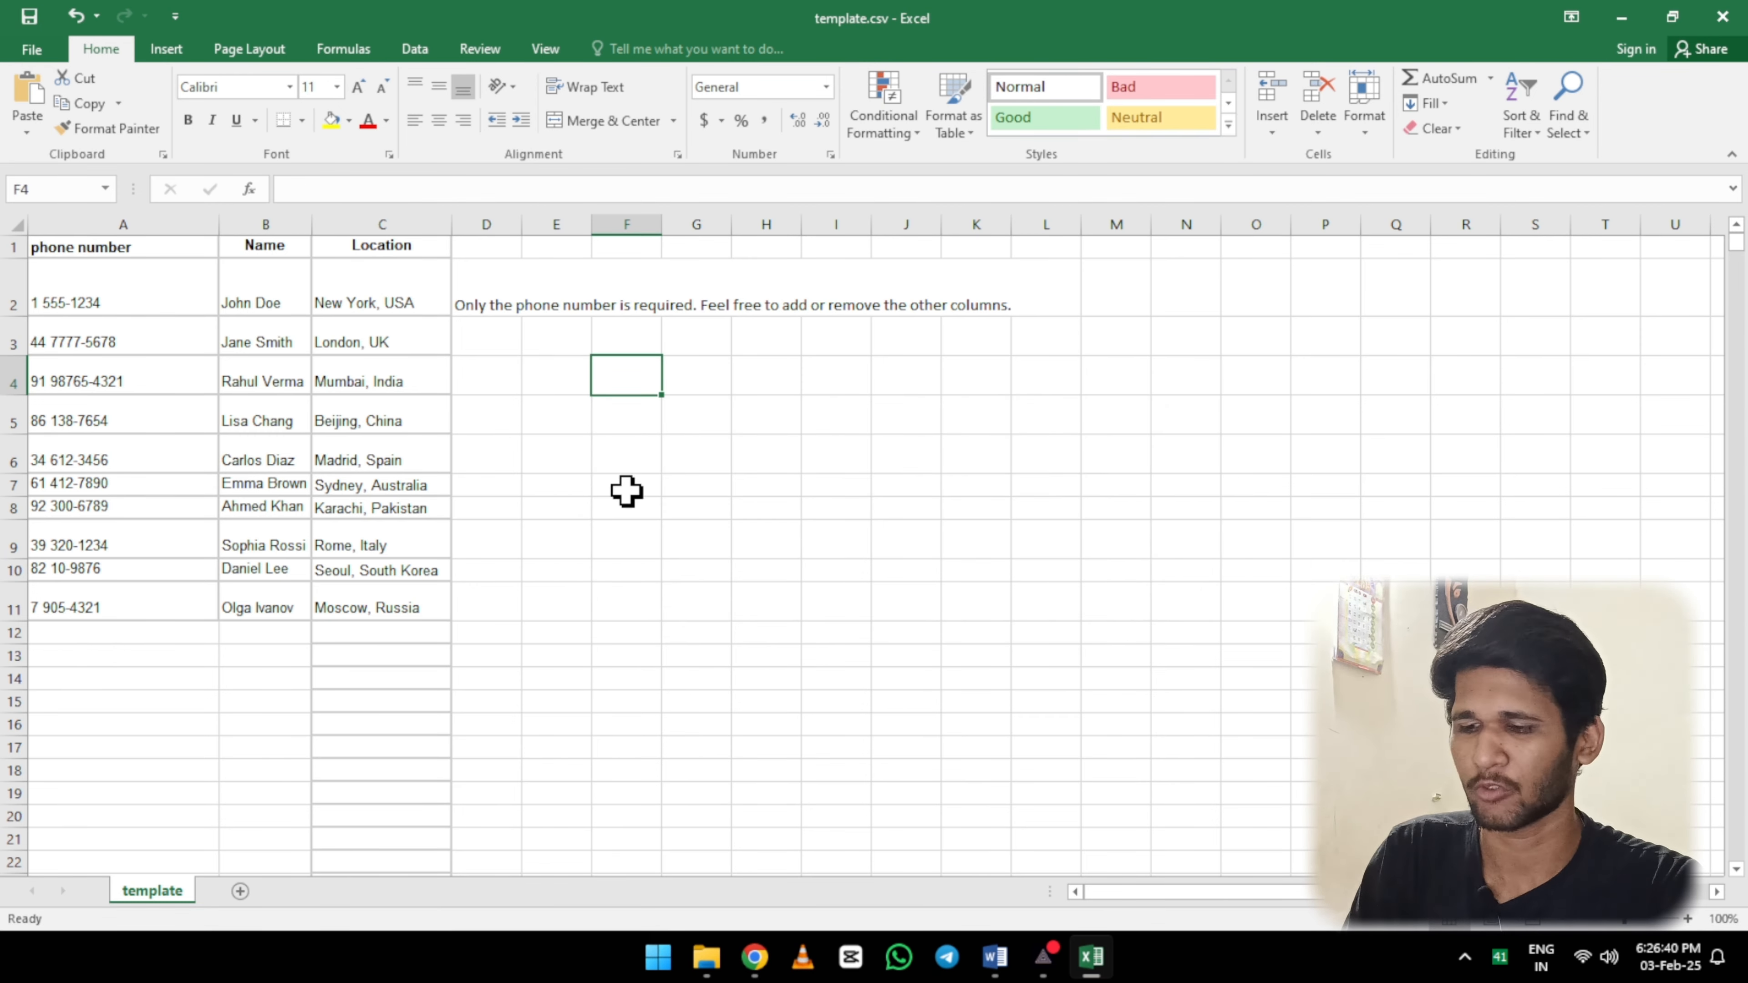
Save the recipients template in Excel, switch to Retell AI in Chrome and upload template.csv from Downloads as the batch call's recipients
{"action": "left_click", "coordinate": [38, 23]}
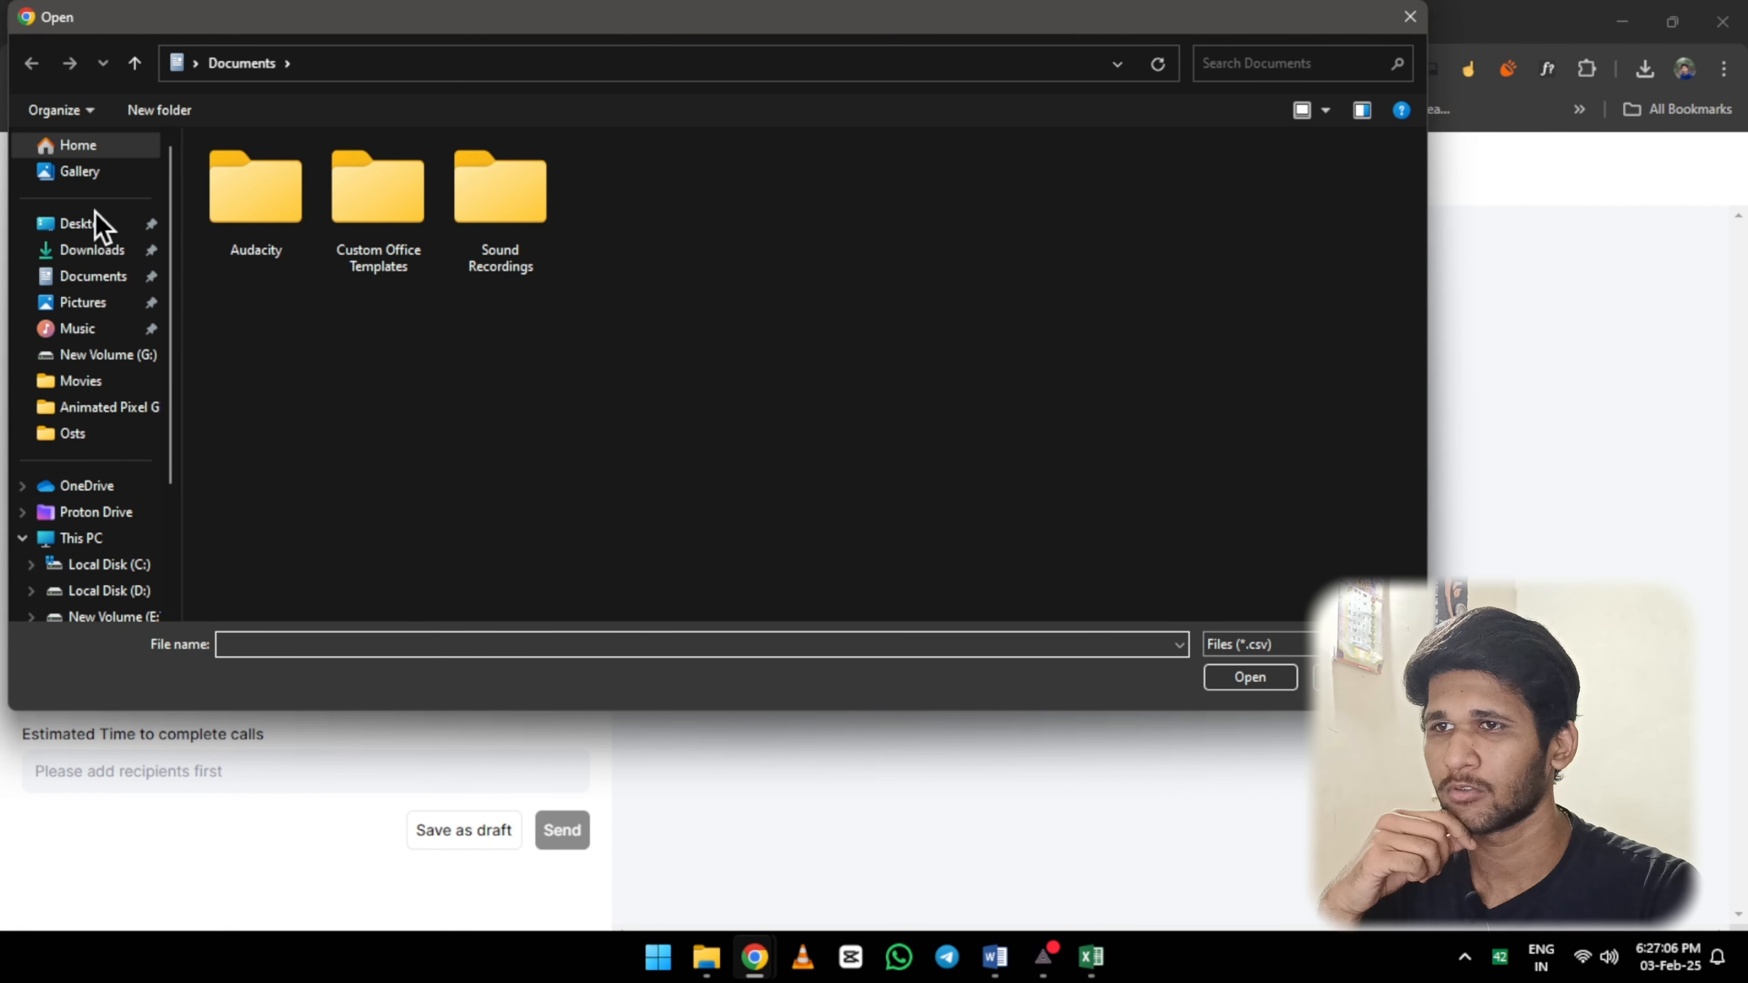
{"action": "left_click", "coordinate": [114, 252]}
{"action": "left_click", "coordinate": [255, 228]}
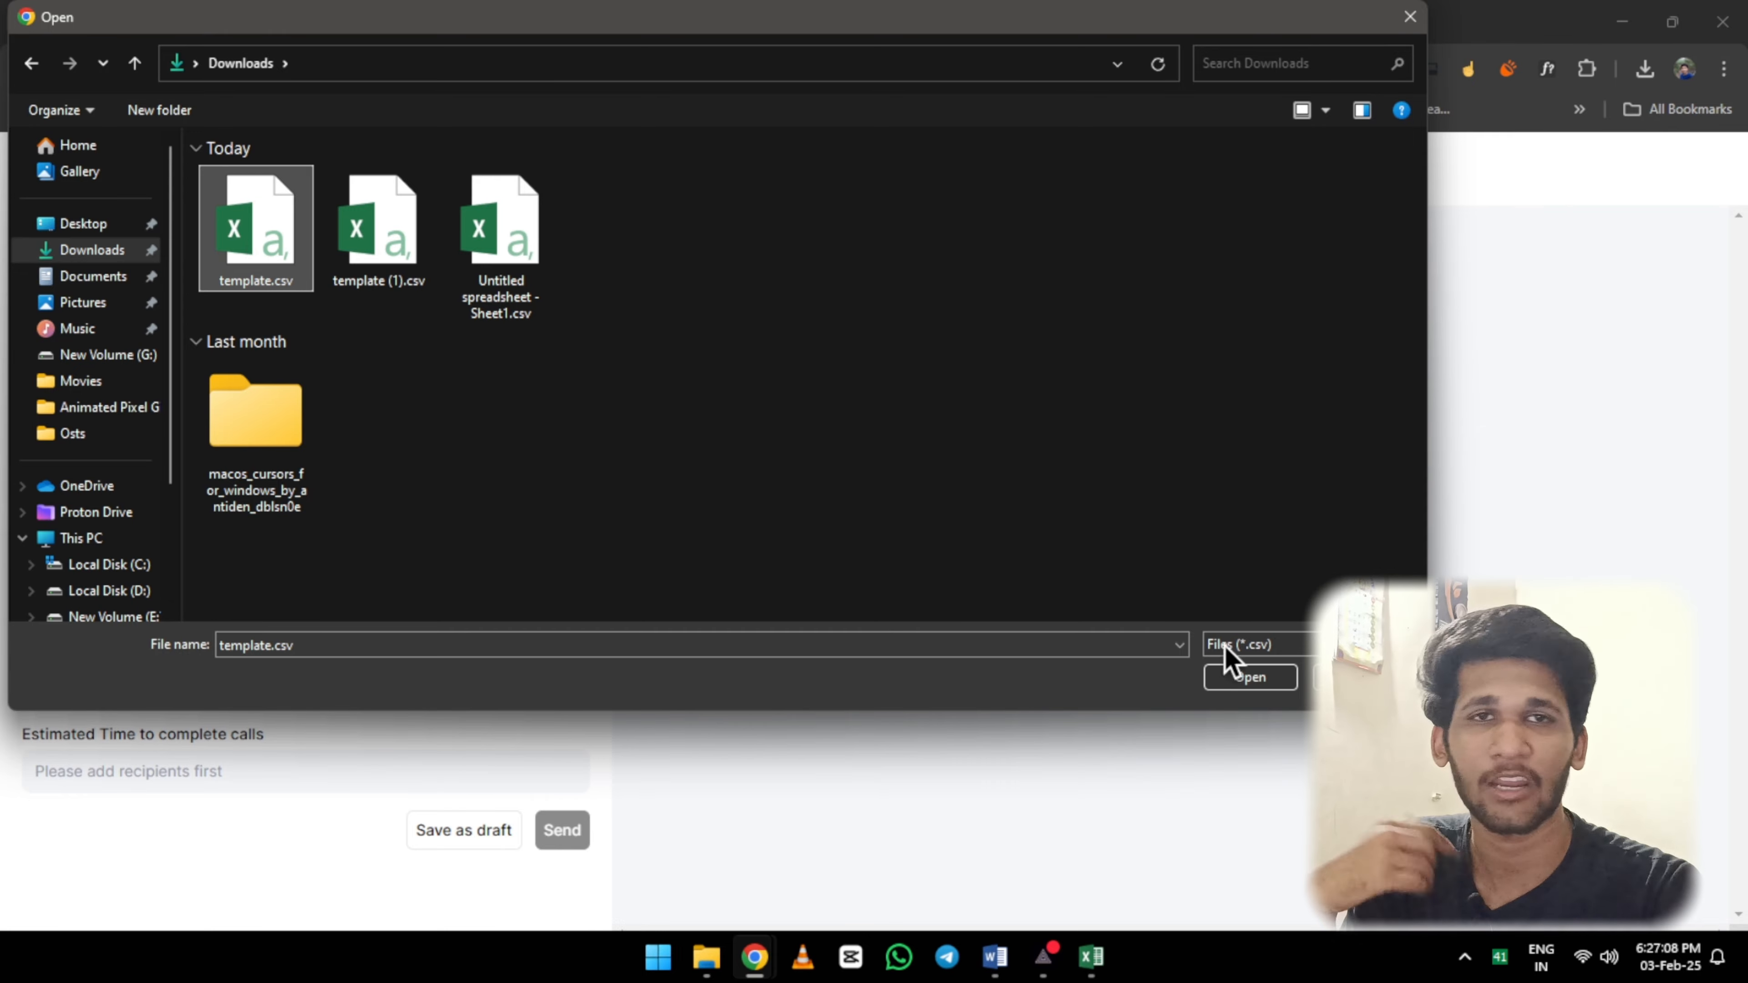
{"action": "left_click", "coordinate": [1252, 681]}
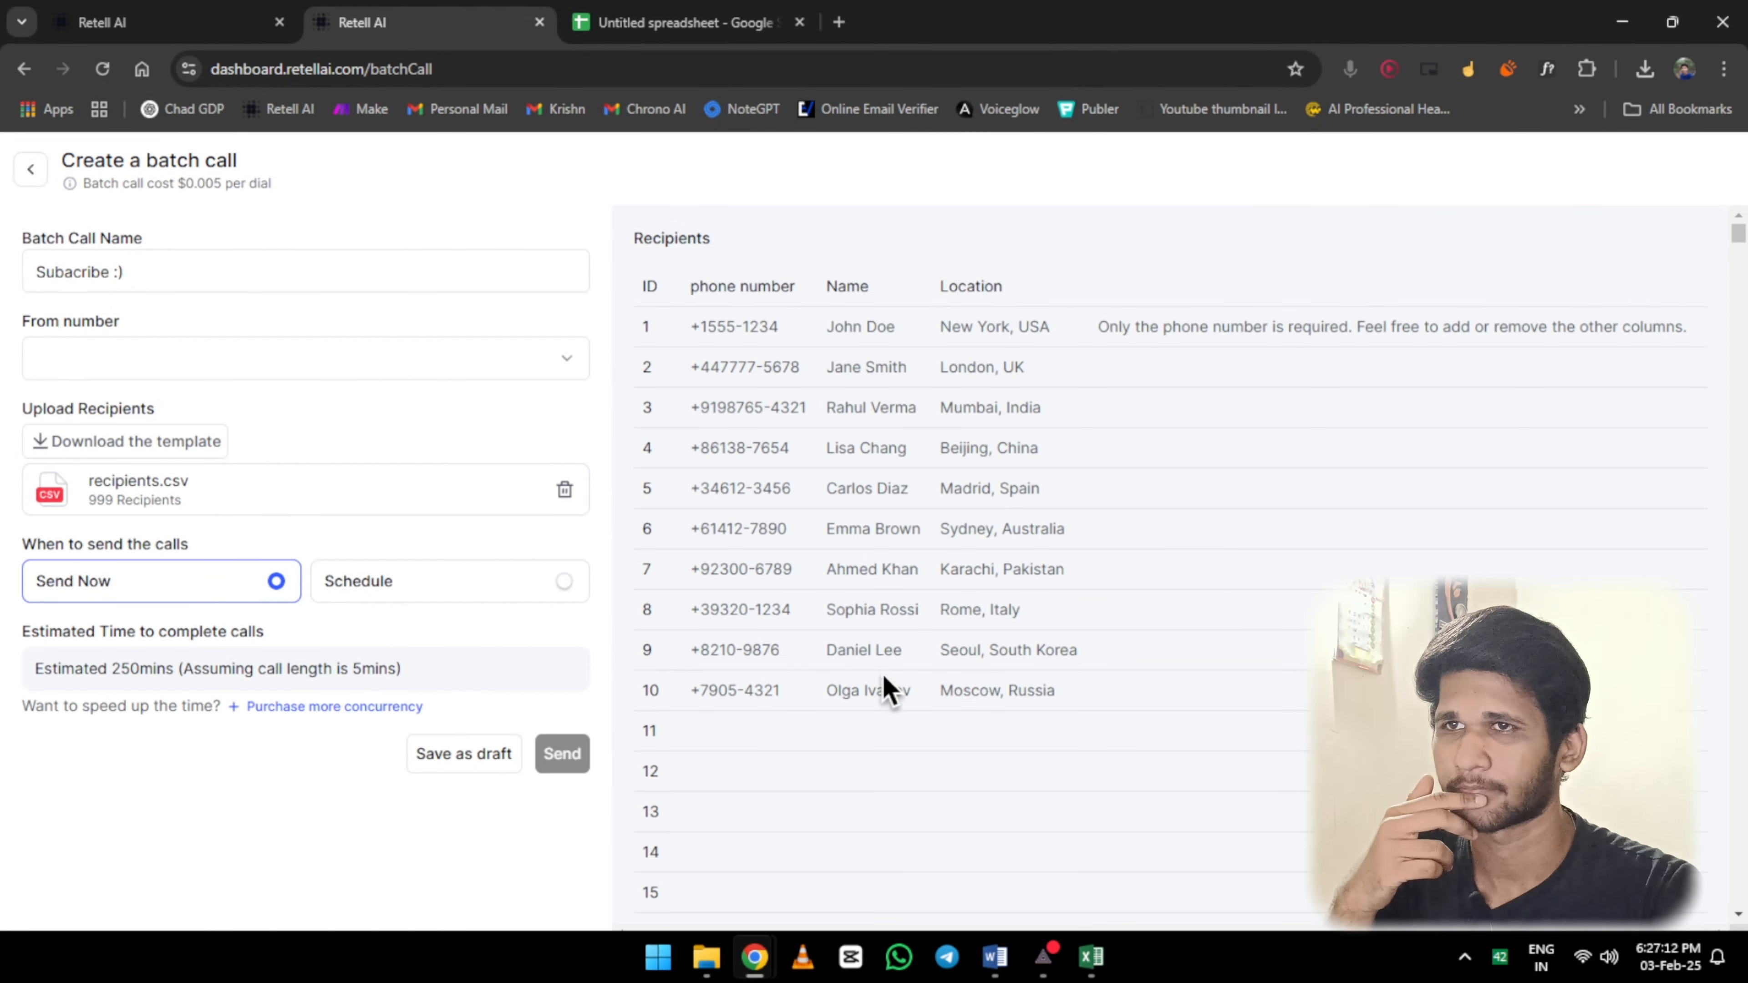
Look through the uploaded recipients list and check the choices for the From number
{"action": "scroll", "coordinate": [849, 716], "scroll_direction": "down", "scroll_amount": 5}
{"action": "scroll", "coordinate": [852, 720], "scroll_direction": "down", "scroll_amount": 15}
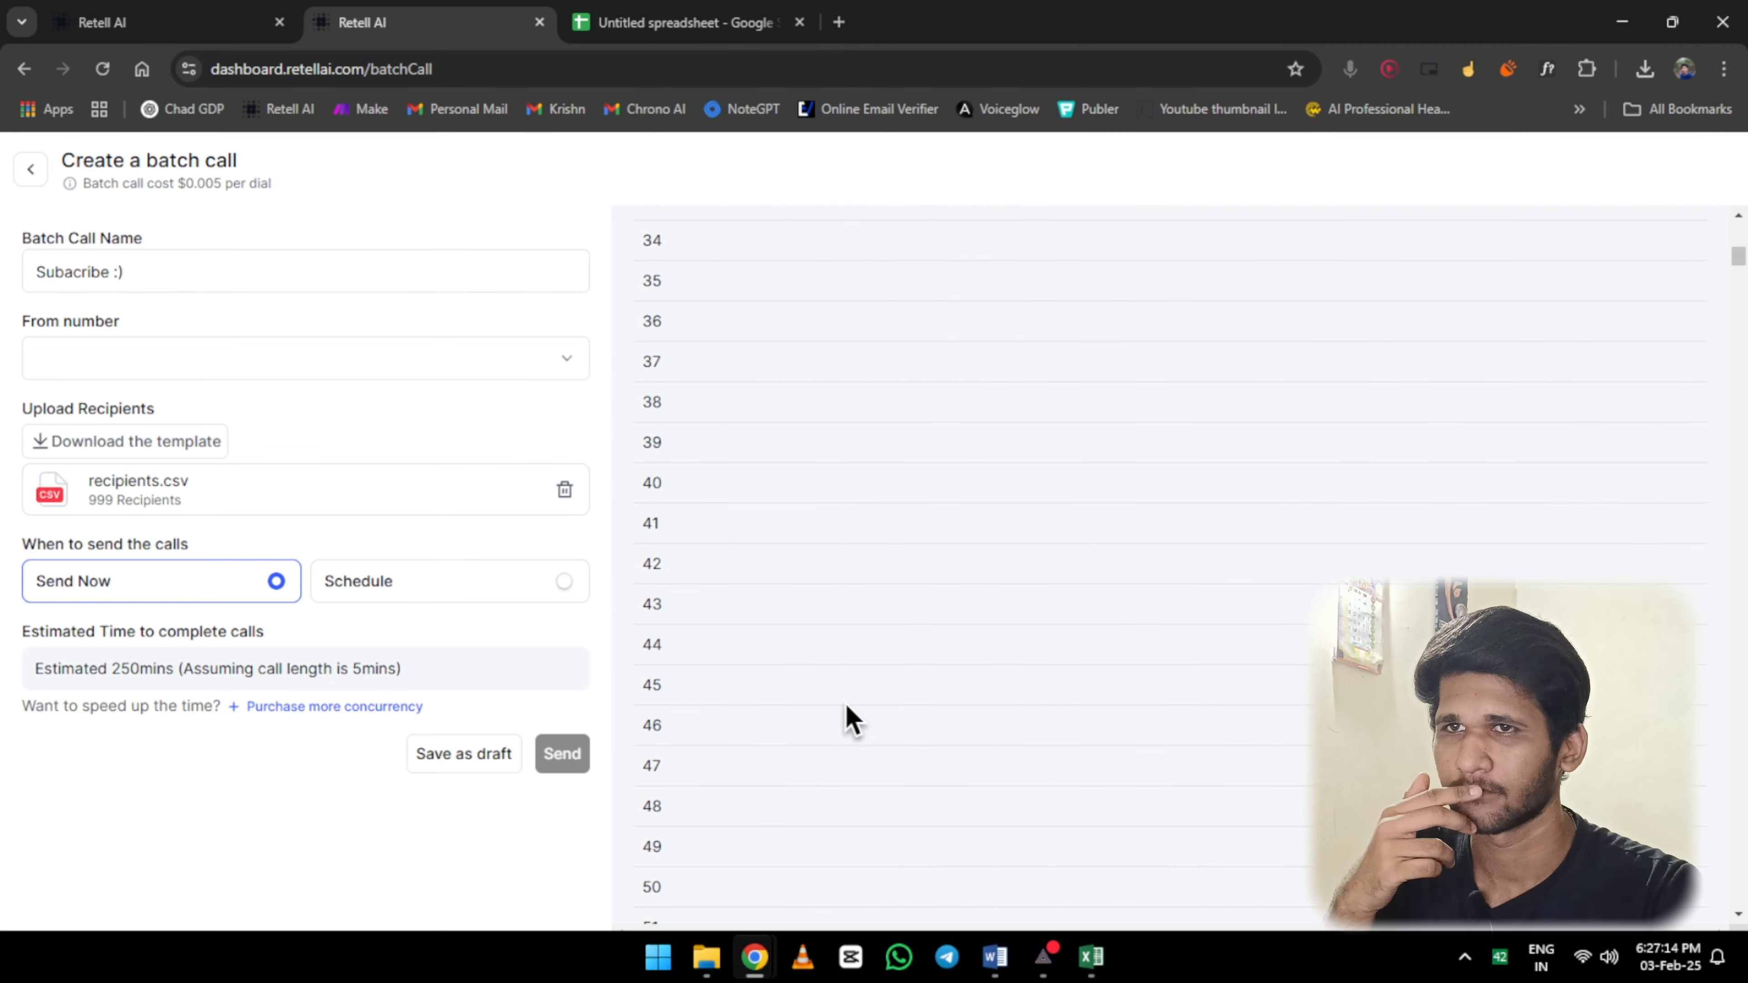
{"action": "scroll", "coordinate": [852, 720], "scroll_direction": "up", "scroll_amount": 20}
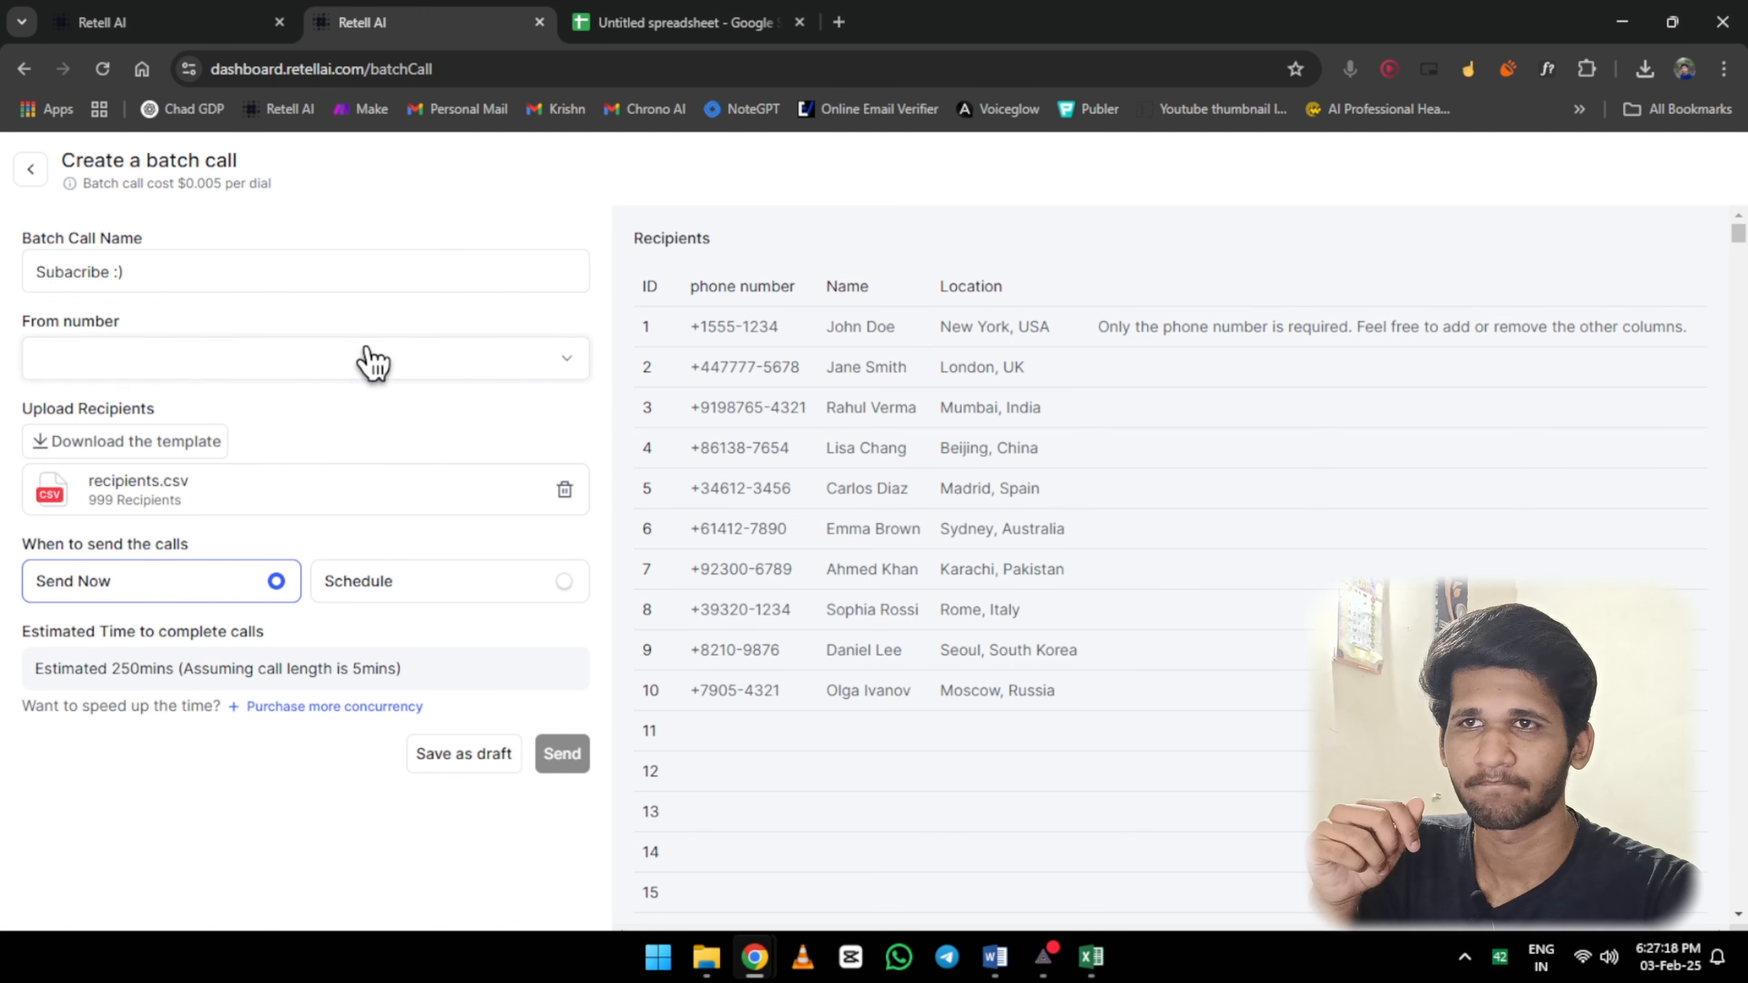
{"action": "left_click", "coordinate": [348, 351]}
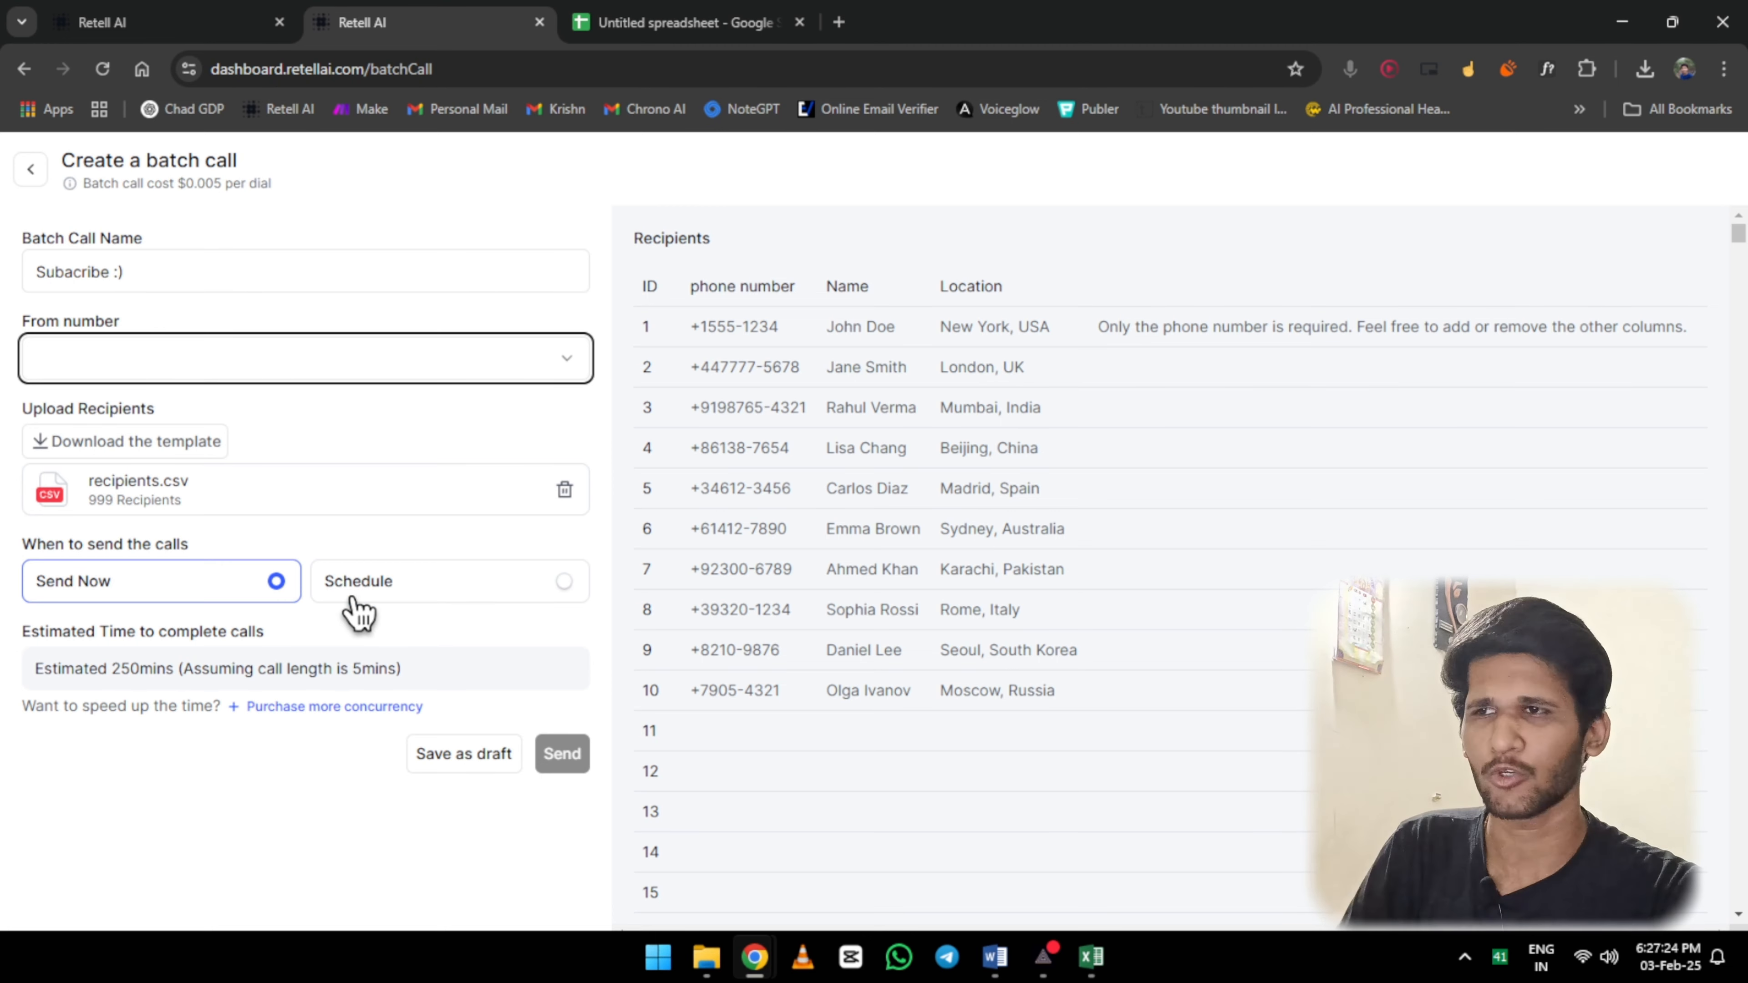
Set the sending time to Schedule and examine its date and time zone options, keeping Asia/Calcutta
{"action": "left_click", "coordinate": [356, 610]}
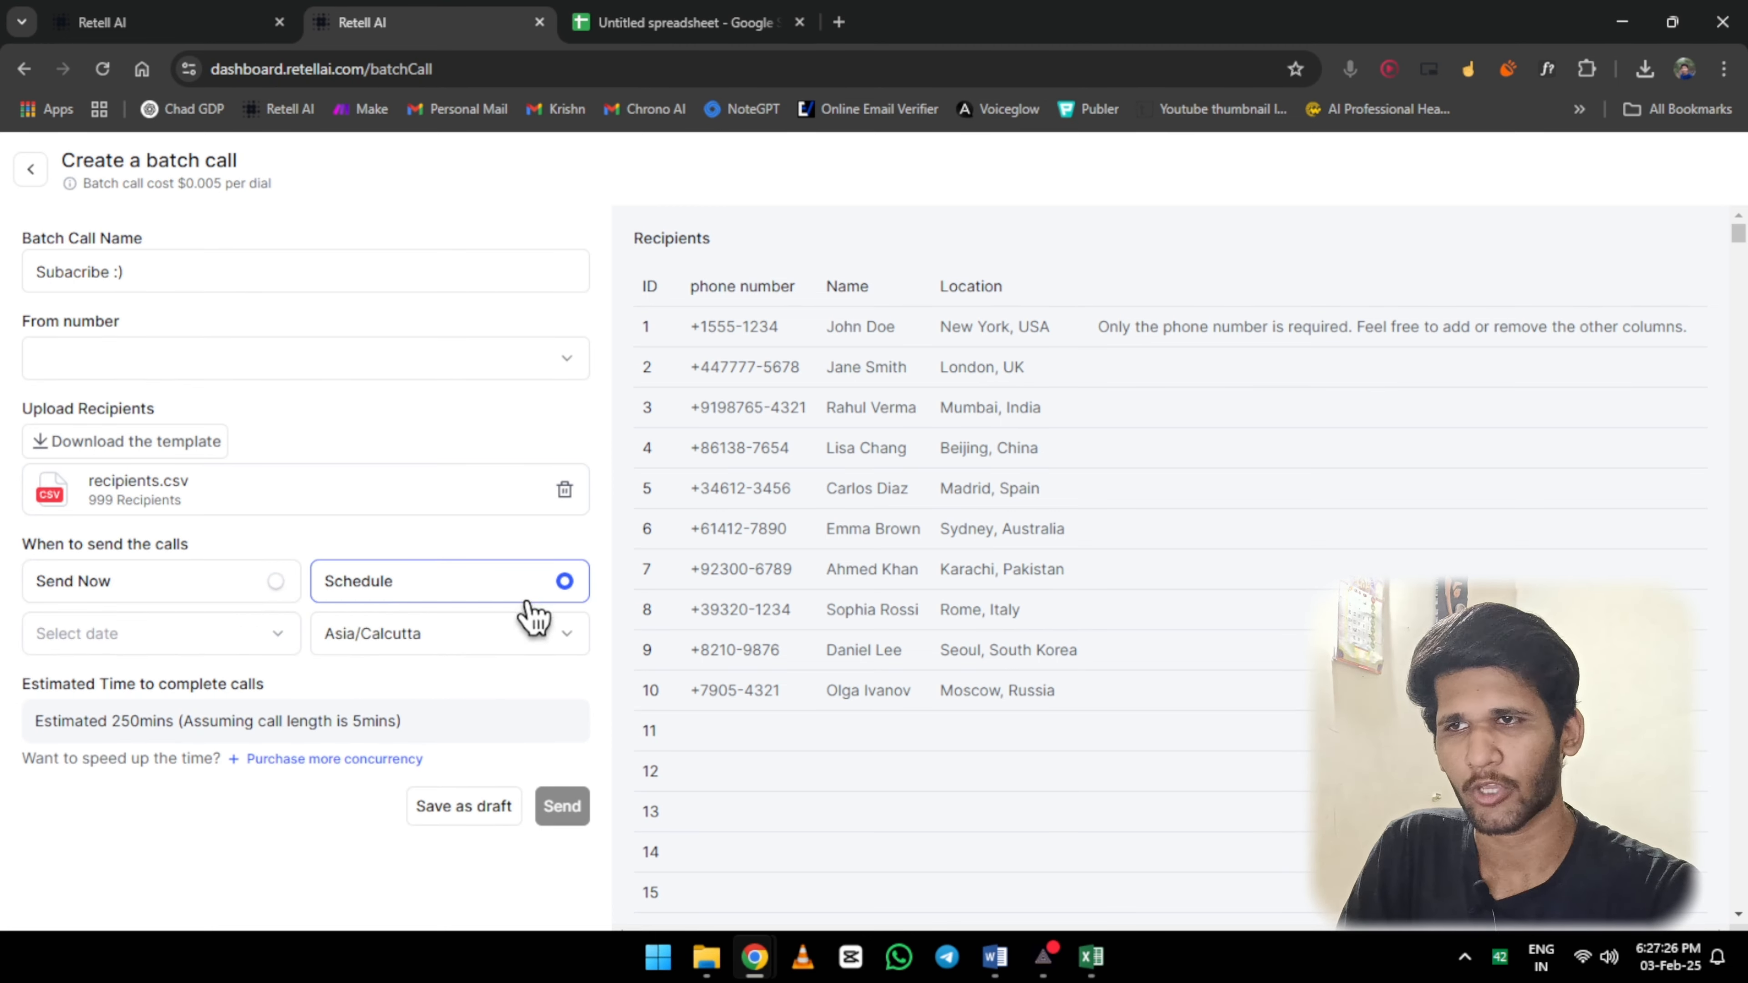
{"action": "left_click", "coordinate": [452, 626]}
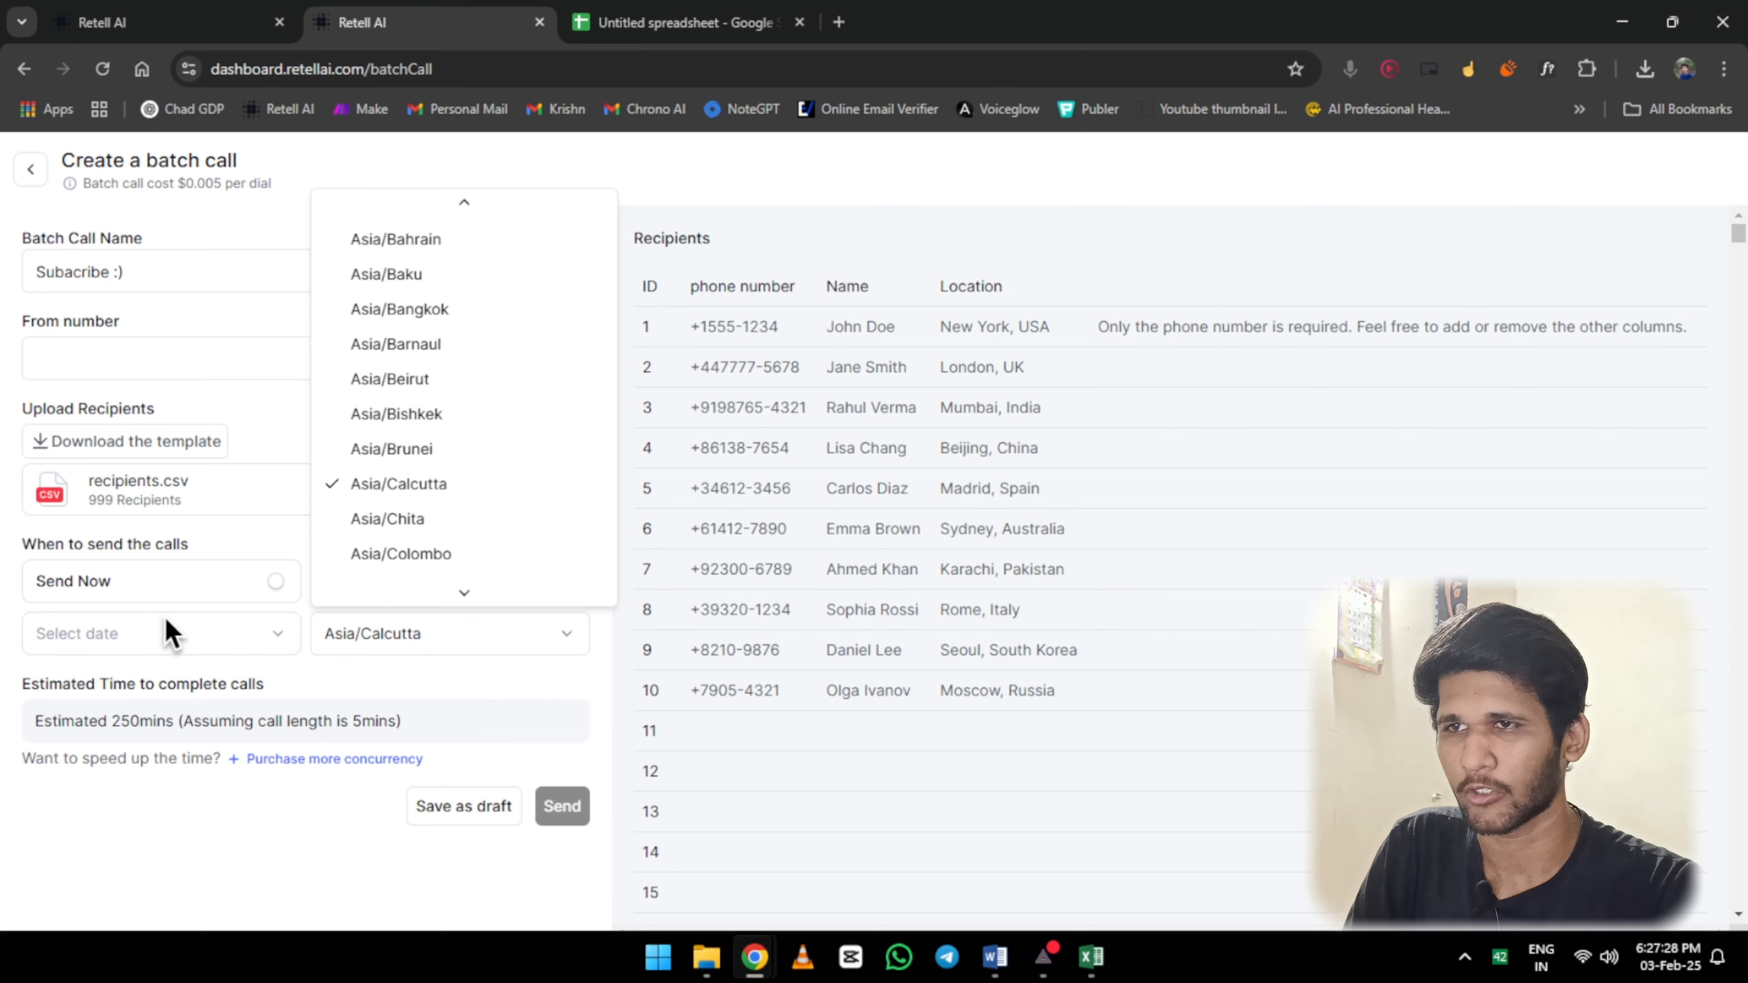
{"action": "left_click", "coordinate": [245, 640]}
{"action": "left_click", "coordinate": [245, 641]}
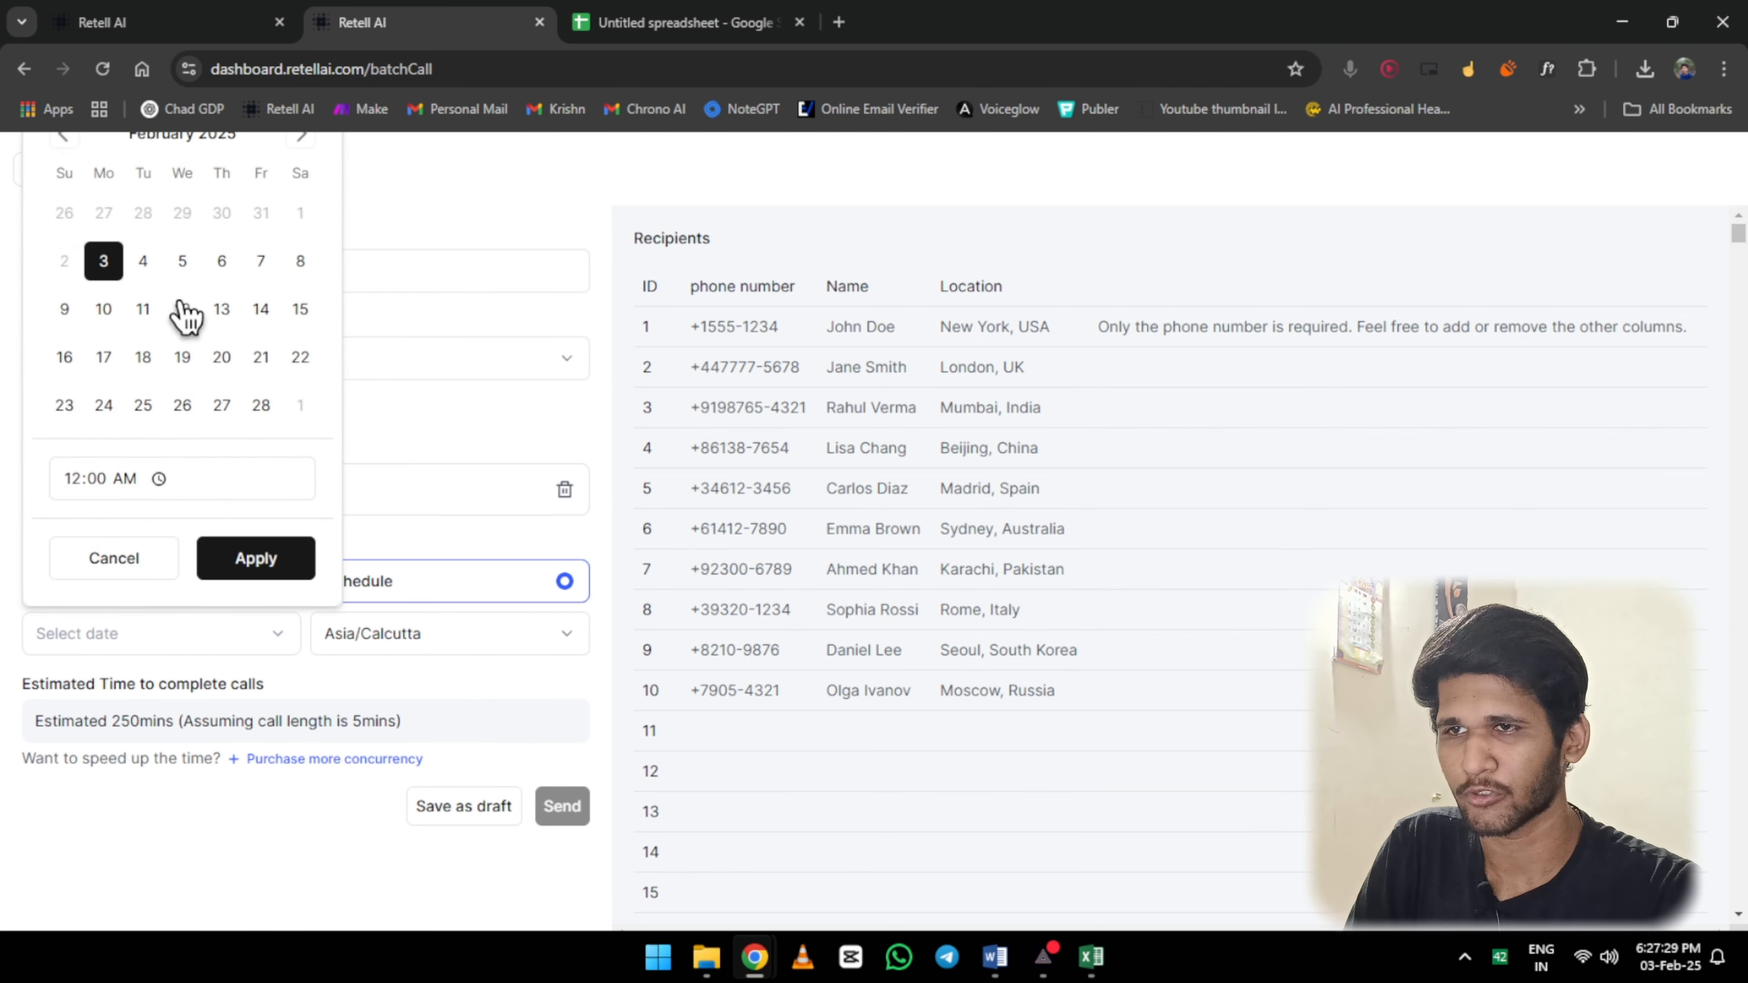
{"action": "left_click", "coordinate": [554, 644]}
{"action": "left_click", "coordinate": [563, 645]}
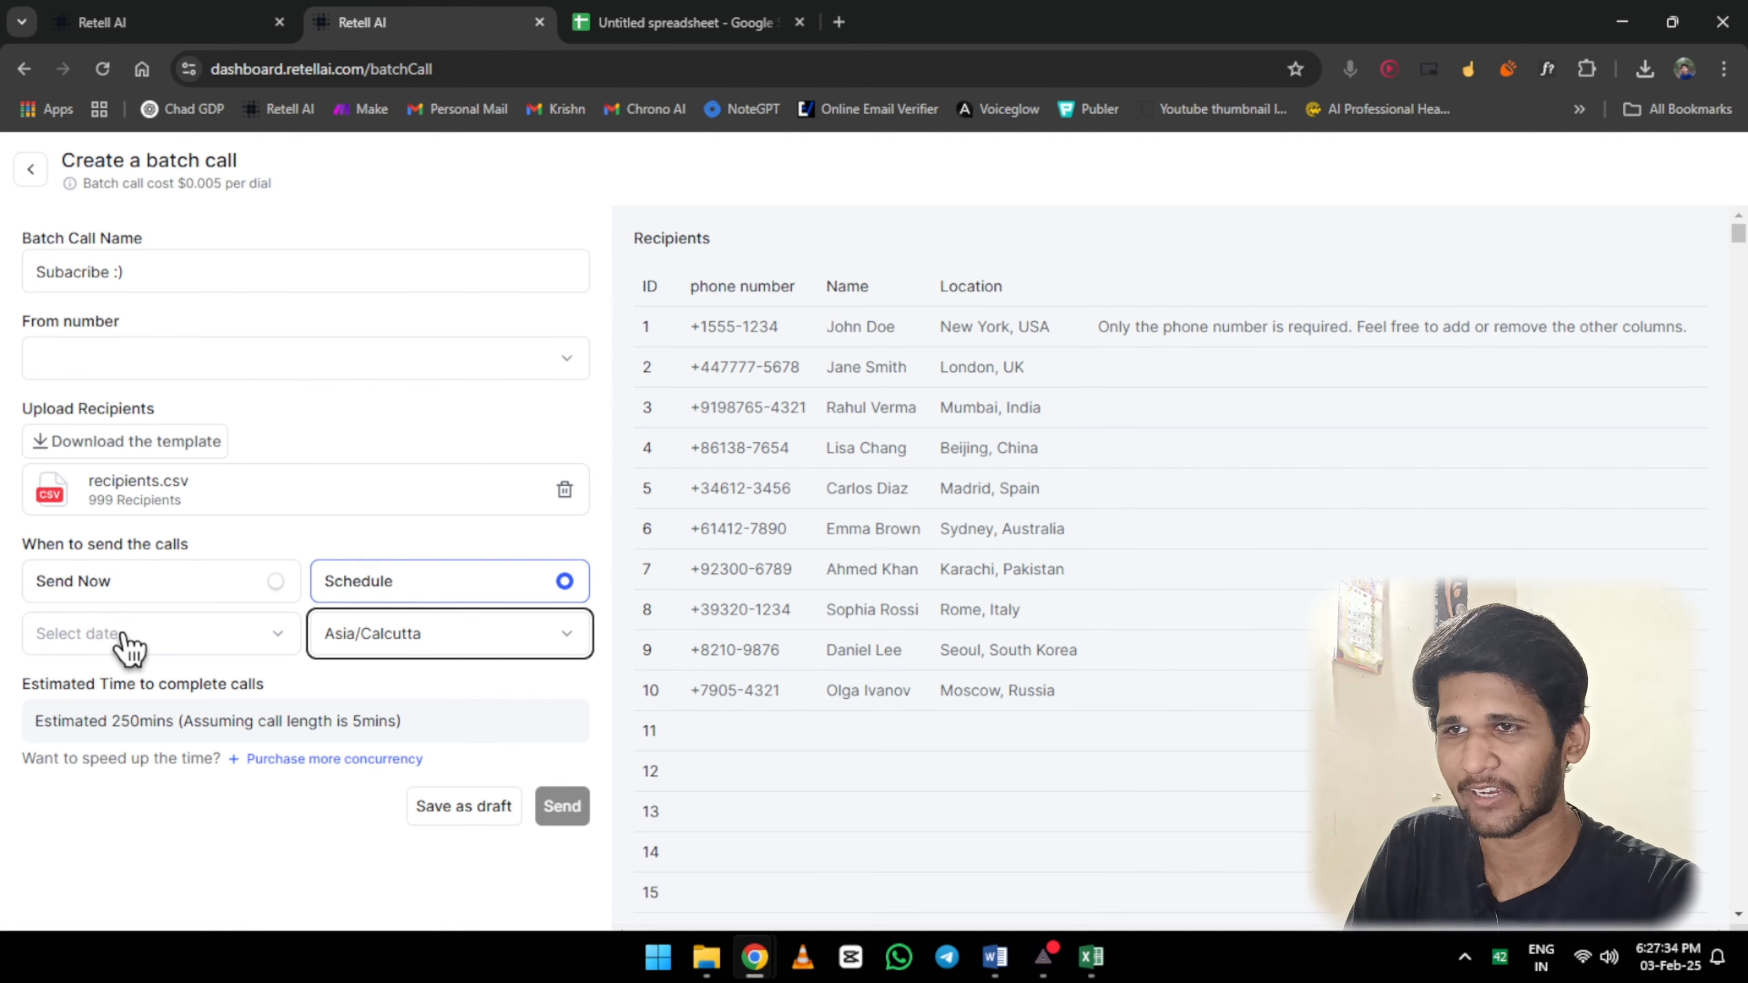
Highlight the Estimated Time to complete calls heading and the estimate beneath it to read them
{"action": "left_click", "coordinate": [24, 690]}
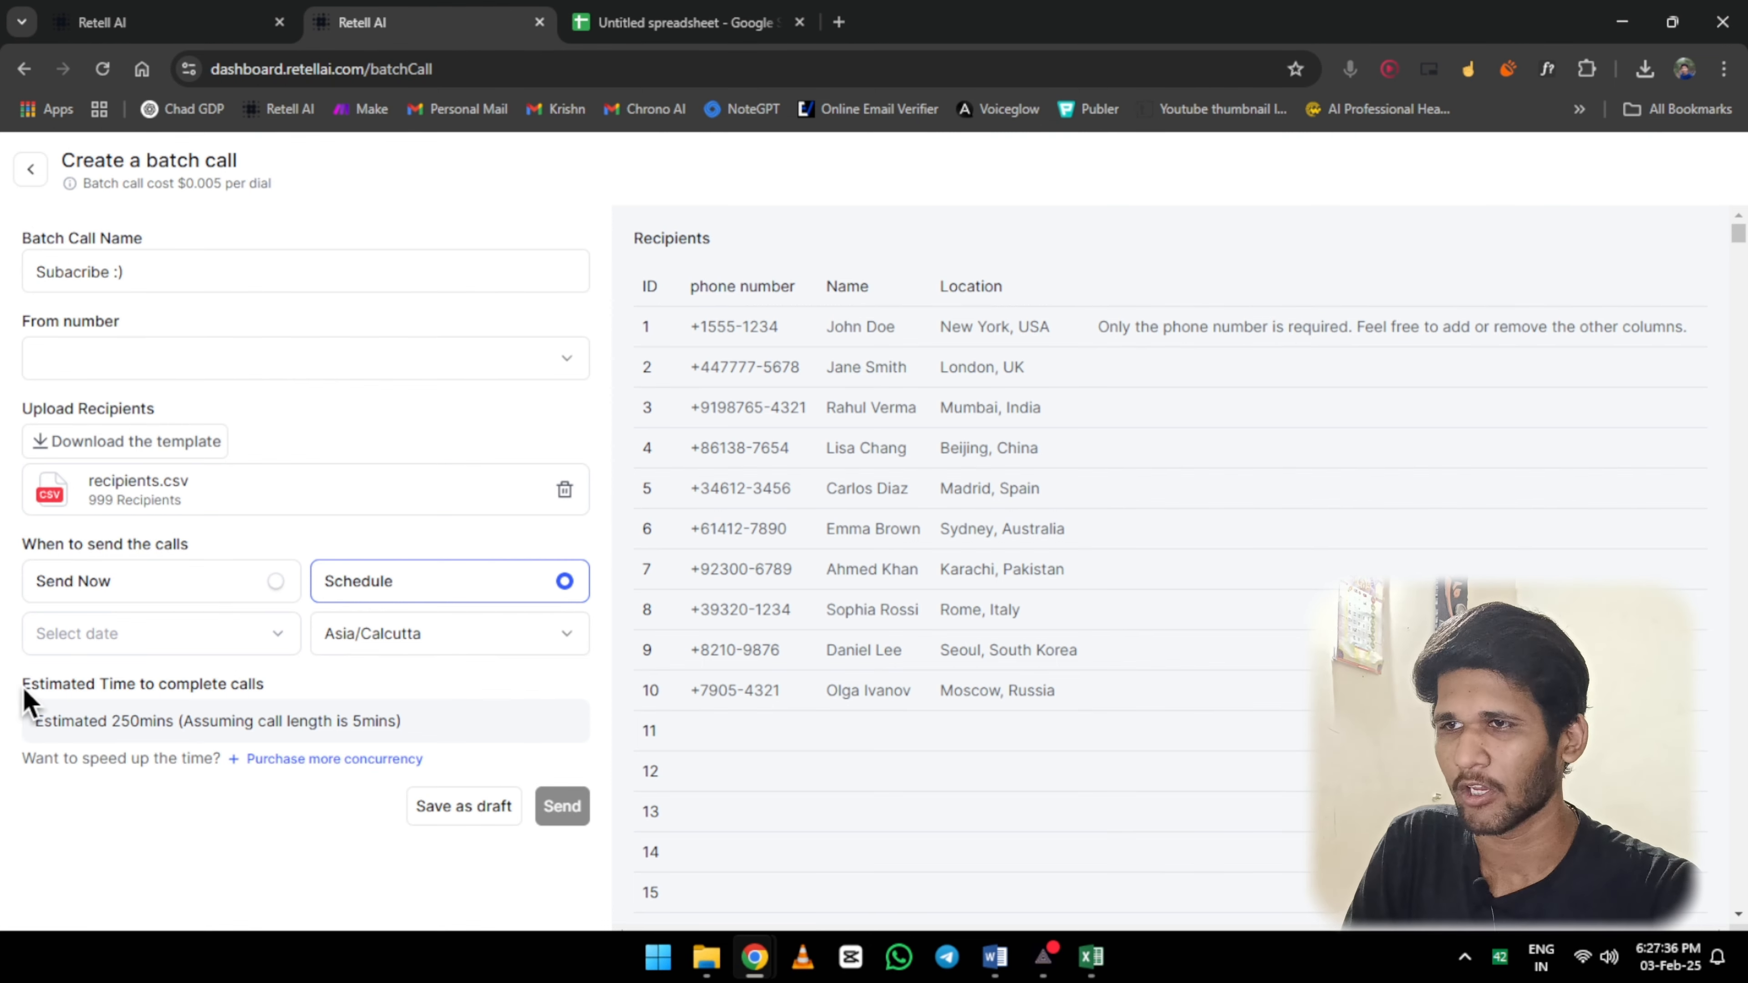
{"action": "left_click_drag", "start_coordinate": [24, 687], "coordinate": [314, 685]}
{"action": "left_click", "coordinate": [314, 686]}
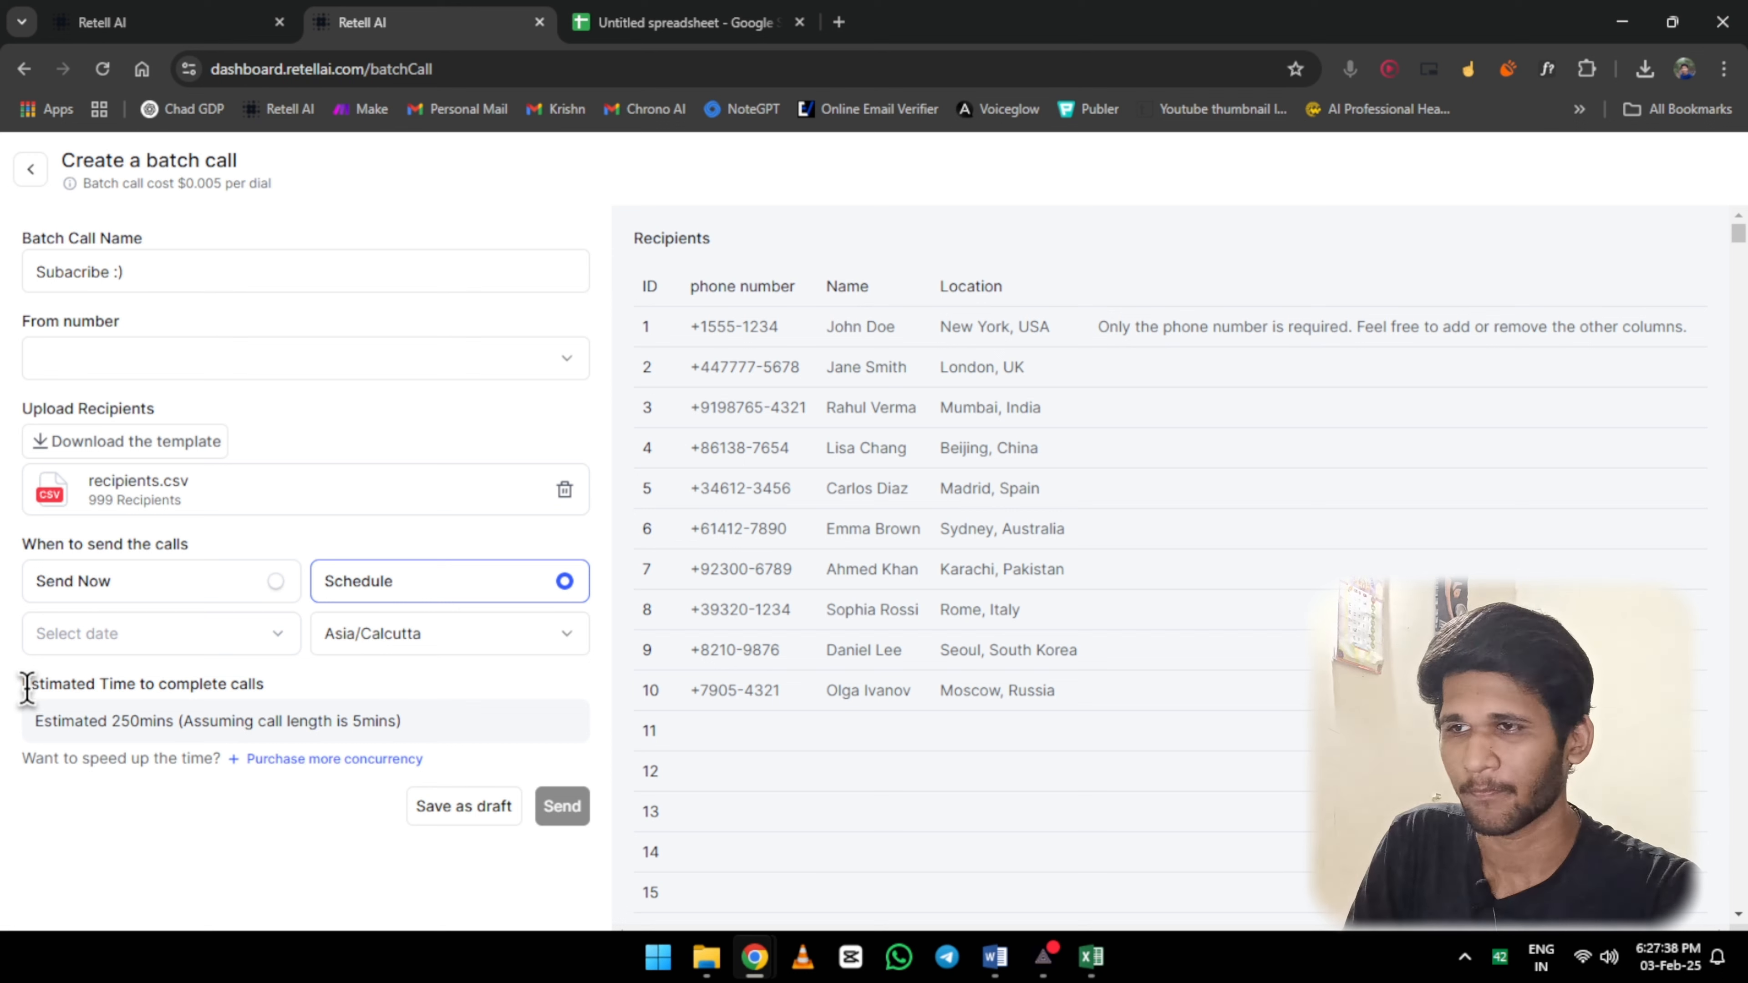
{"action": "left_click_drag", "start_coordinate": [24, 689], "coordinate": [385, 697]}
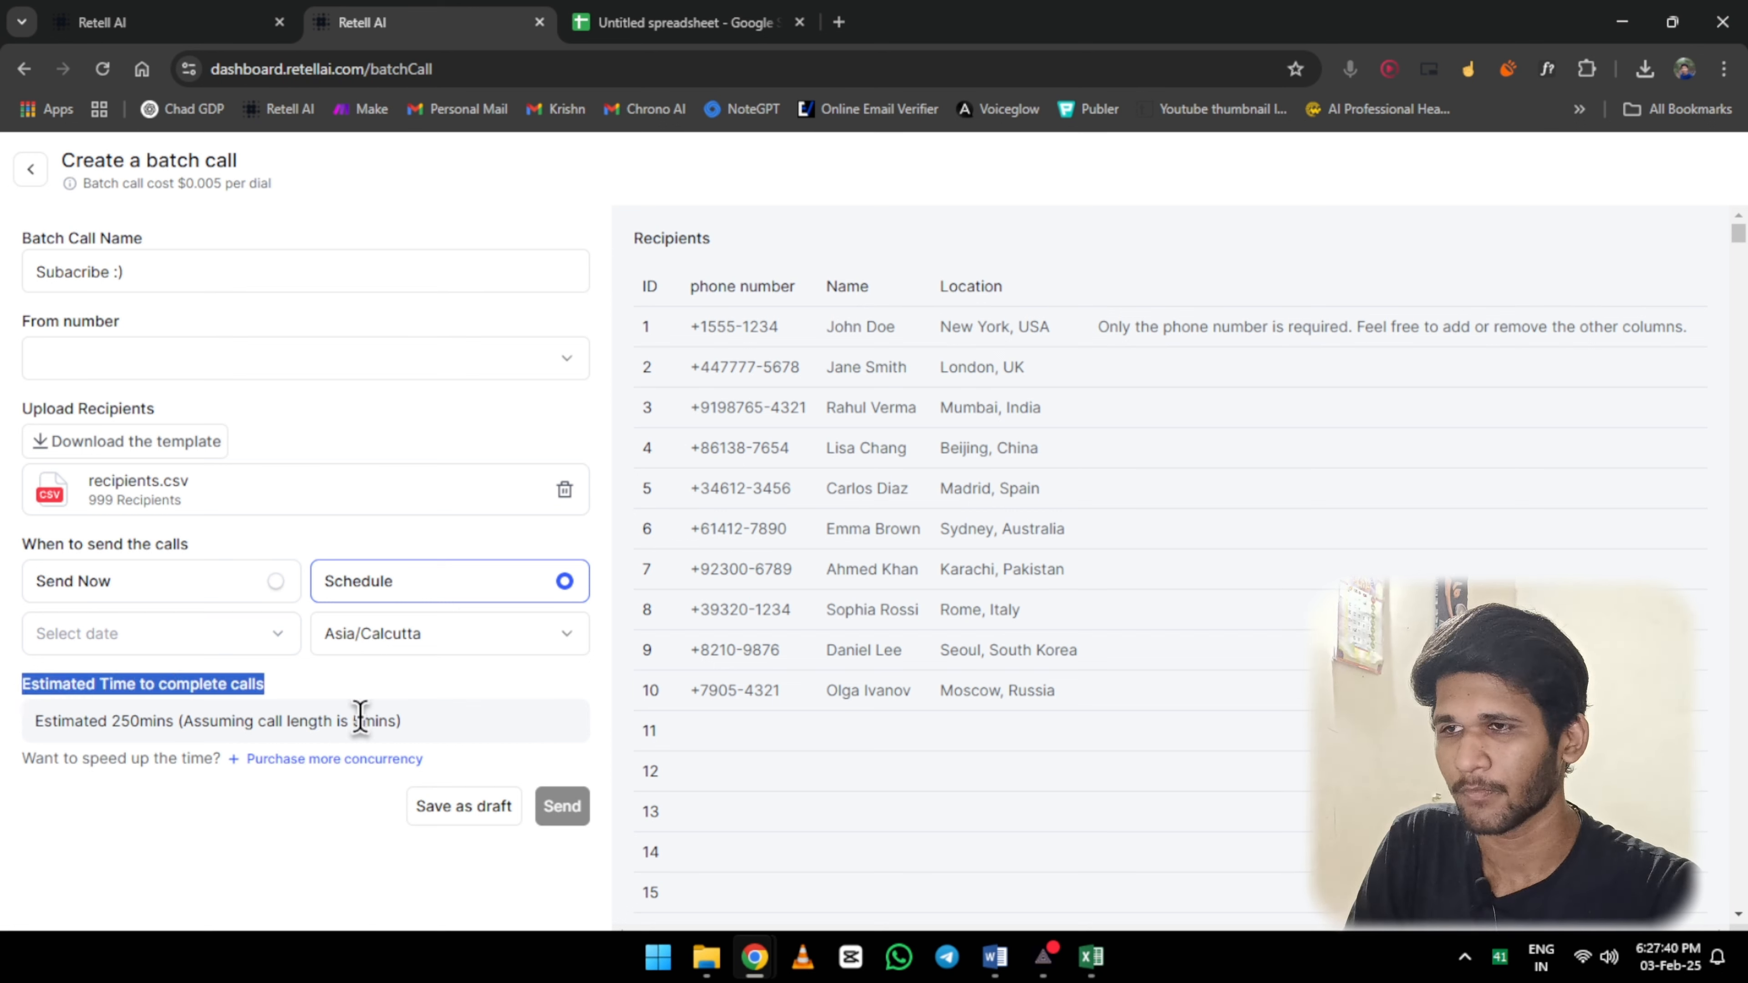
{"action": "left_click", "coordinate": [282, 714]}
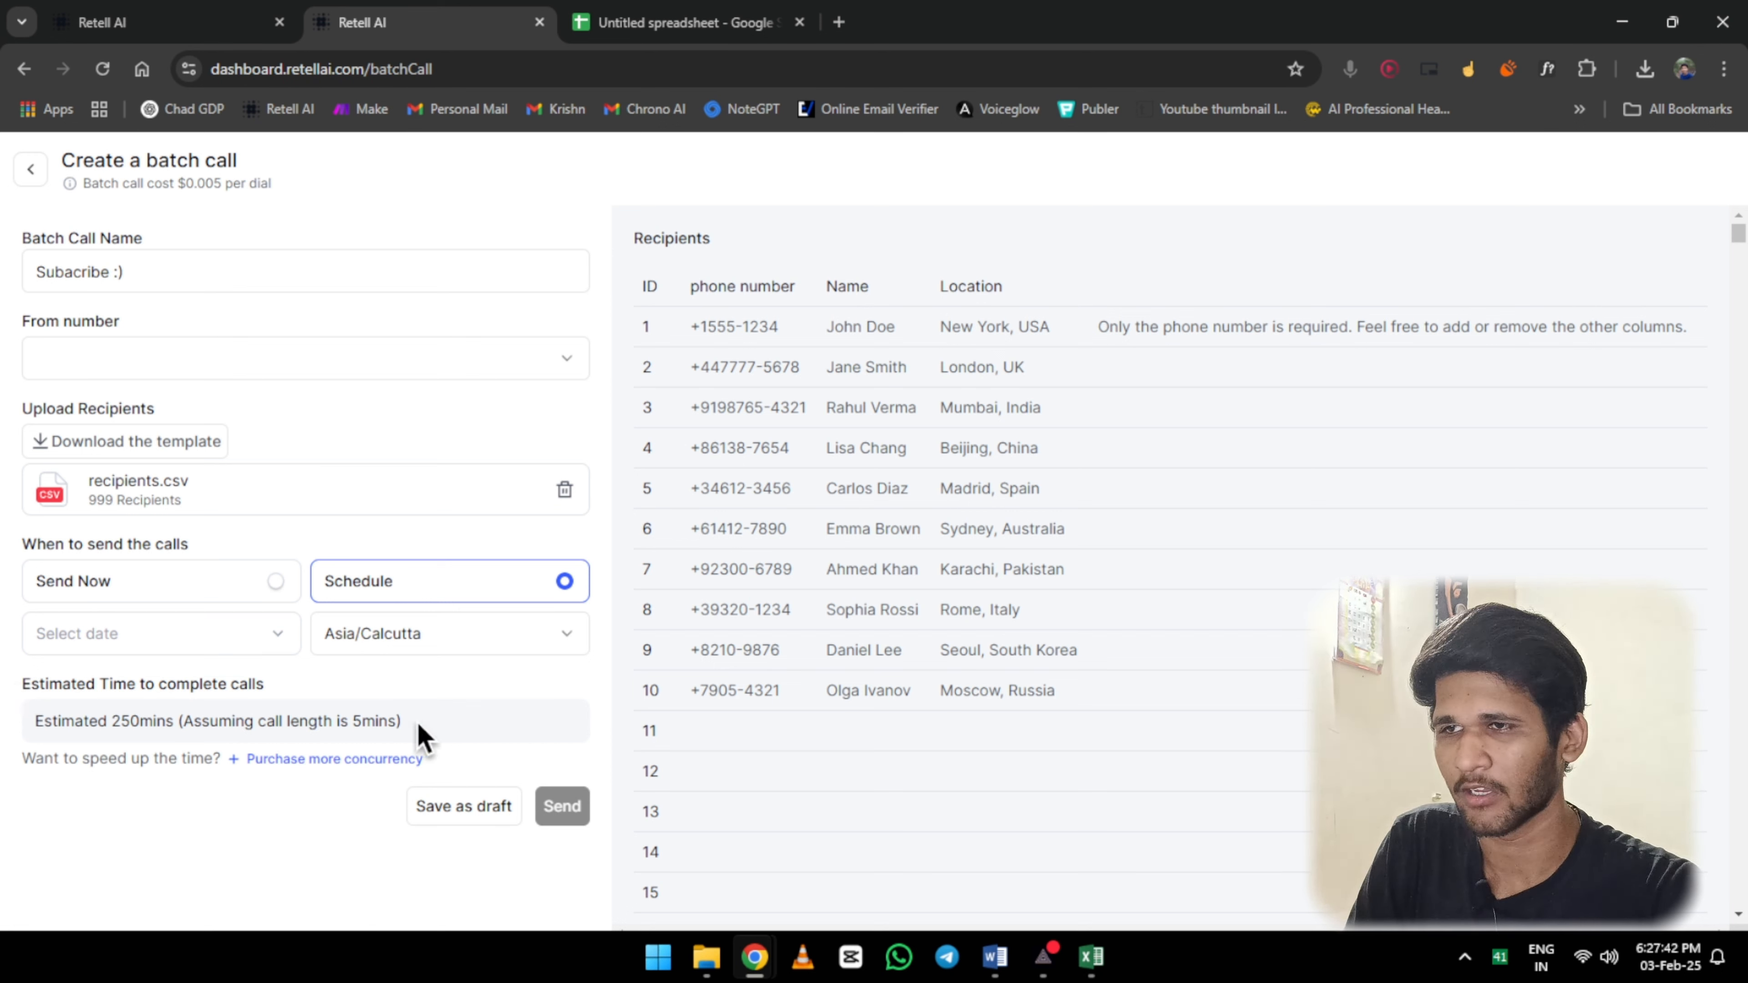
{"action": "left_click_drag", "start_coordinate": [418, 730], "coordinate": [12, 729]}
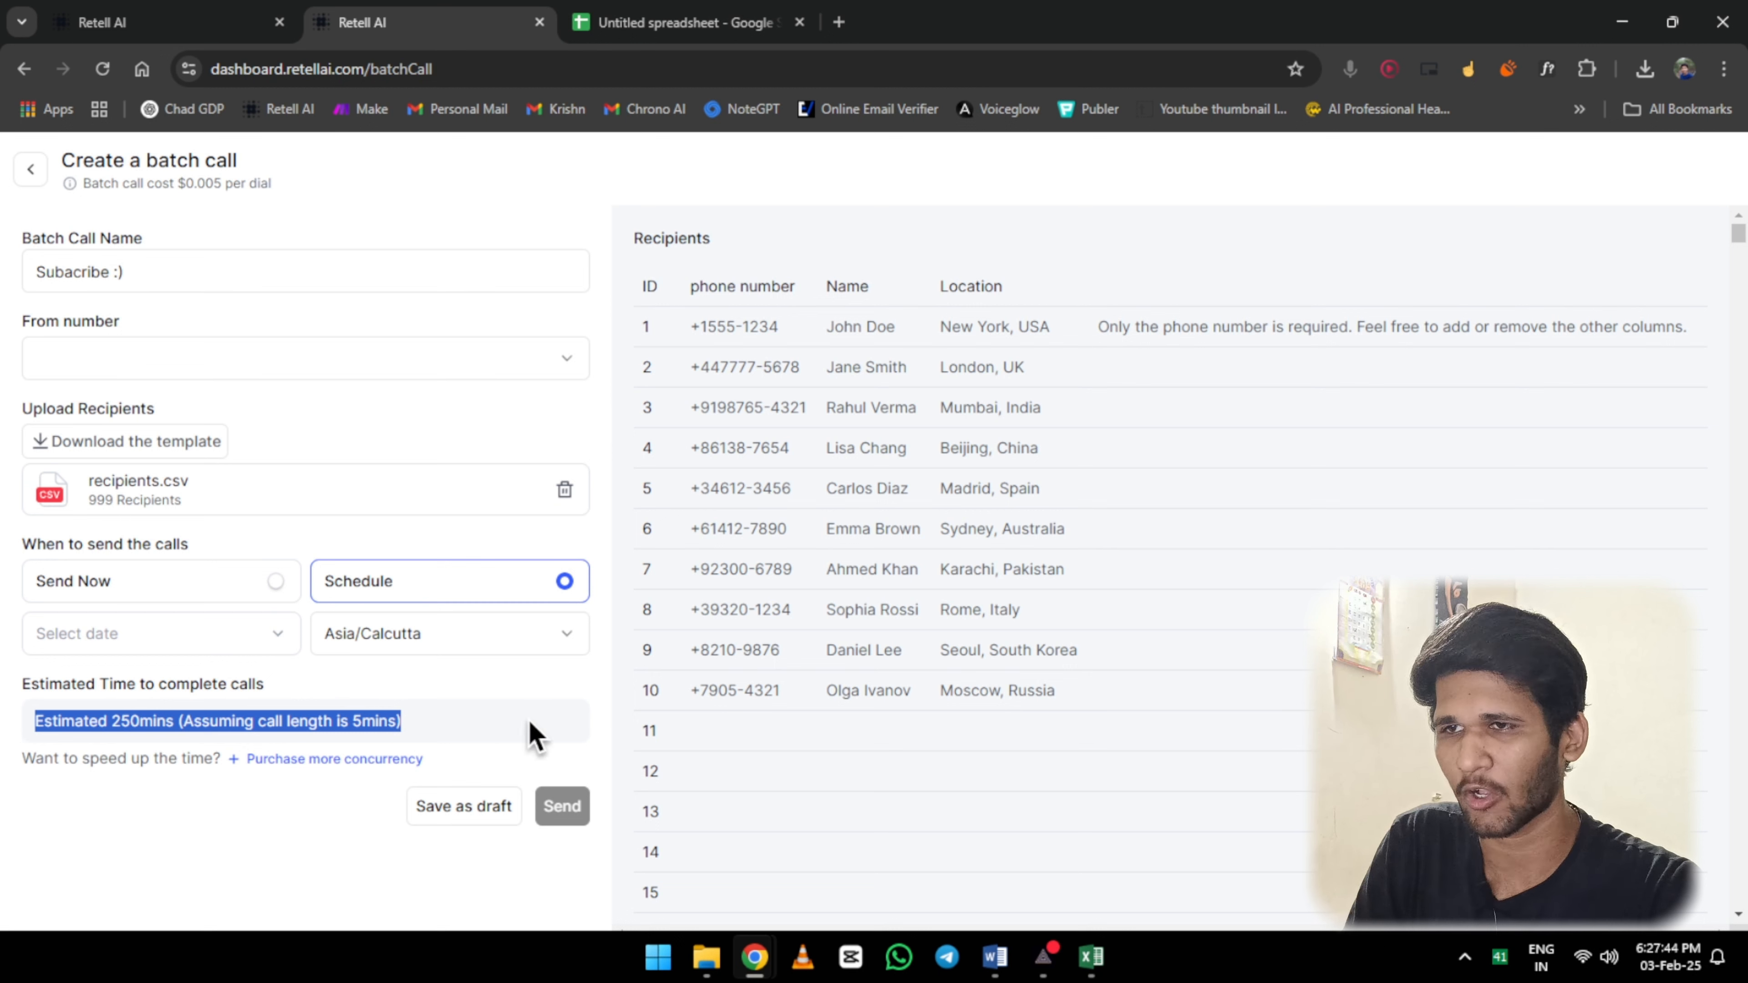
{"action": "left_click", "coordinate": [423, 716]}
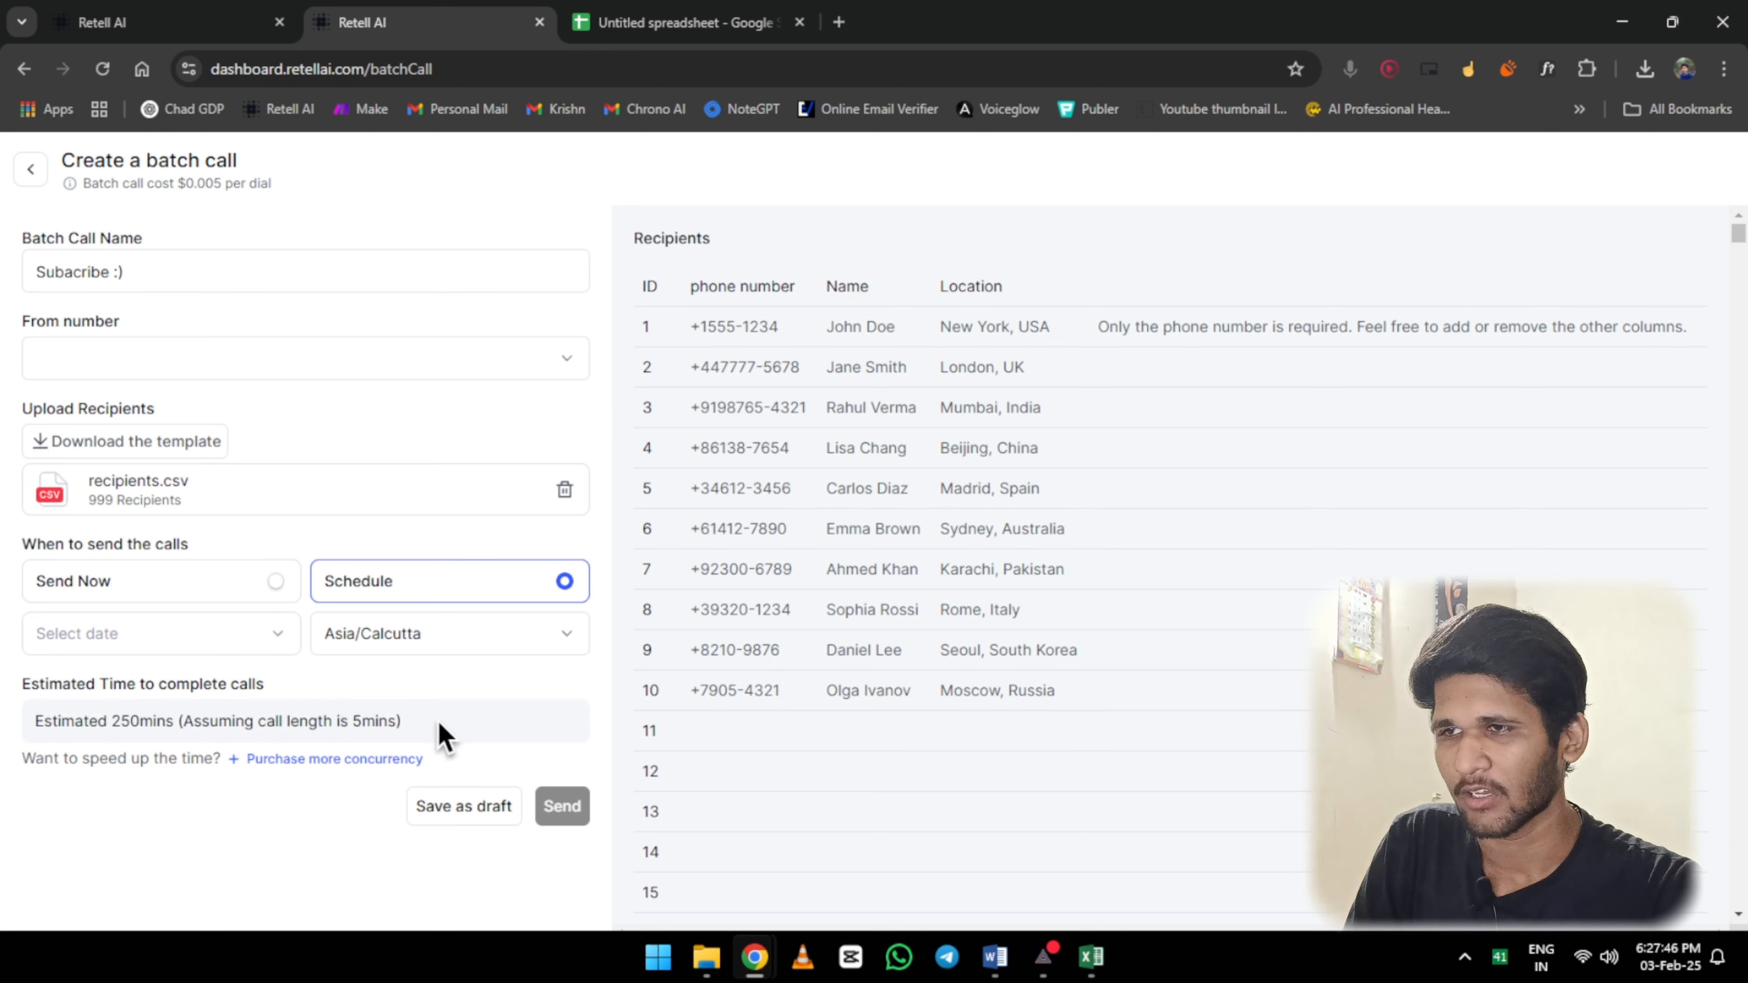
Look at the billing page for purchasing more concurrency, and leave the batch call form for the Batch Call overview
{"action": "left_click", "coordinate": [348, 760]}
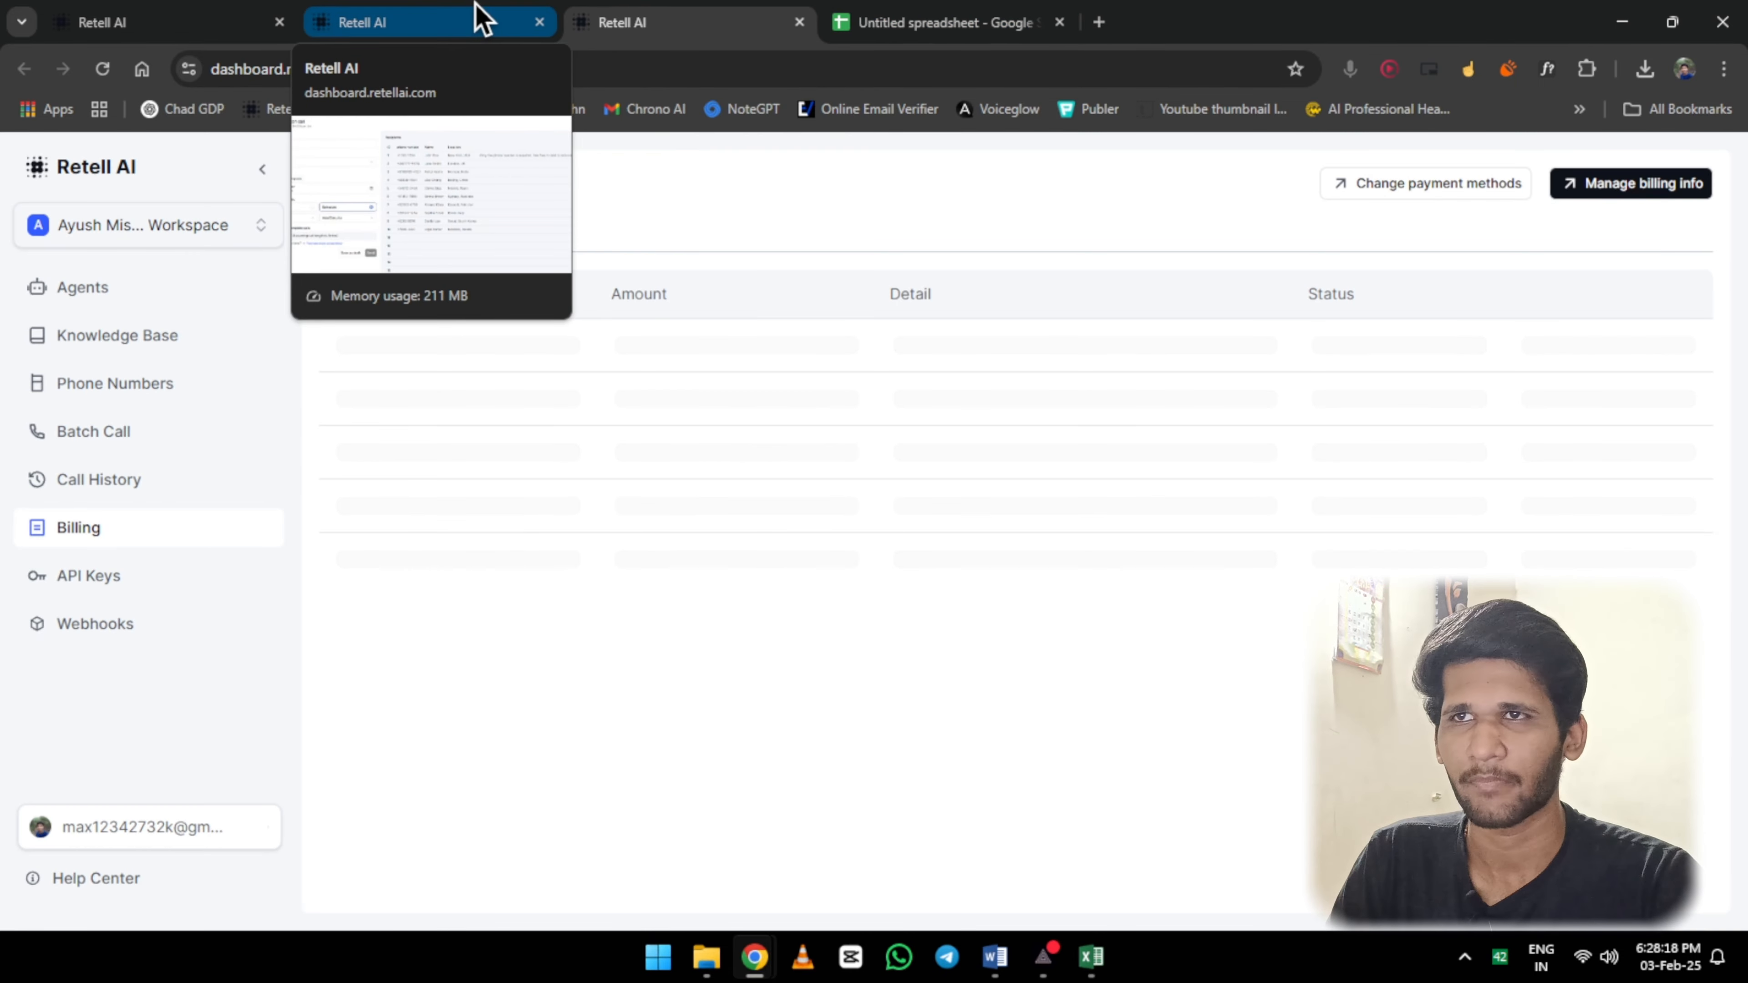
{"action": "left_click", "coordinate": [475, 5]}
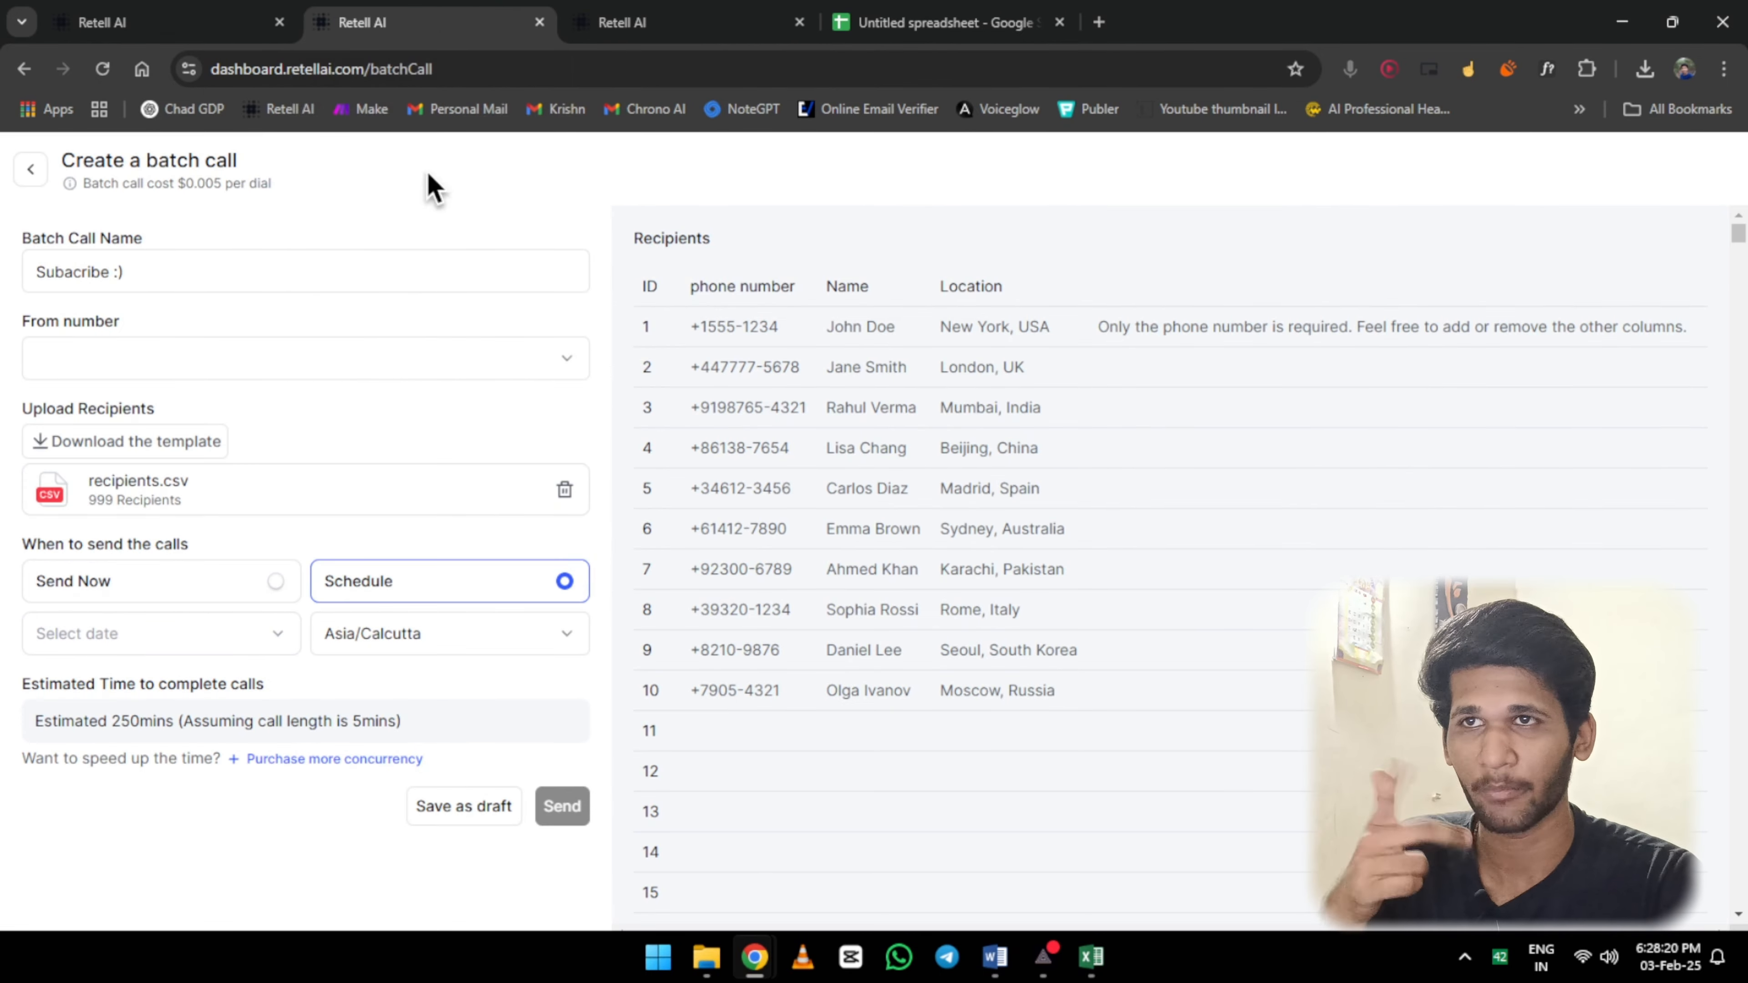
{"action": "left_click", "coordinate": [619, 17]}
{"action": "left_click", "coordinate": [411, 9]}
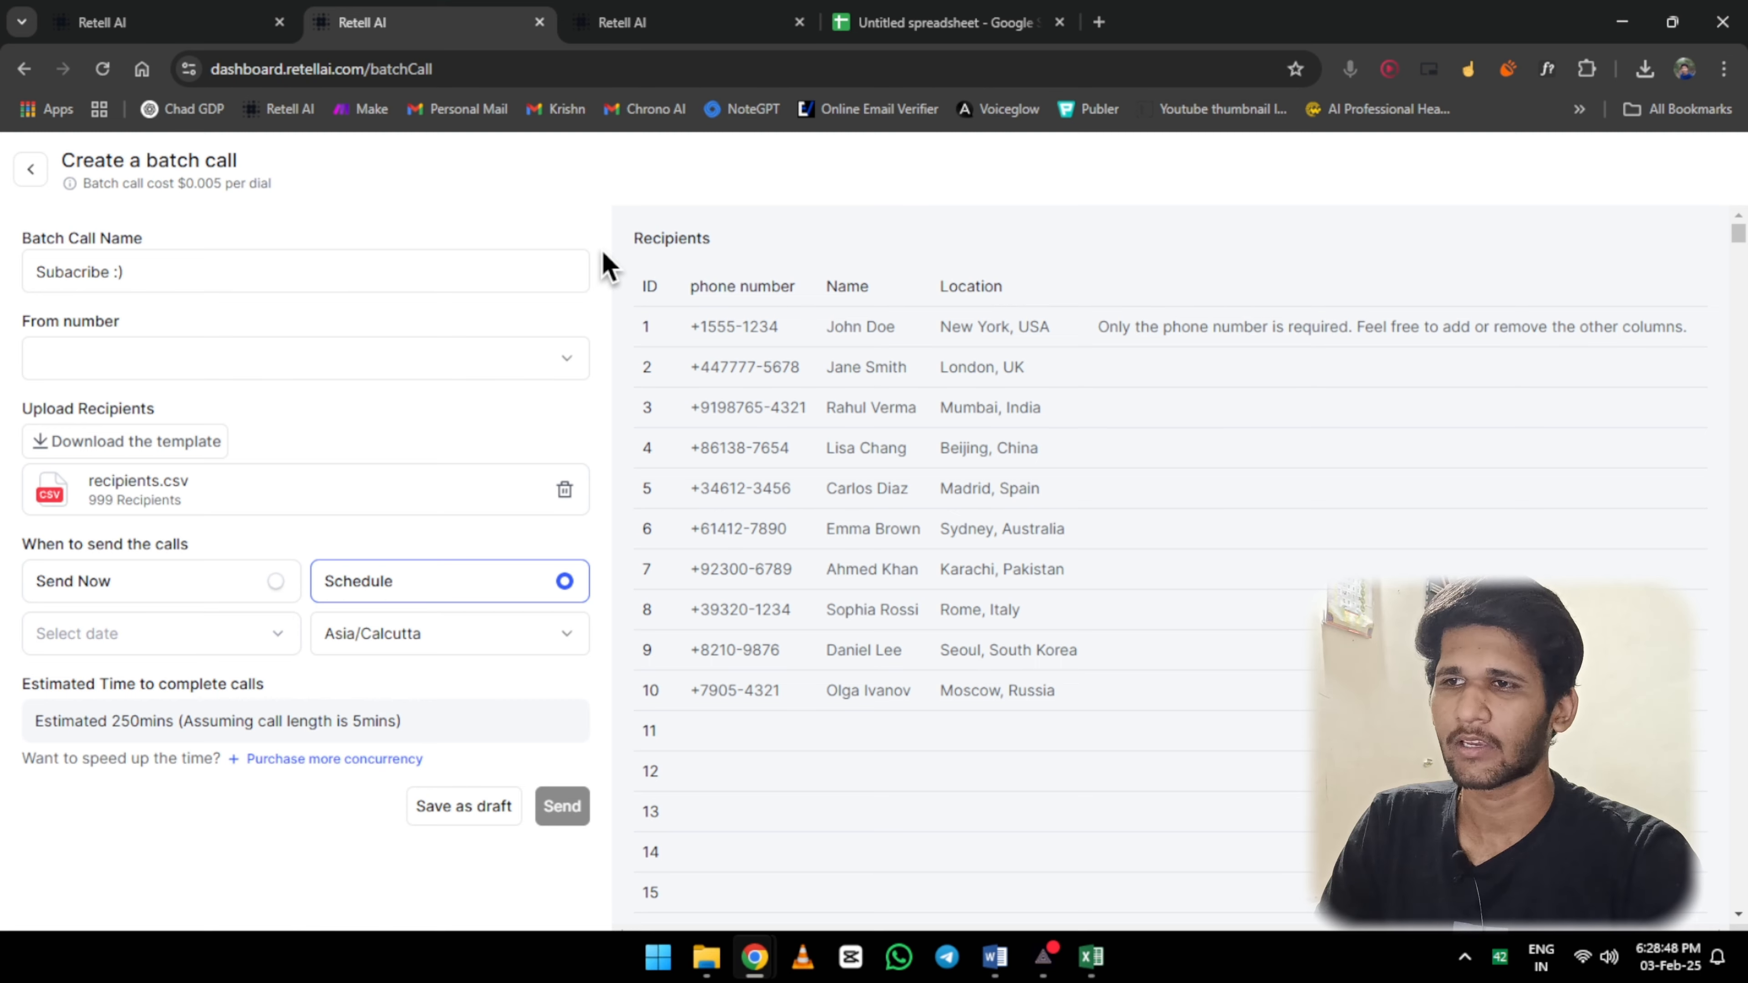
{"action": "left_click", "coordinate": [32, 173]}
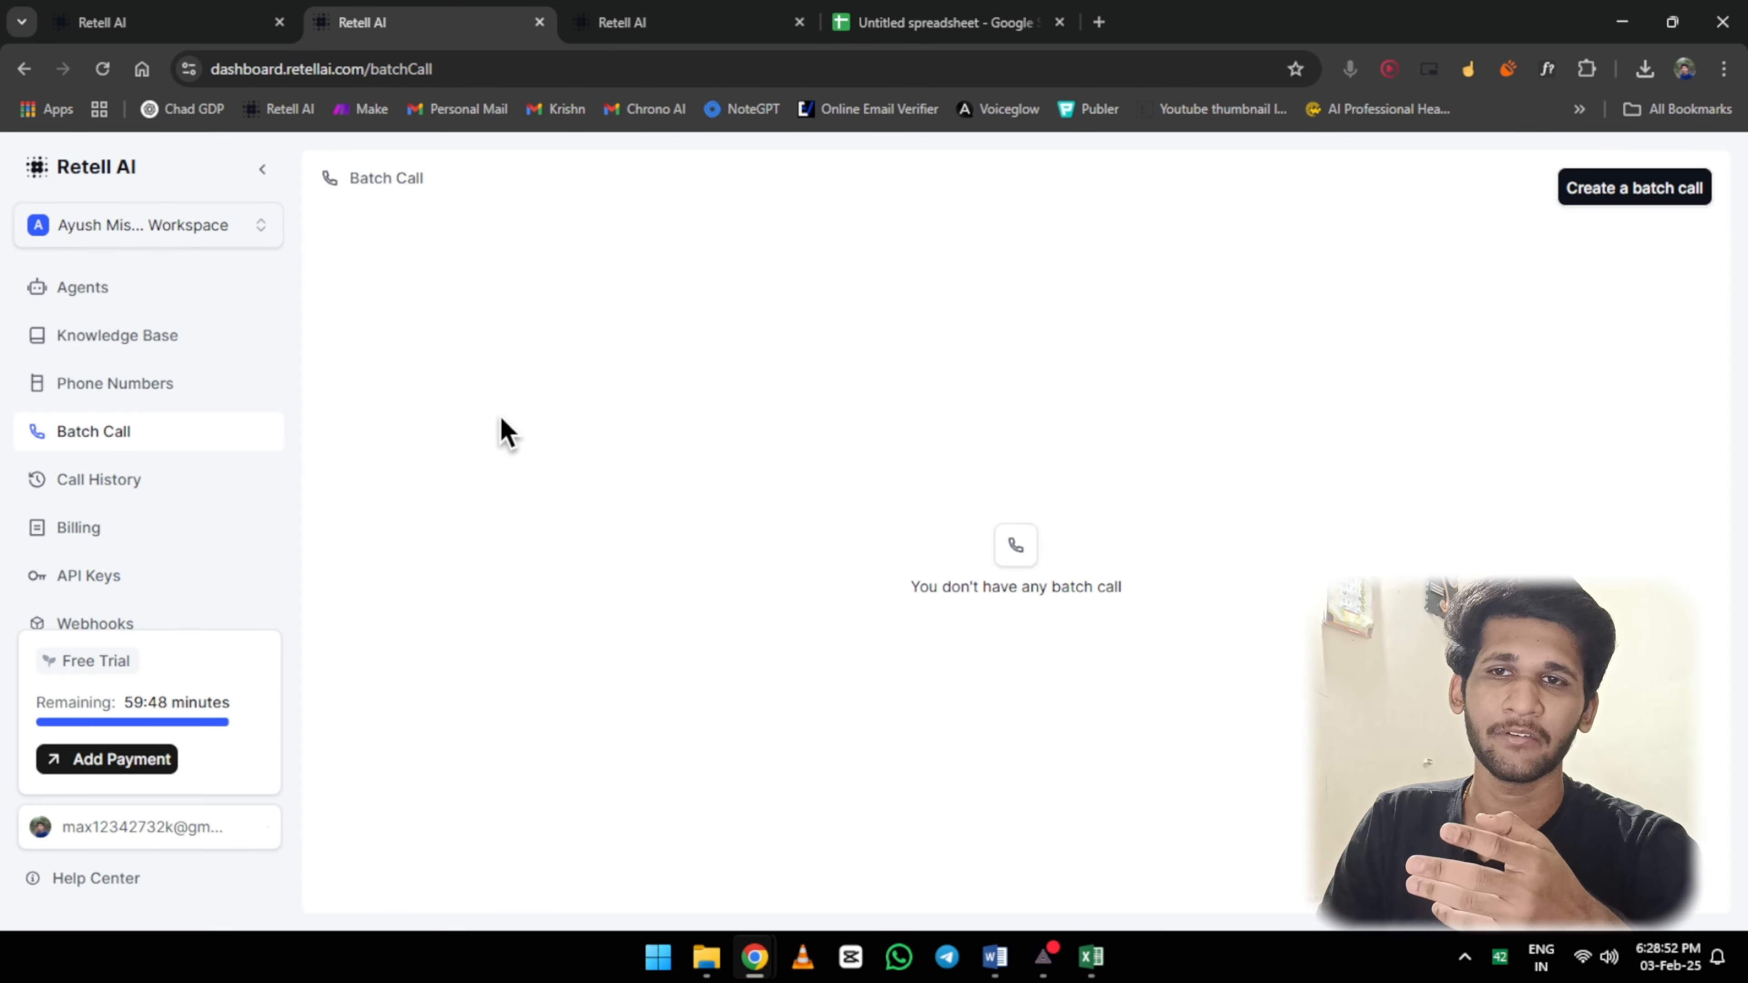